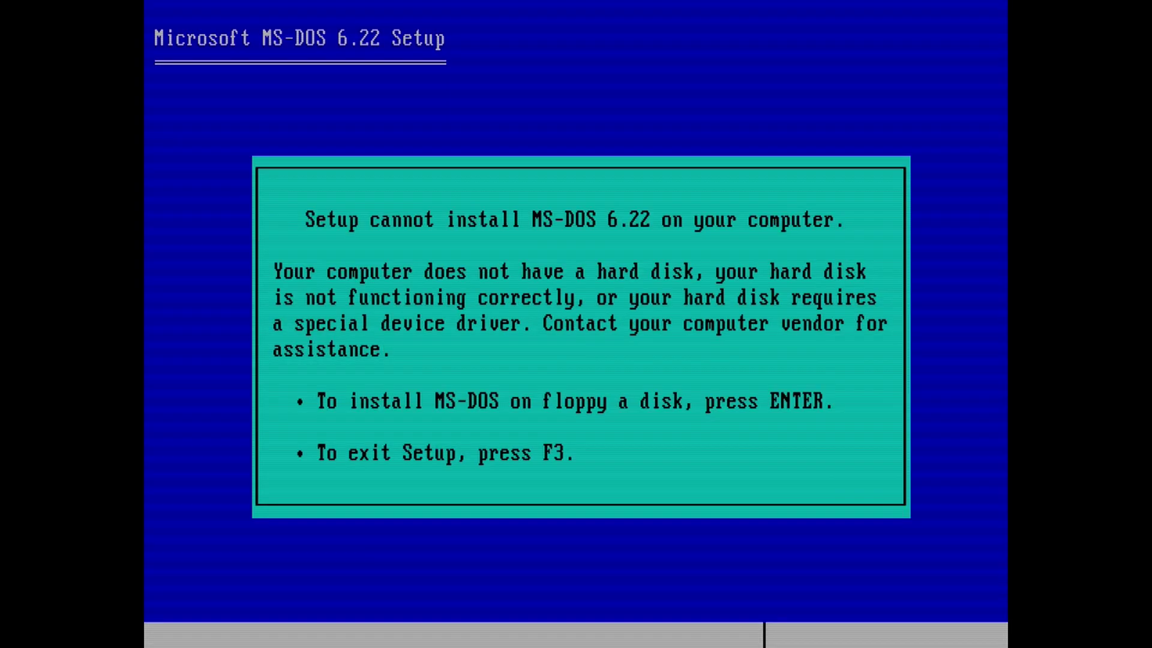
Step: Install MS-DOS to floppy, accept date and location settings, and choose a new virtual hard disk
{"action": "key", "text": "Return"}
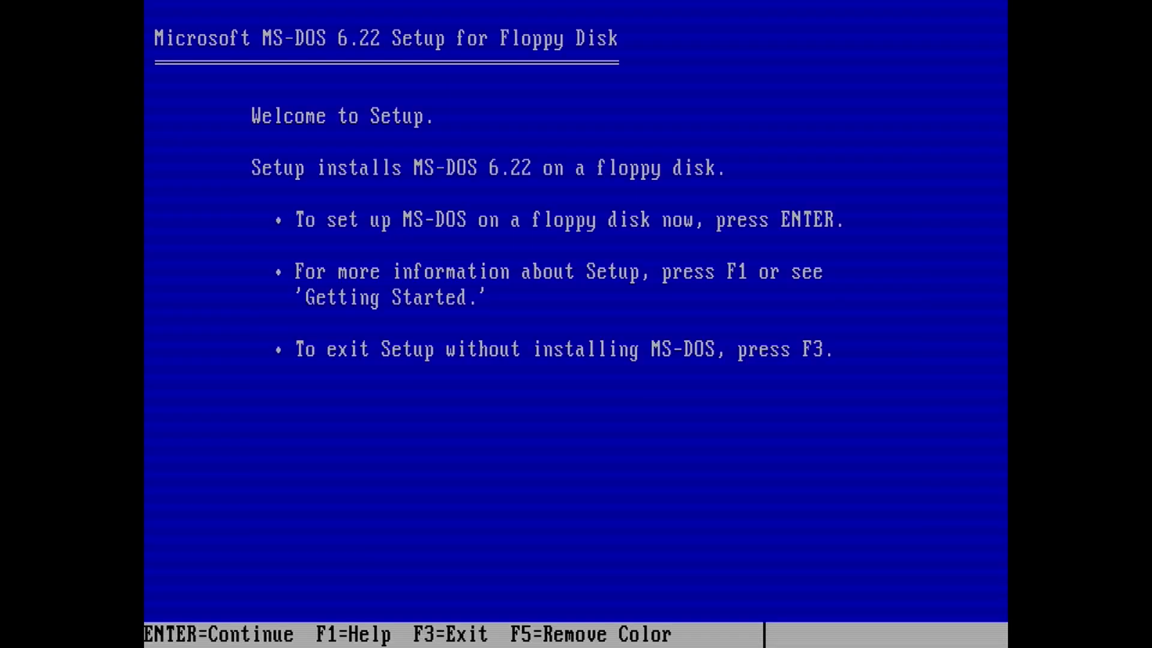
{"action": "key", "text": "Return"}
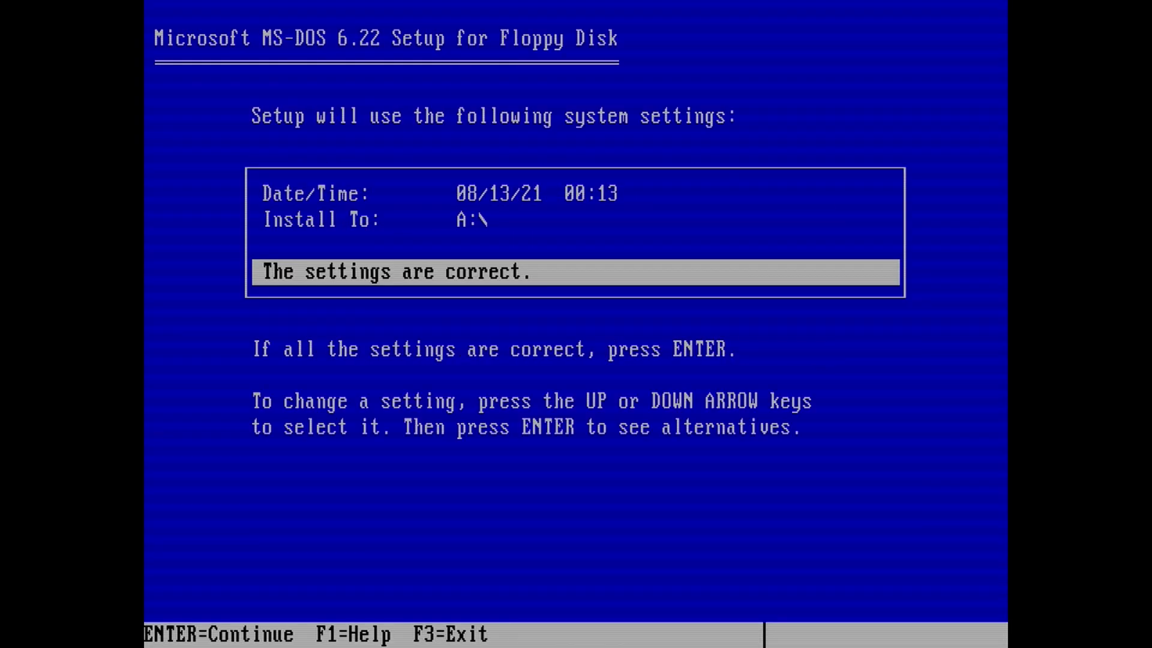
{"action": "key", "text": "Return"}
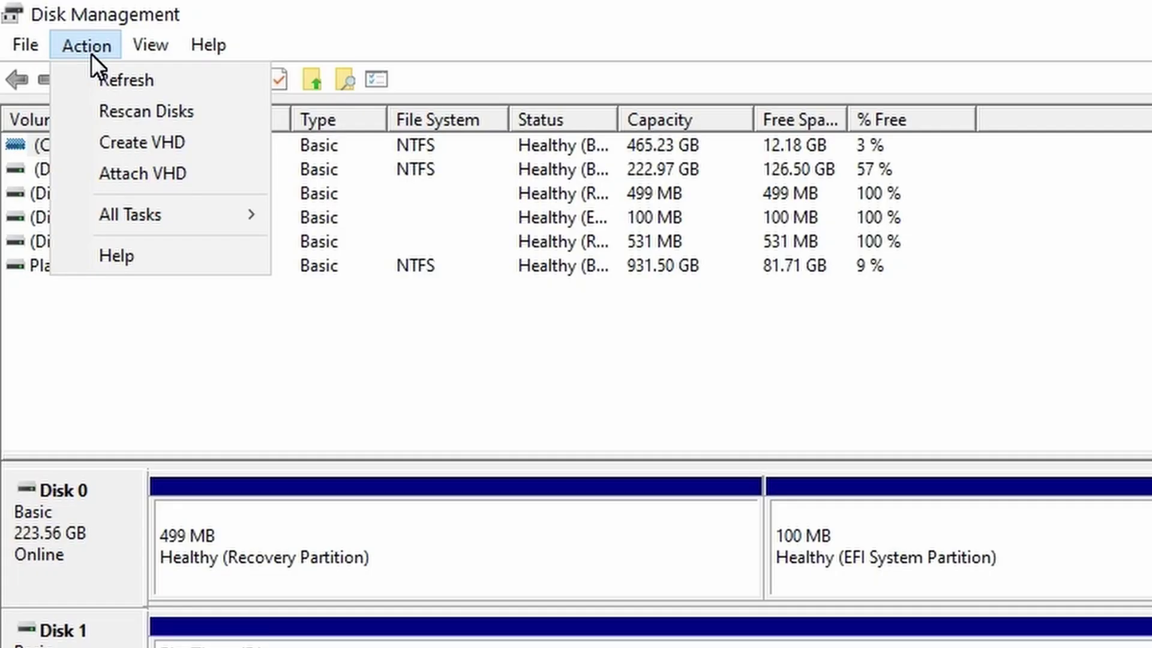
{"action": "key", "text": "Down"}
{"action": "key", "text": "Down"}
{"action": "key", "text": "Down"}
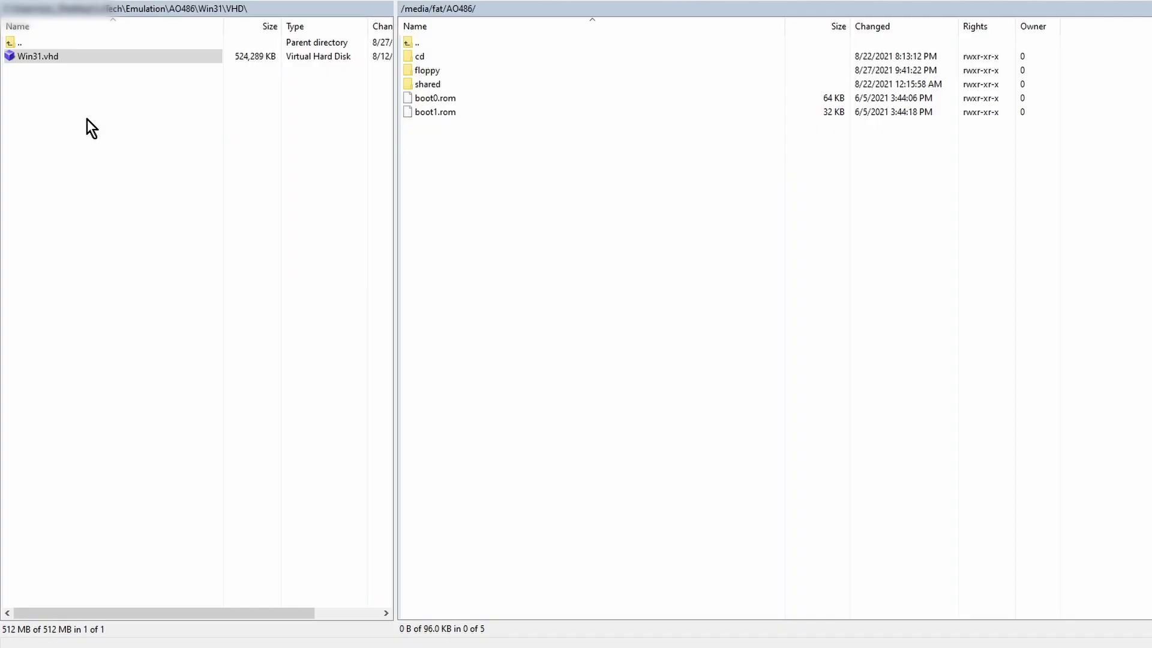
Step: Drag Win31.vhd from the local pane into /media/fat/AO486 on the MiSTer
{"action": "left_click", "coordinate": [11, 56]}
{"action": "left_click_drag", "start_coordinate": [9, 52], "coordinate": [437, 177]}
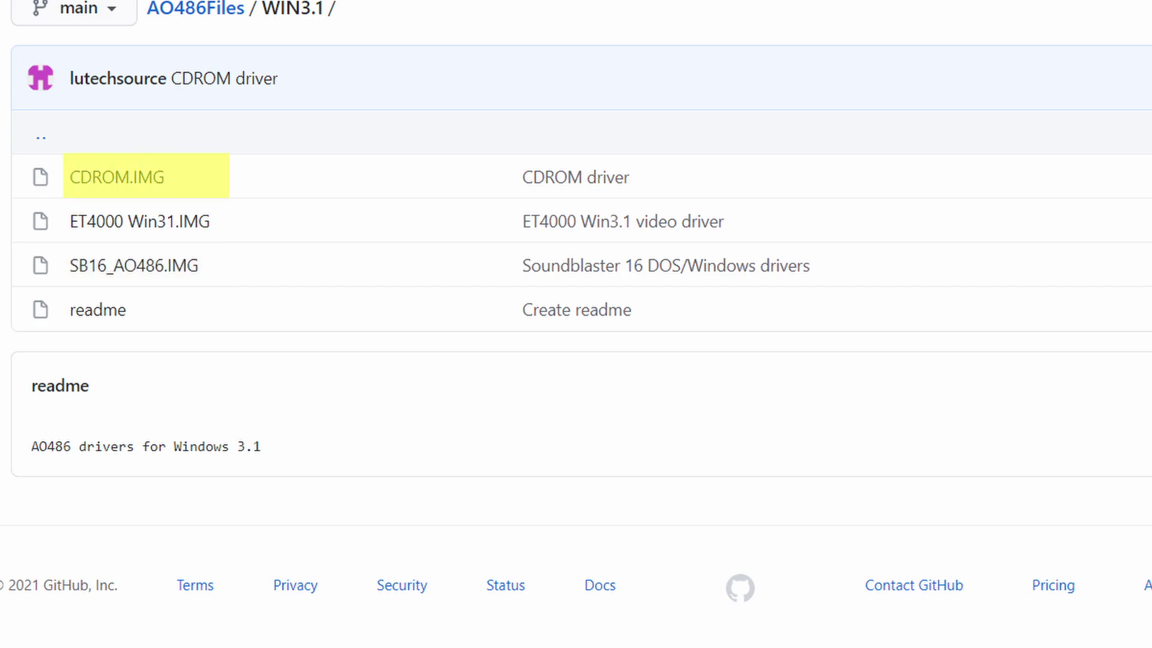
Step: Select the three driver images: CDROM.IMG, ET4000 Win31.IMG and SB16_AO486.IMG
{"action": "left_click_drag", "start_coordinate": [102, 174], "coordinate": [422, 76]}
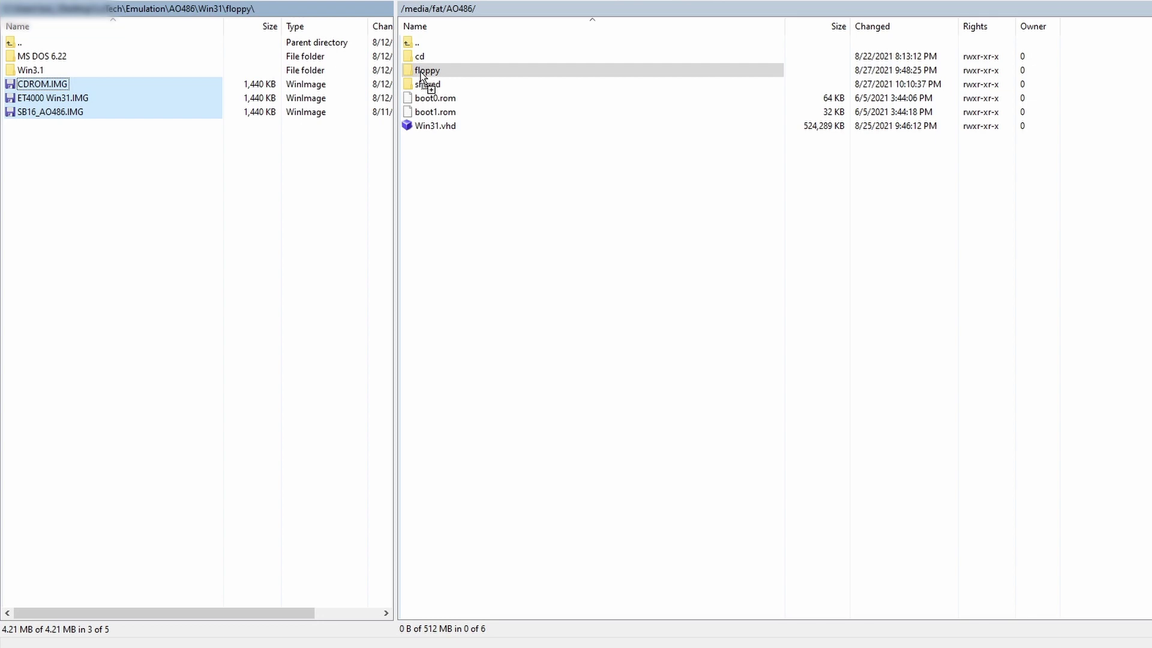
Step: Copy the driver images into the floppy folder and add Win3.1 to the folder selection
{"action": "left_click_drag", "start_coordinate": [421, 72], "coordinate": [420, 73]}
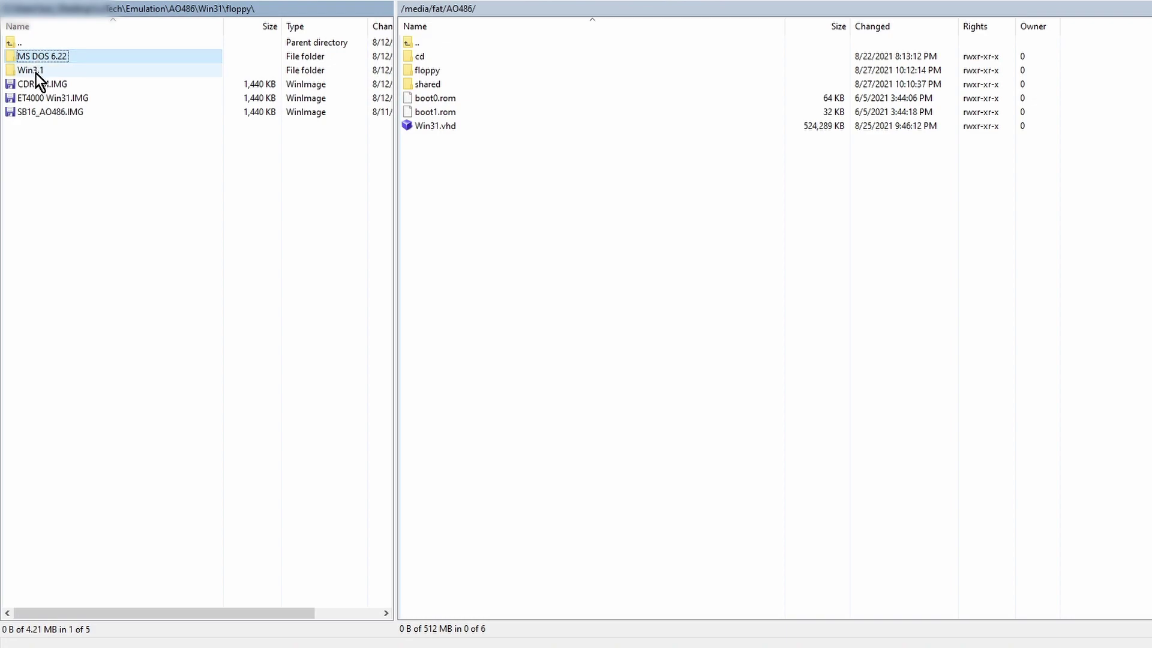
{"action": "left_click", "coordinate": [34, 73], "text": "ctrl"}
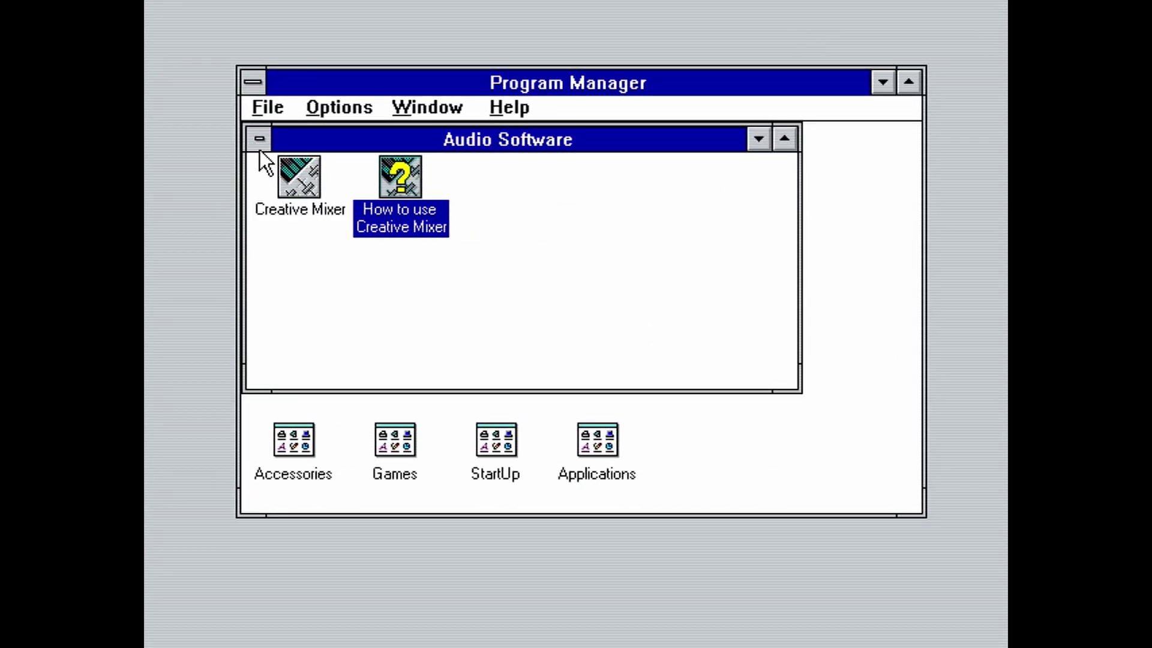
Step: Minimize the Audio Software and Main groups and open the Accessories group
{"action": "double_click", "coordinate": [260, 142]}
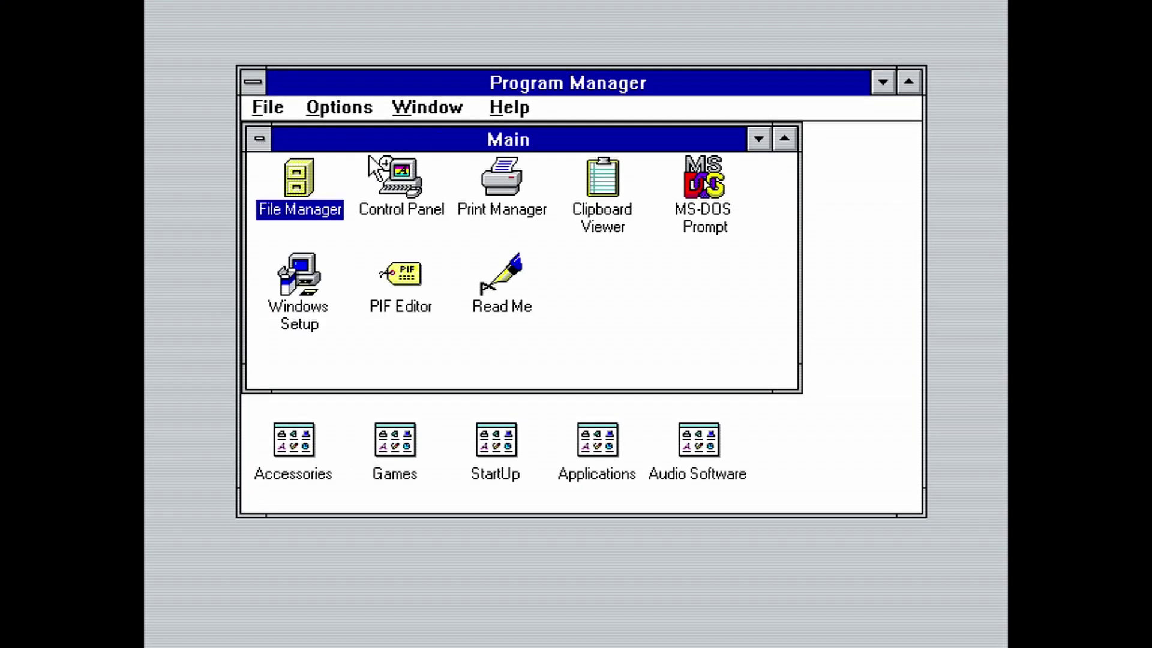
{"action": "double_click", "coordinate": [264, 134]}
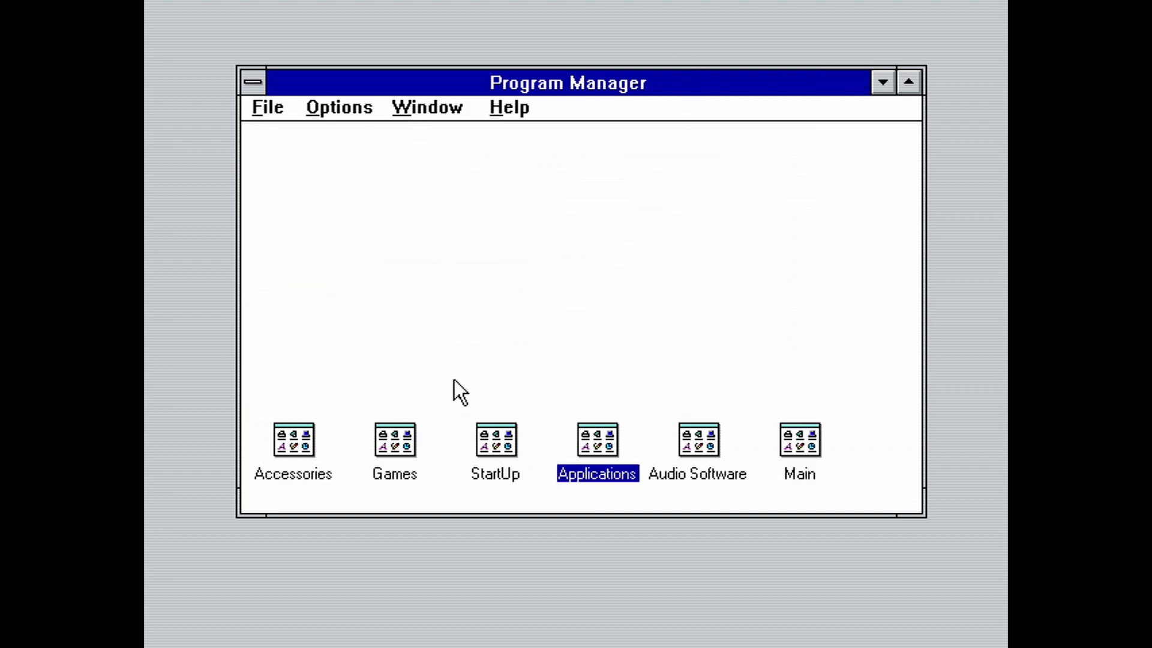
{"action": "double_click", "coordinate": [295, 456]}
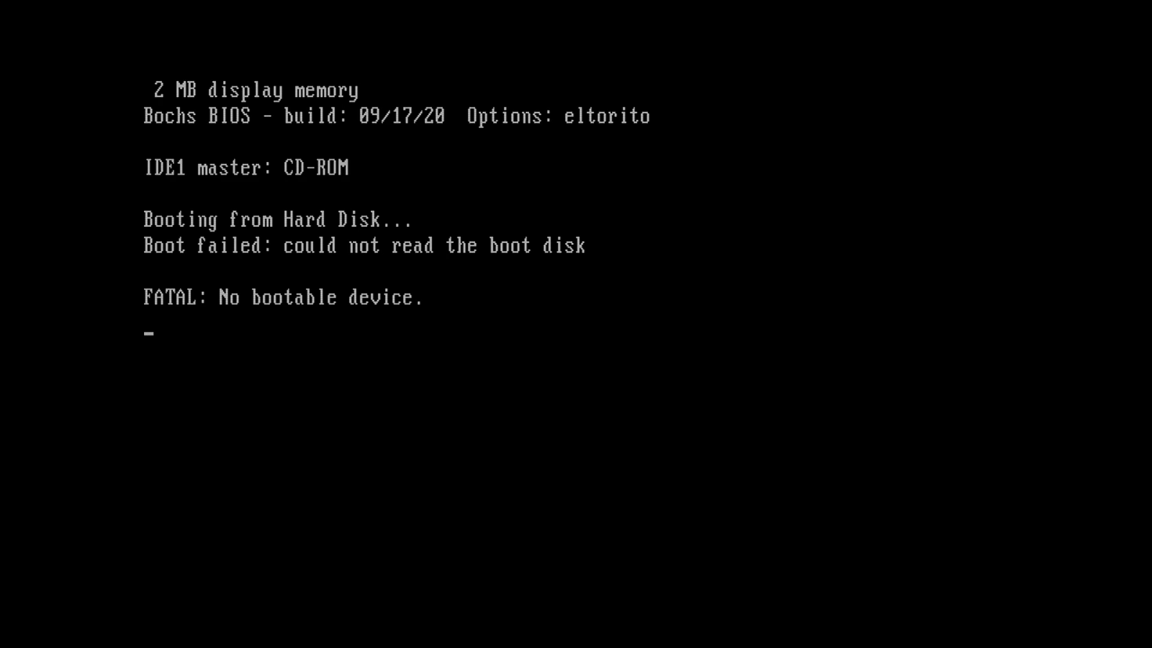
Step: Review the boot order in the OSD's Hardware settings
{"action": "key", "text": "F12"}
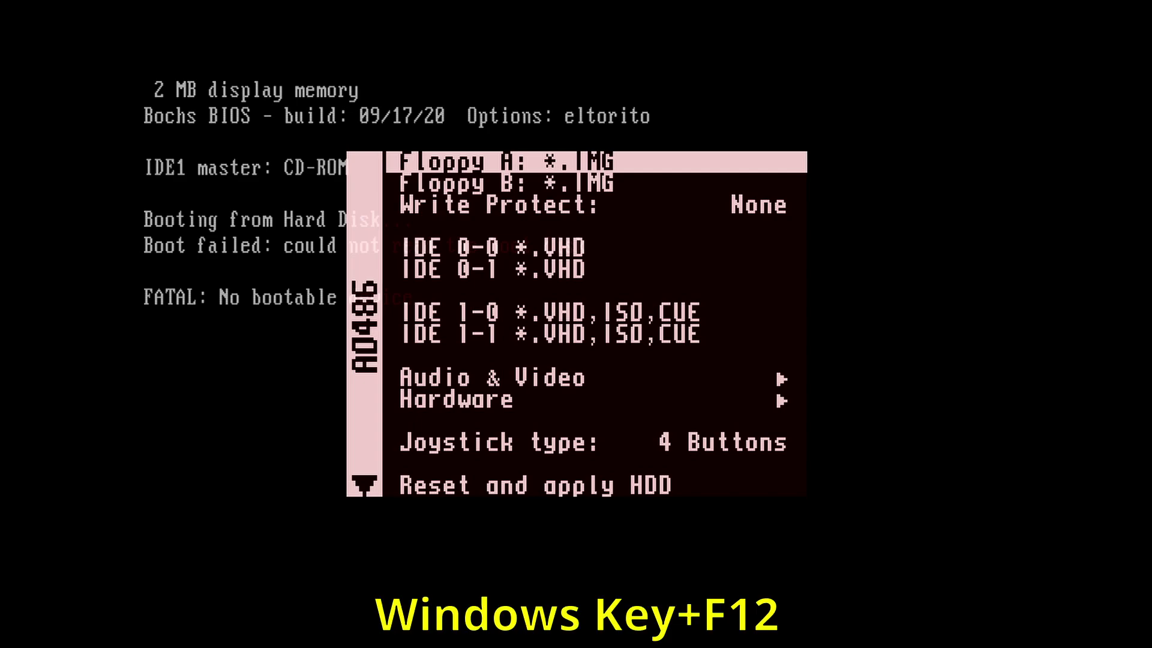
{"action": "key", "text": "Down"}
{"action": "key", "text": "Down"}
{"action": "key", "text": "Down"}
{"action": "key", "text": "Down"}
{"action": "key", "text": "Down"}
{"action": "key", "text": "Down"}
{"action": "key", "text": "Down"}
{"action": "key", "text": "Down"}
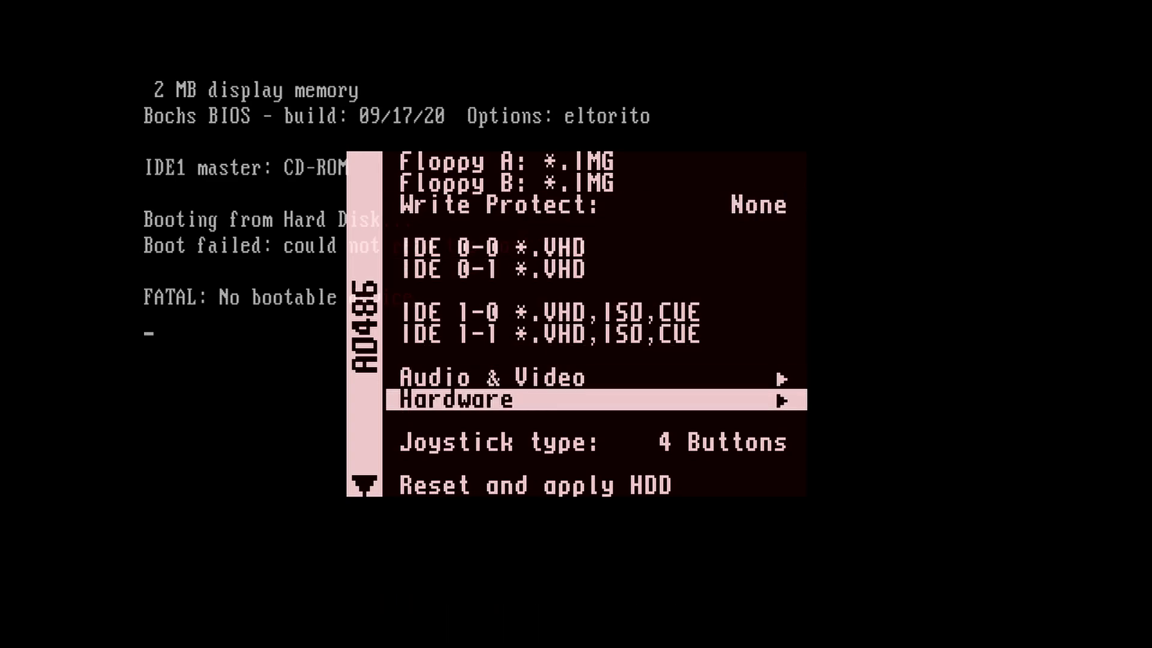
{"action": "key", "text": "Return"}
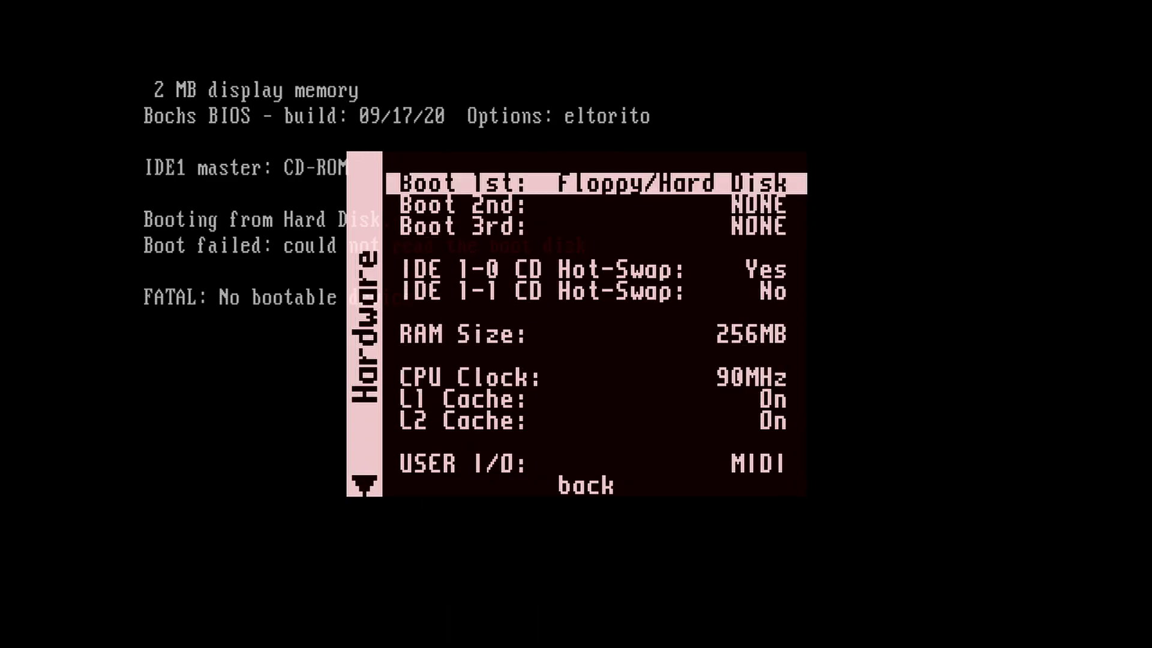
{"action": "key", "text": "Return"}
{"action": "key", "text": "Return"}
{"action": "key", "text": "Return"}
{"action": "key", "text": "Return"}
{"action": "key", "text": "Down"}
{"action": "key", "text": "Down"}
{"action": "key", "text": "Down"}
{"action": "key", "text": "Down"}
{"action": "key", "text": "Down"}
{"action": "key", "text": "Down"}
{"action": "key", "text": "Down"}
{"action": "key", "text": "Down"}
{"action": "key", "text": "Down"}
{"action": "key", "text": "Down"}
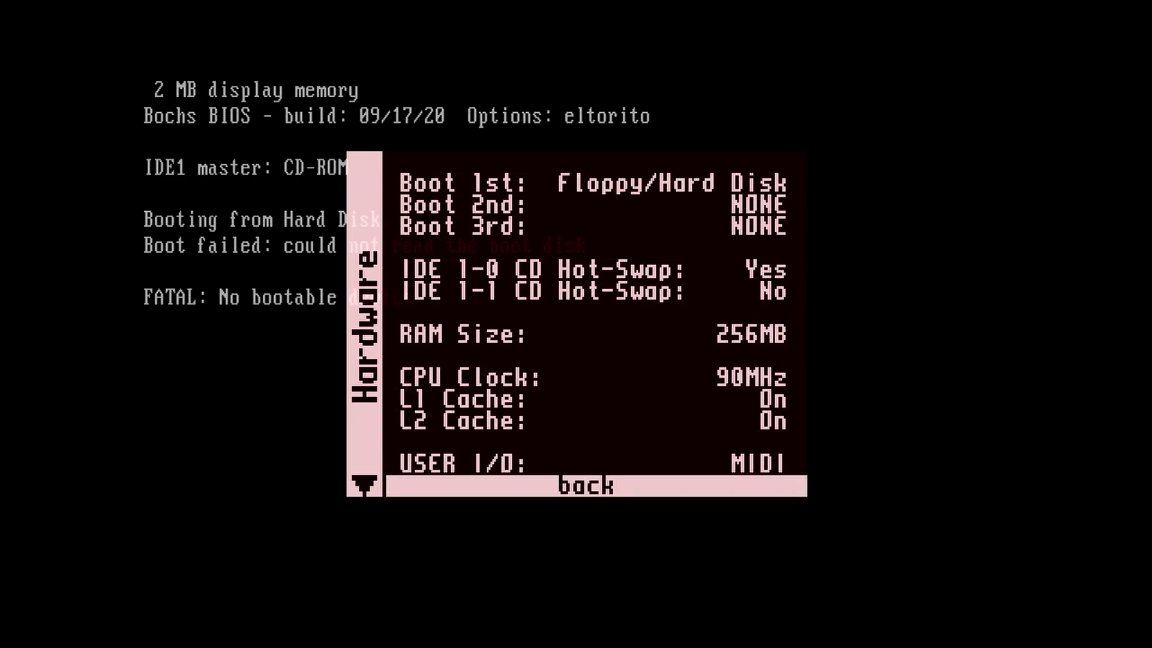
{"action": "key", "text": "Return"}
Step: Mount Disk 1.img from the MS DOS 6.22 folder as Floppy A
{"action": "key", "text": "Up"}
{"action": "key", "text": "Up"}
{"action": "key", "text": "Up"}
{"action": "key", "text": "Up"}
{"action": "key", "text": "Up"}
{"action": "key", "text": "Up"}
{"action": "key", "text": "Up"}
{"action": "key", "text": "Up"}
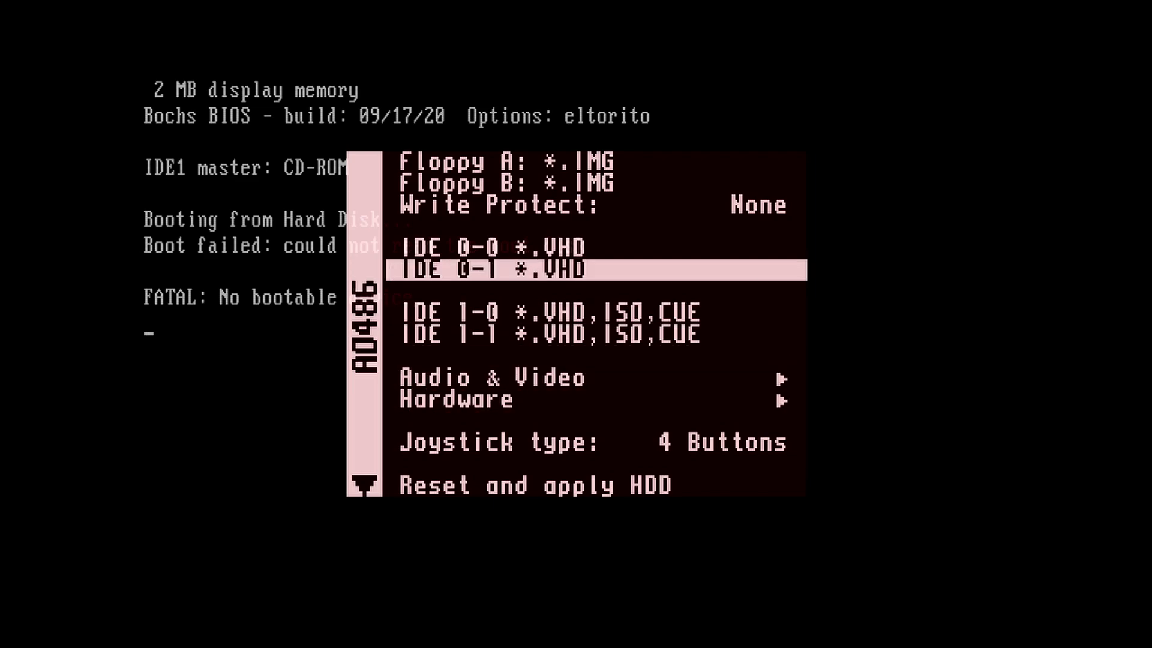
{"action": "key", "text": "Return"}
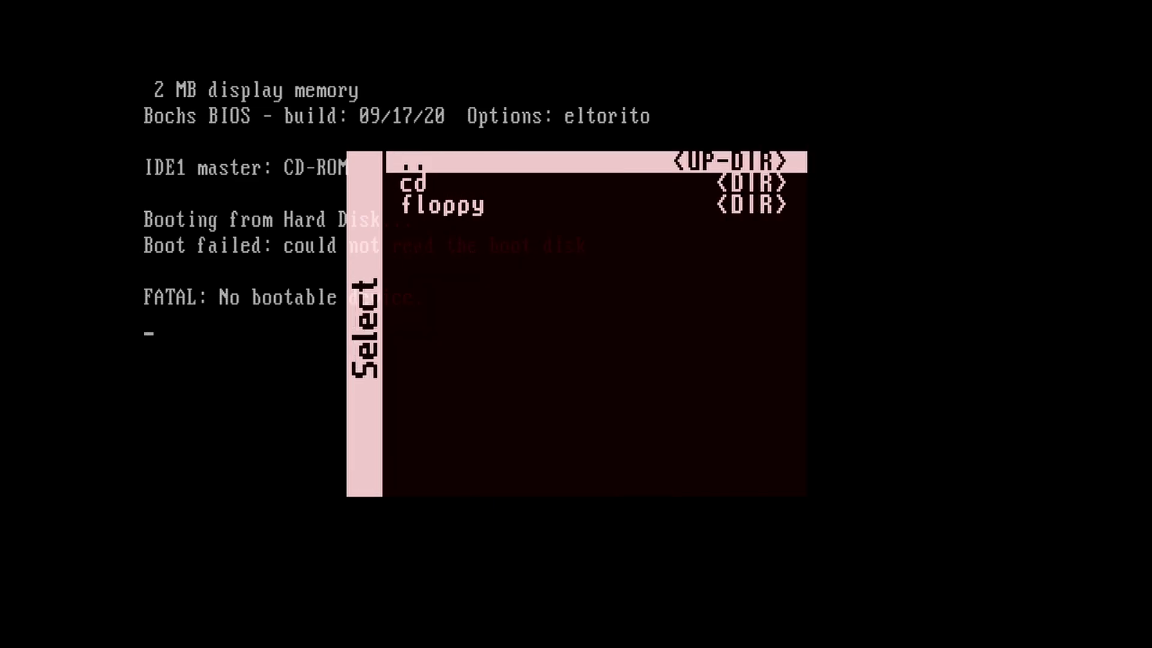
{"action": "key", "text": "Up"}
{"action": "key", "text": "Return"}
{"action": "key", "text": "Down"}
{"action": "key", "text": "Return"}
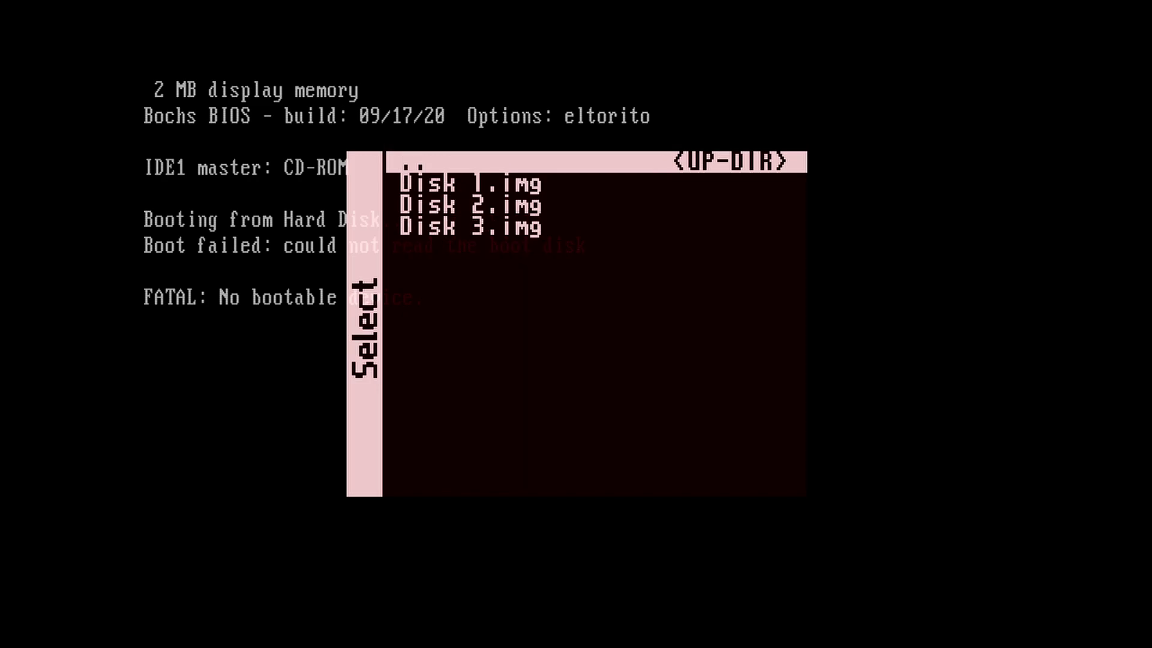
{"action": "key", "text": "Down"}
{"action": "key", "text": "Return"}
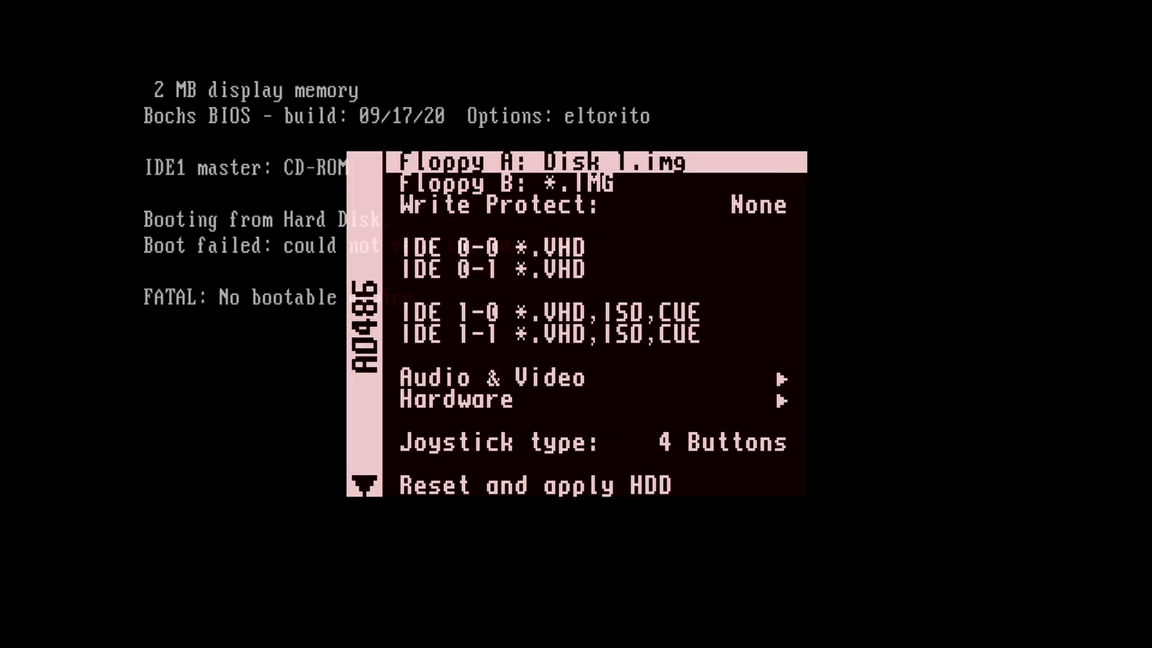
Step: Mount Win31.vhd on IDE 0-0 and reset the PC with the new disks
{"action": "key", "text": "Down"}
{"action": "key", "text": "Down"}
{"action": "key", "text": "Down"}
{"action": "key", "text": "Down"}
{"action": "key", "text": "Down"}
{"action": "key", "text": "Up"}
{"action": "key", "text": "Up"}
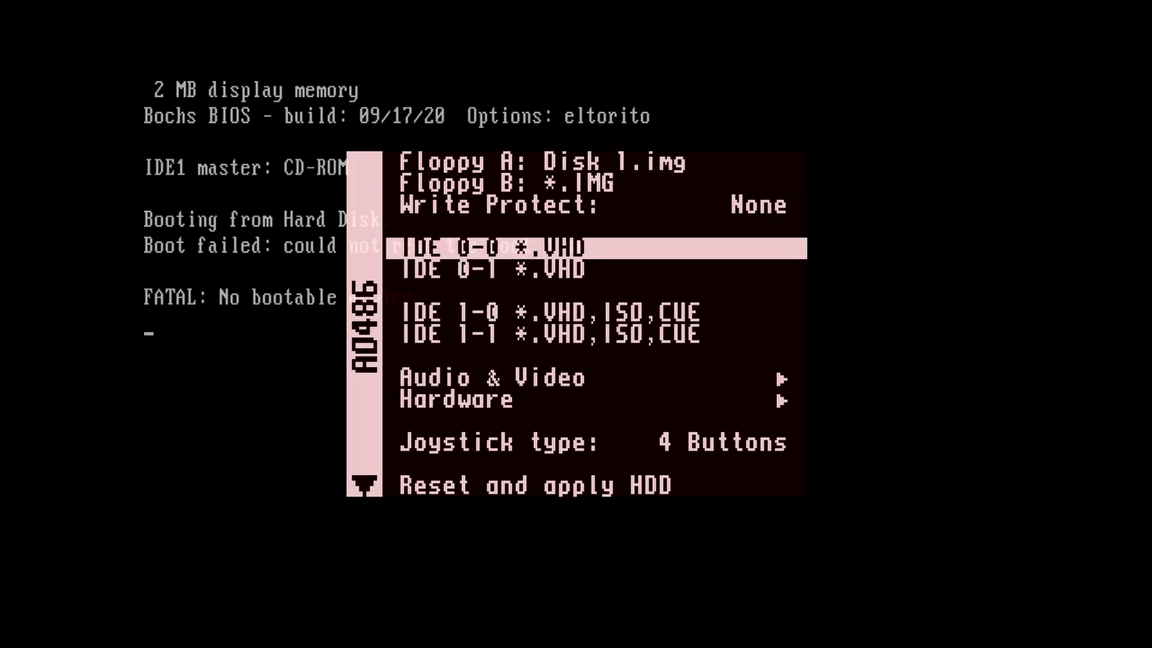
{"action": "key", "text": "Return"}
{"action": "key", "text": "Down"}
{"action": "key", "text": "Down"}
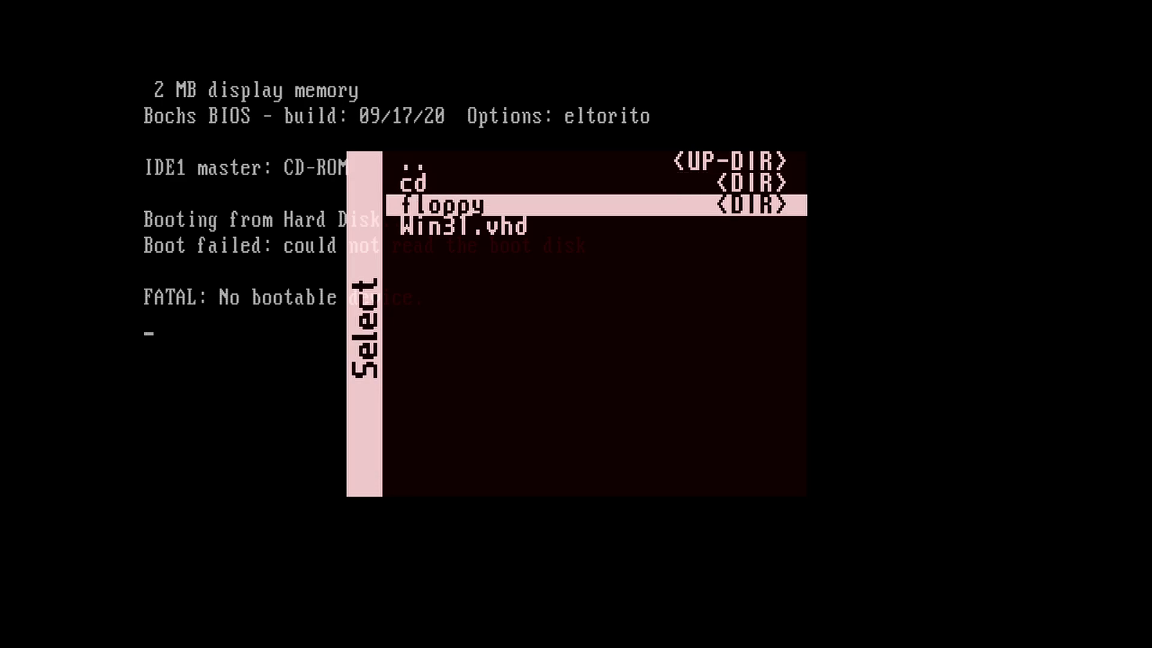
{"action": "key", "text": "Down"}
{"action": "key", "text": "Return"}
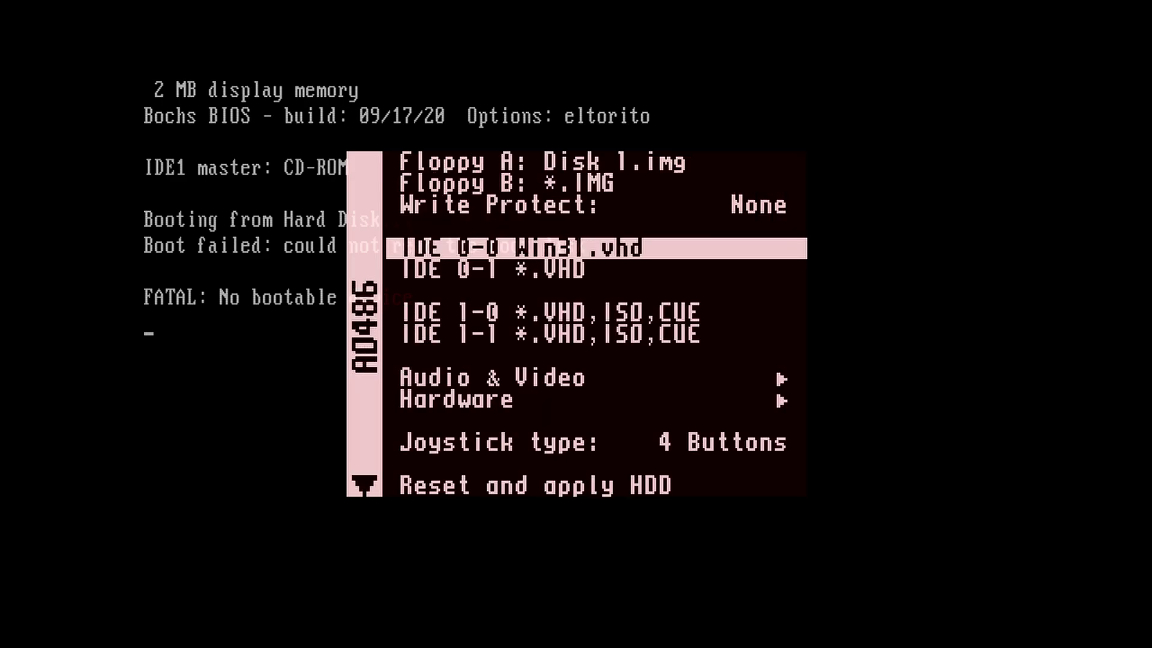
{"action": "key", "text": "Down"}
{"action": "key", "text": "Down"}
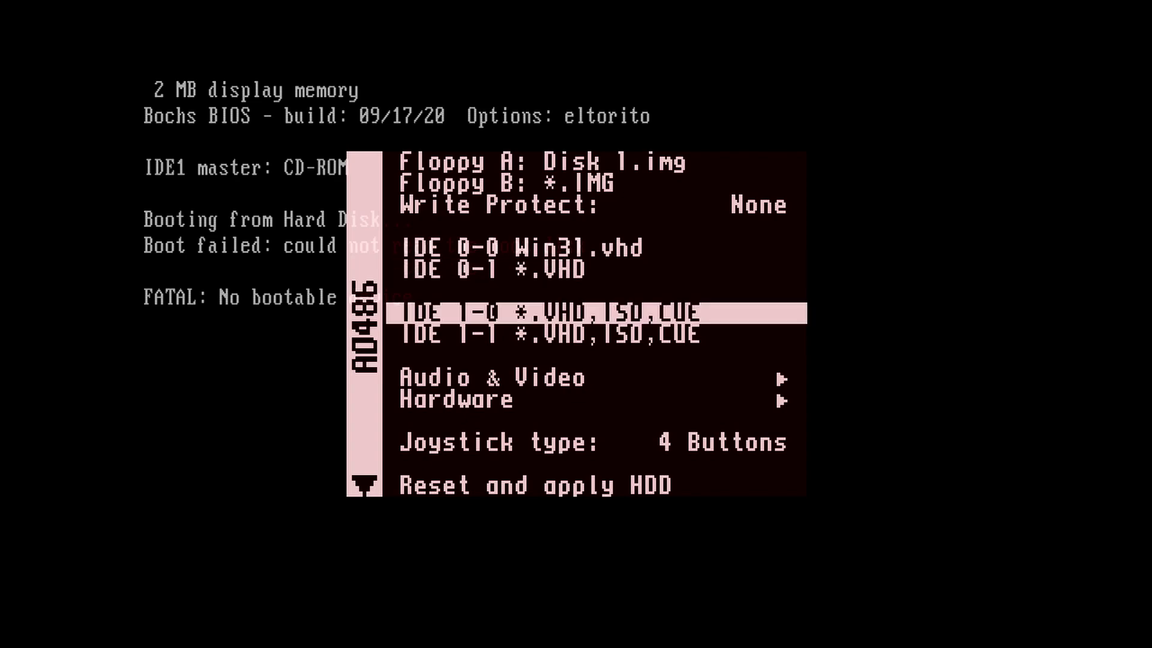
{"action": "key", "text": "Down"}
{"action": "key", "text": "Down"}
{"action": "key", "text": "Down"}
{"action": "key", "text": "Down"}
{"action": "key", "text": "Down"}
{"action": "key", "text": "Return"}
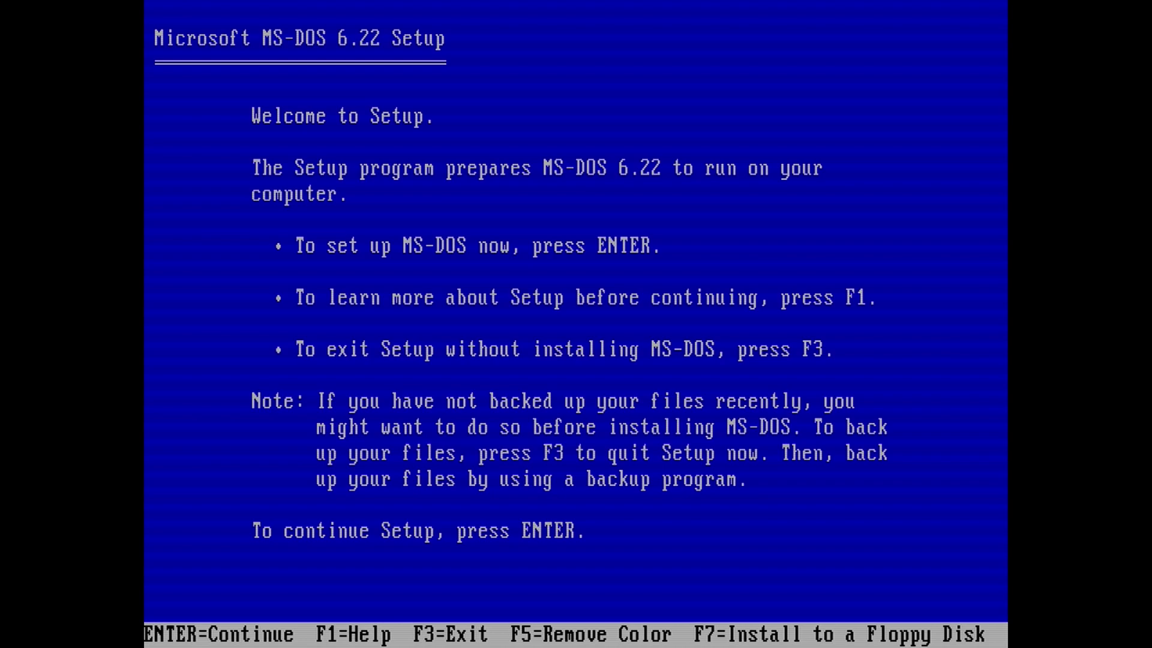
Step: Run MS-DOS Setup: configure unallocated space, restart, accept default settings, and install to C:\DOS
{"action": "key", "text": "Return"}
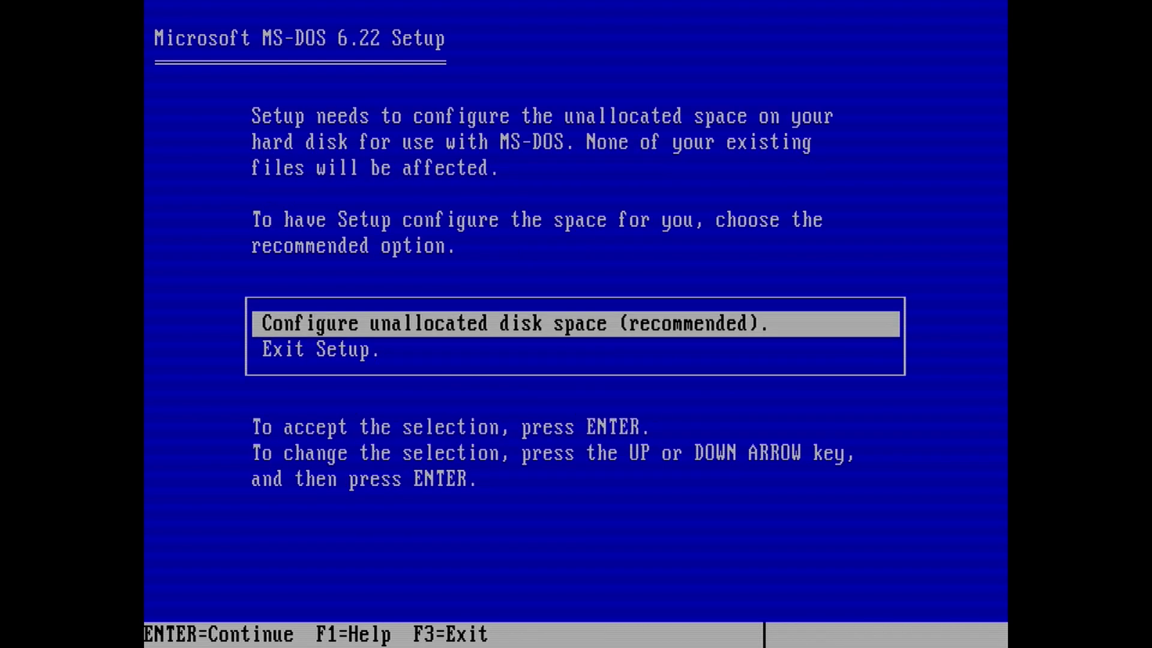
{"action": "key", "text": "Return"}
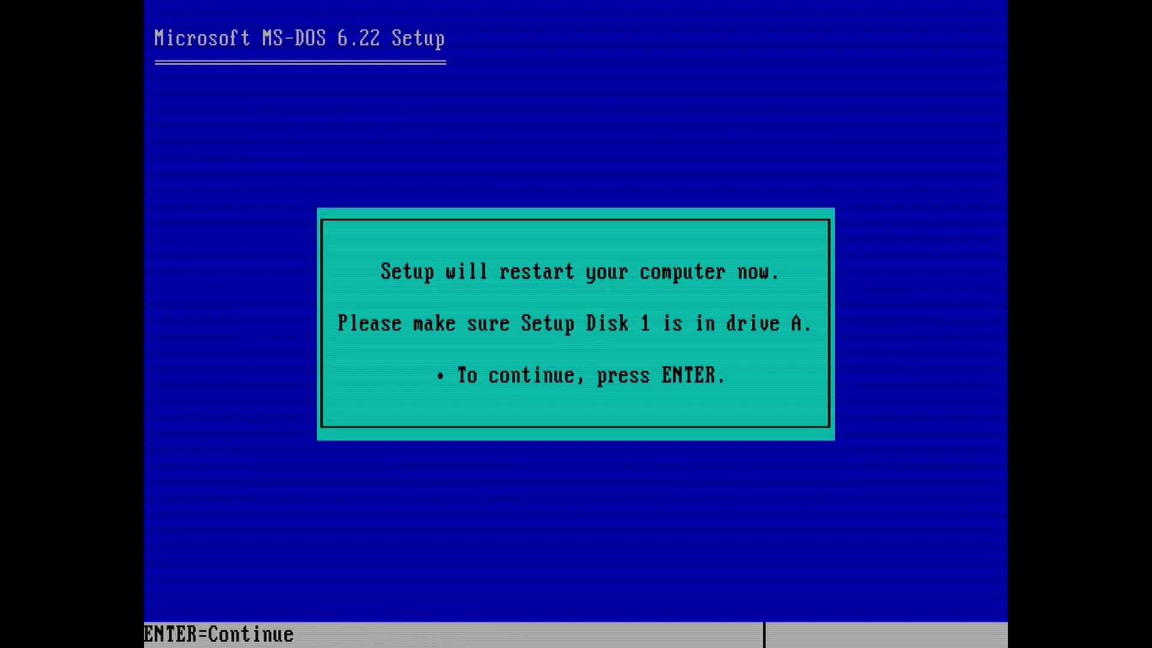
{"action": "key", "text": "Return"}
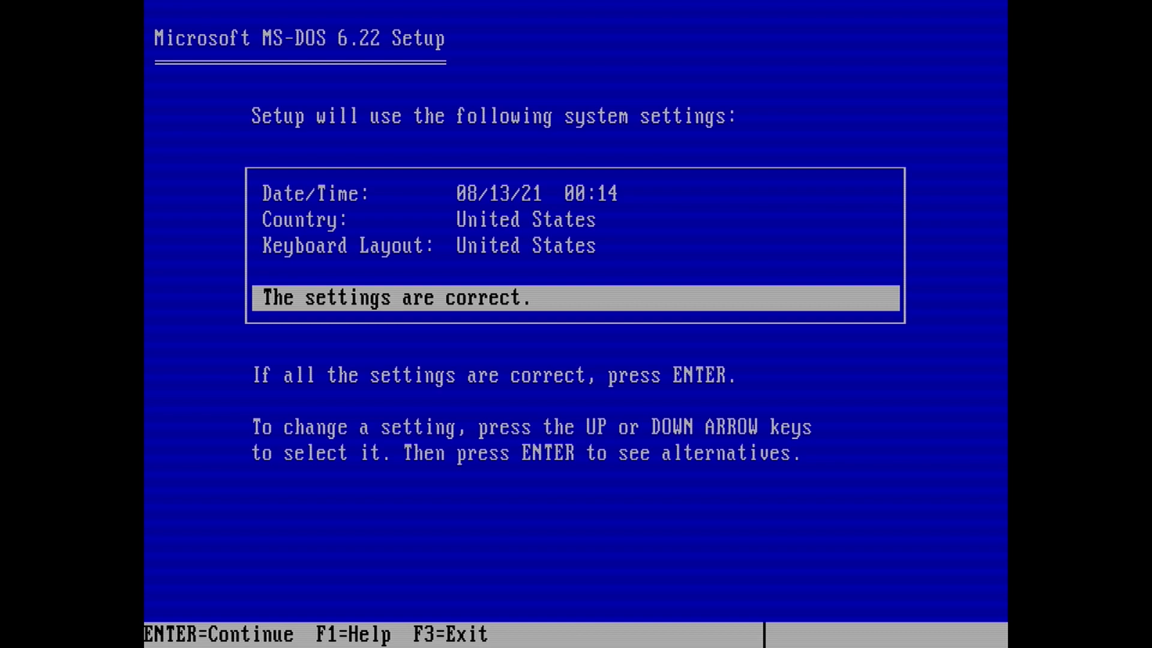
{"action": "key", "text": "Return"}
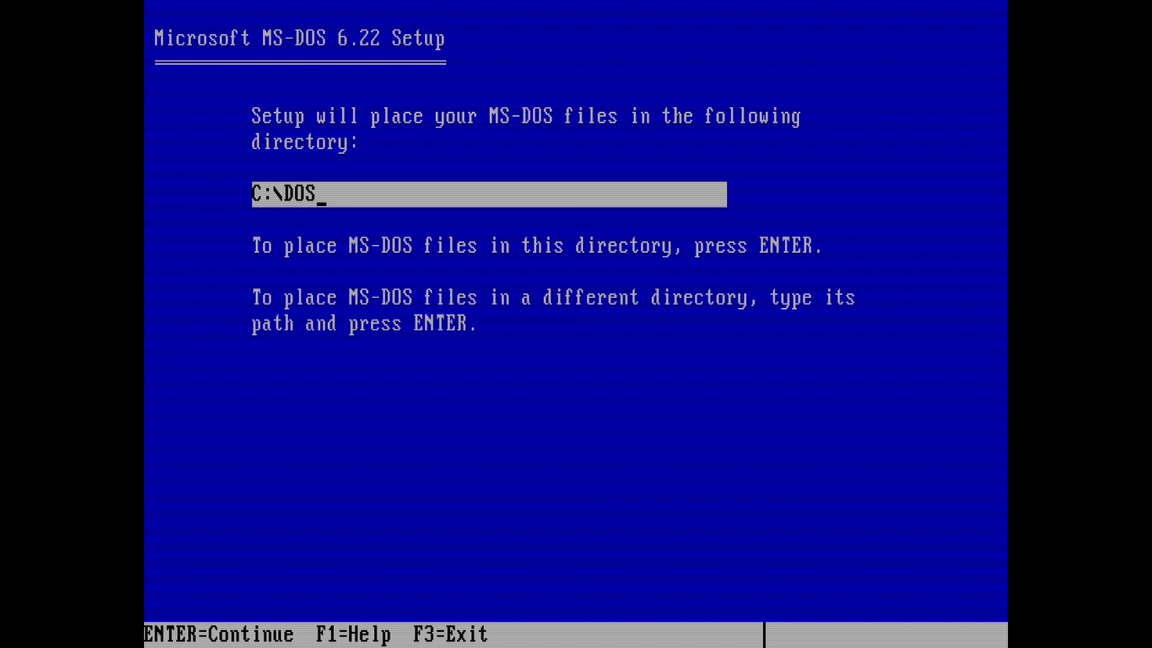
{"action": "key", "text": "Return"}
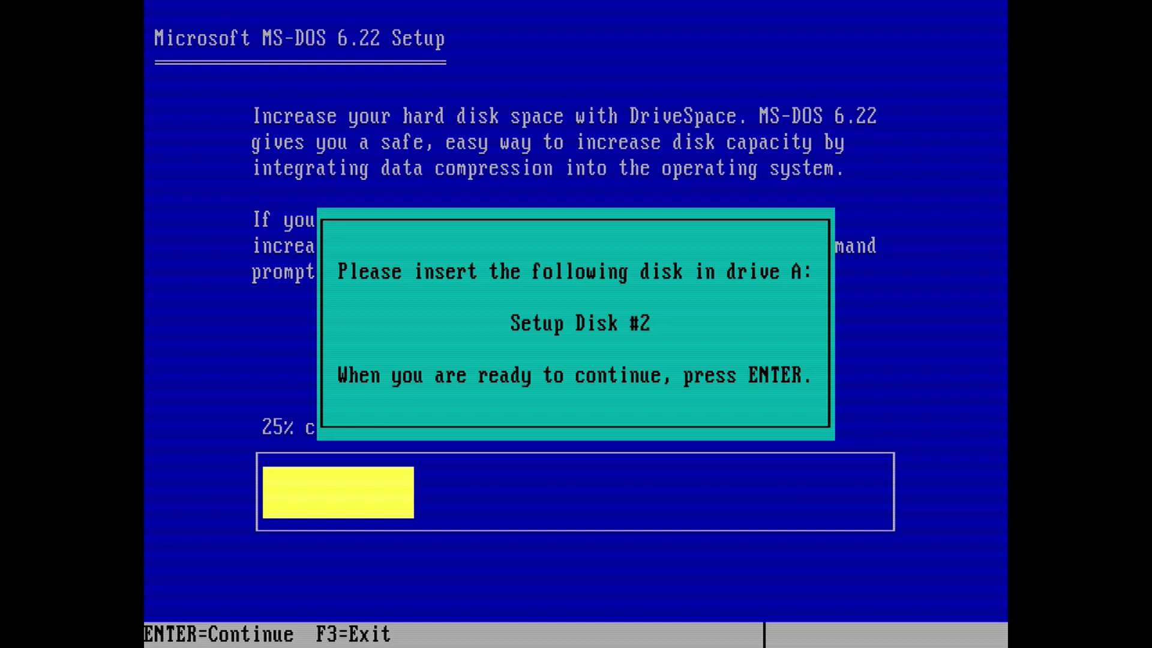
Step: Mount Disk 2.img as Floppy A and continue MS-DOS Setup
{"action": "key", "text": "F12"}
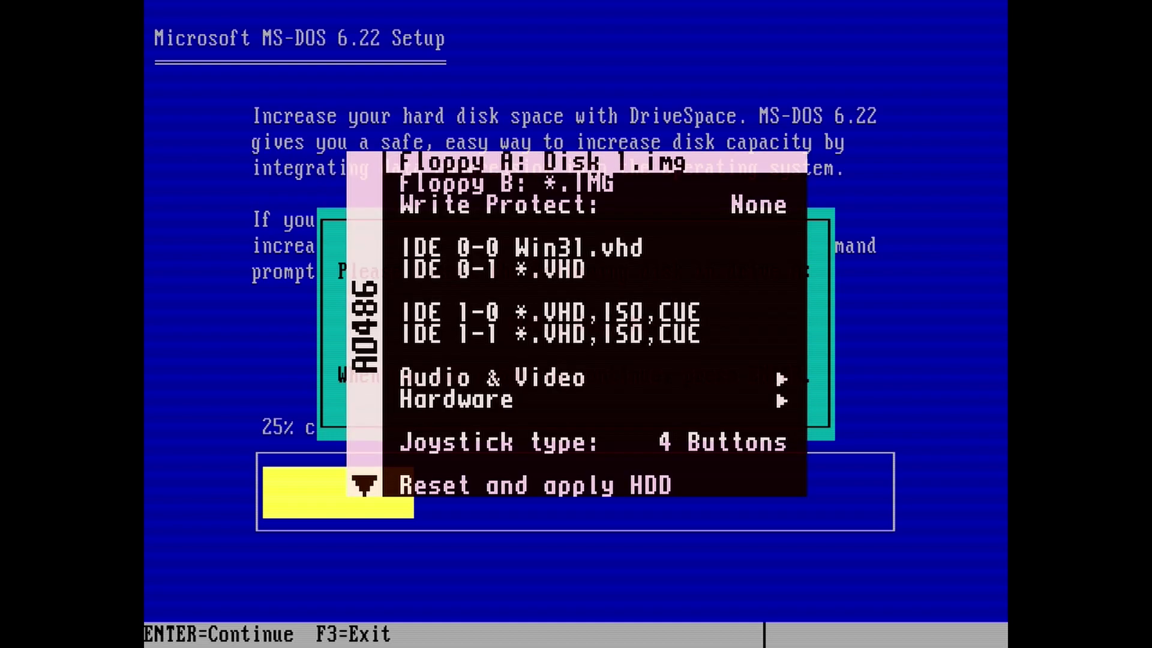
{"action": "key", "text": "Return"}
{"action": "key", "text": "Down"}
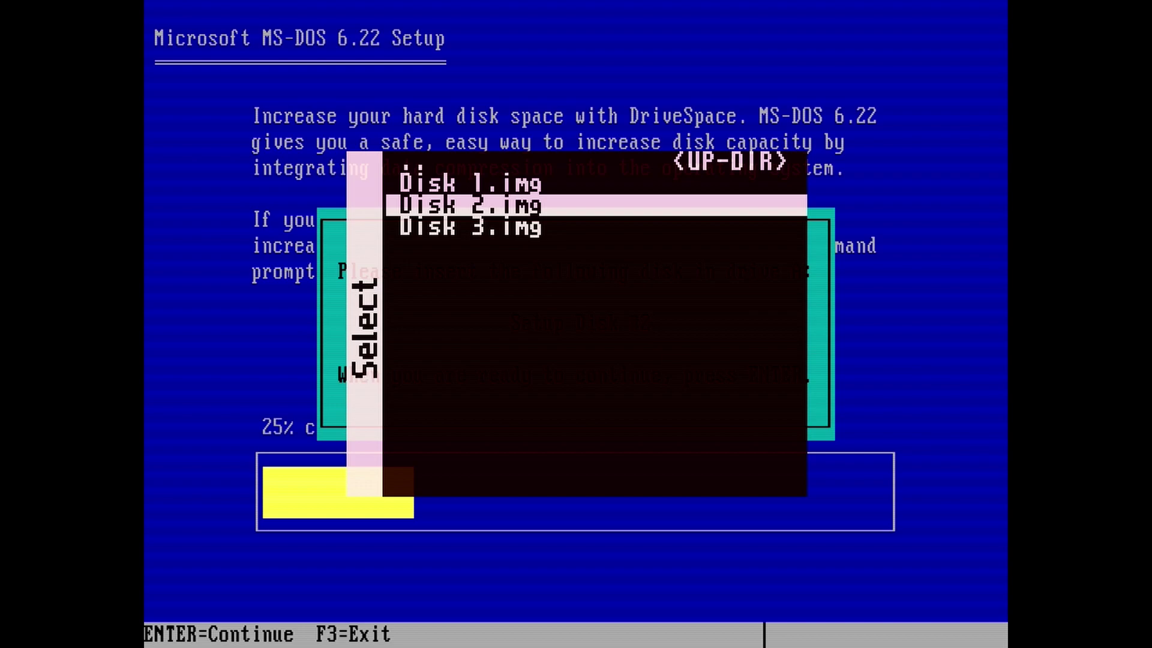
{"action": "key", "text": "Return"}
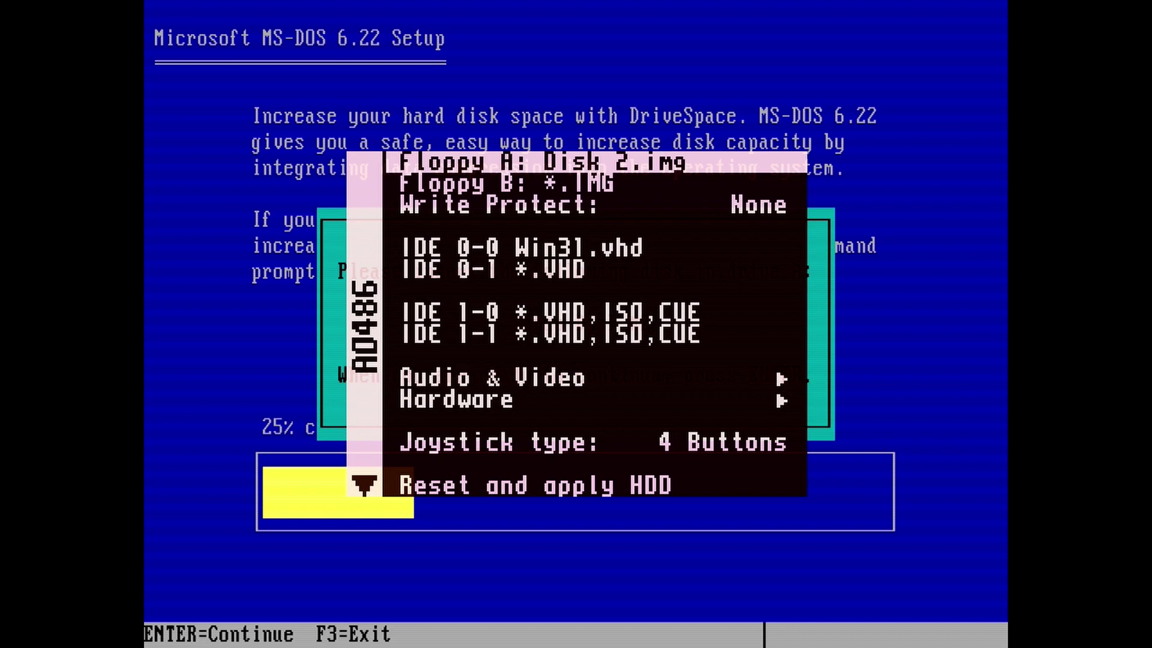
{"action": "key", "text": "F12"}
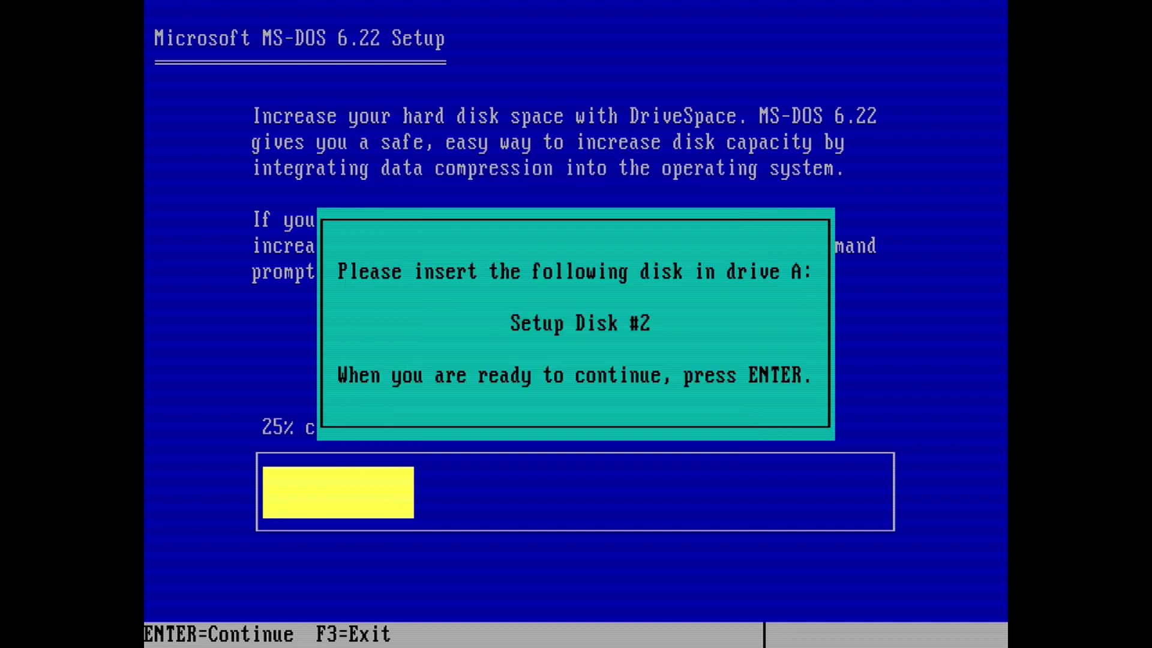
{"action": "key", "text": "Return"}
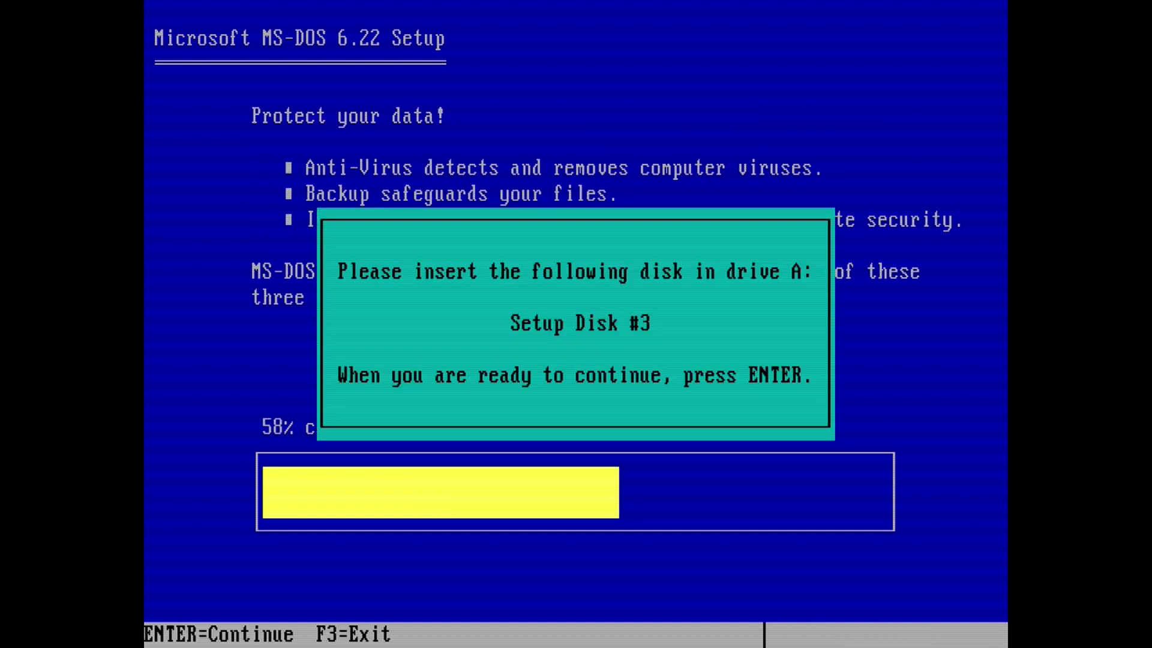
Step: Mount Disk 3.img as Floppy A and continue MS-DOS Setup
{"action": "key", "text": "F12"}
{"action": "key", "text": "Return"}
{"action": "key", "text": "Down"}
{"action": "key", "text": "Return"}
{"action": "key", "text": "F12"}
{"action": "key", "text": "Return"}
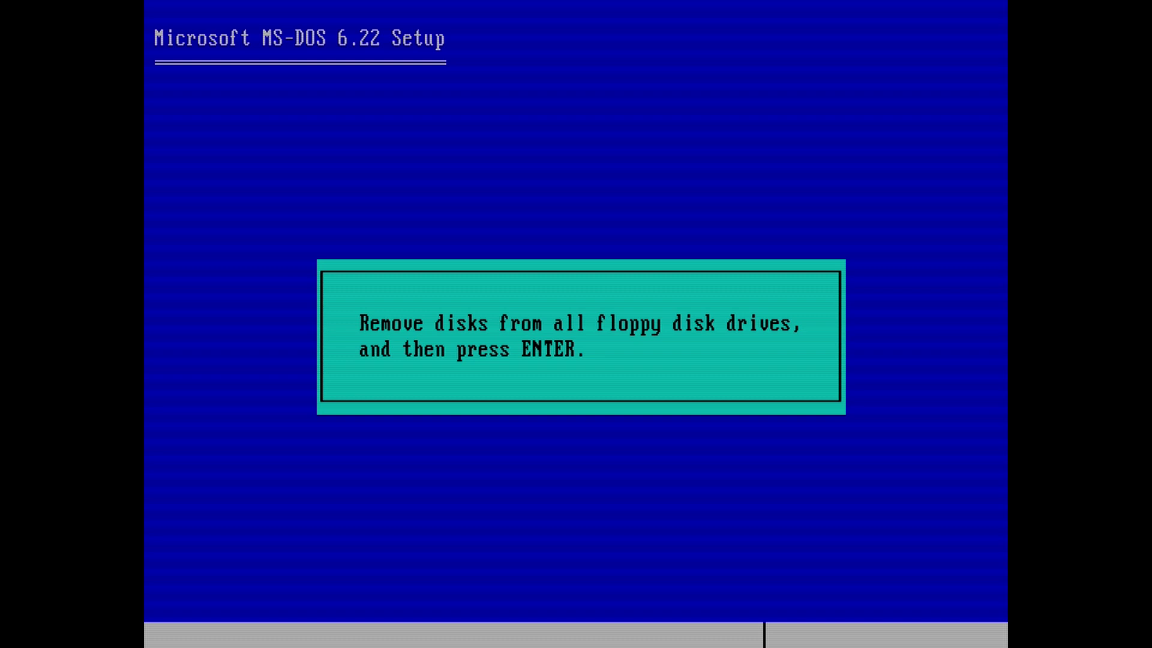
Step: Eject the Floppy A image, confirm the drives are empty, and restart into MS-DOS 6.22
{"action": "key", "text": "F12"}
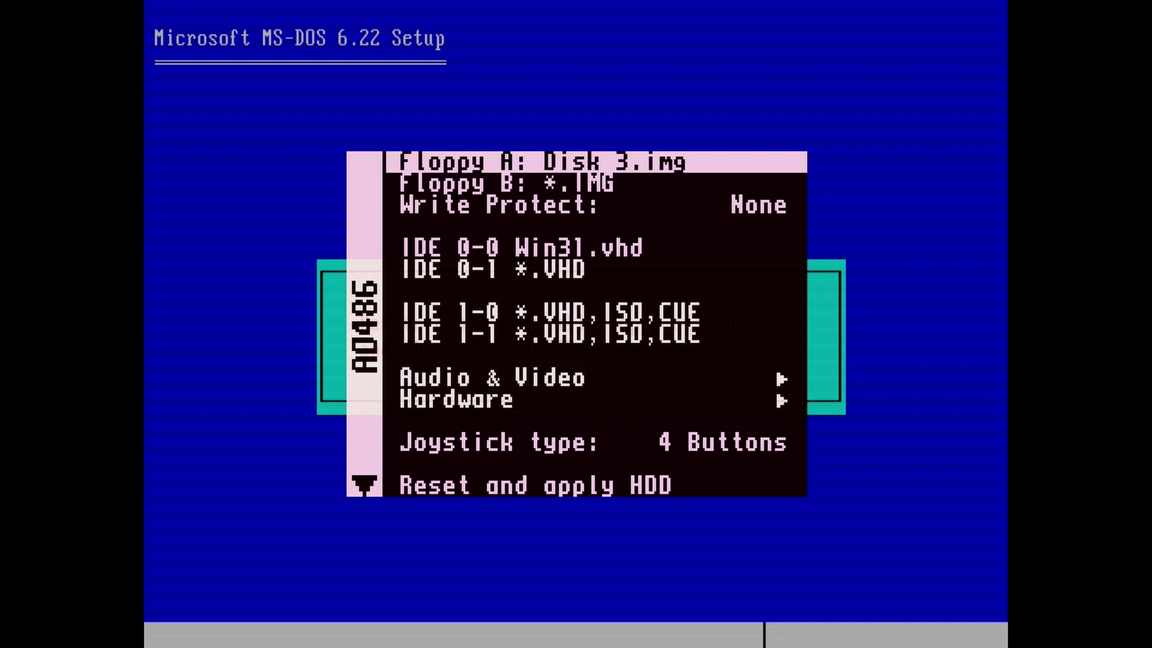
{"action": "key", "text": "Return"}
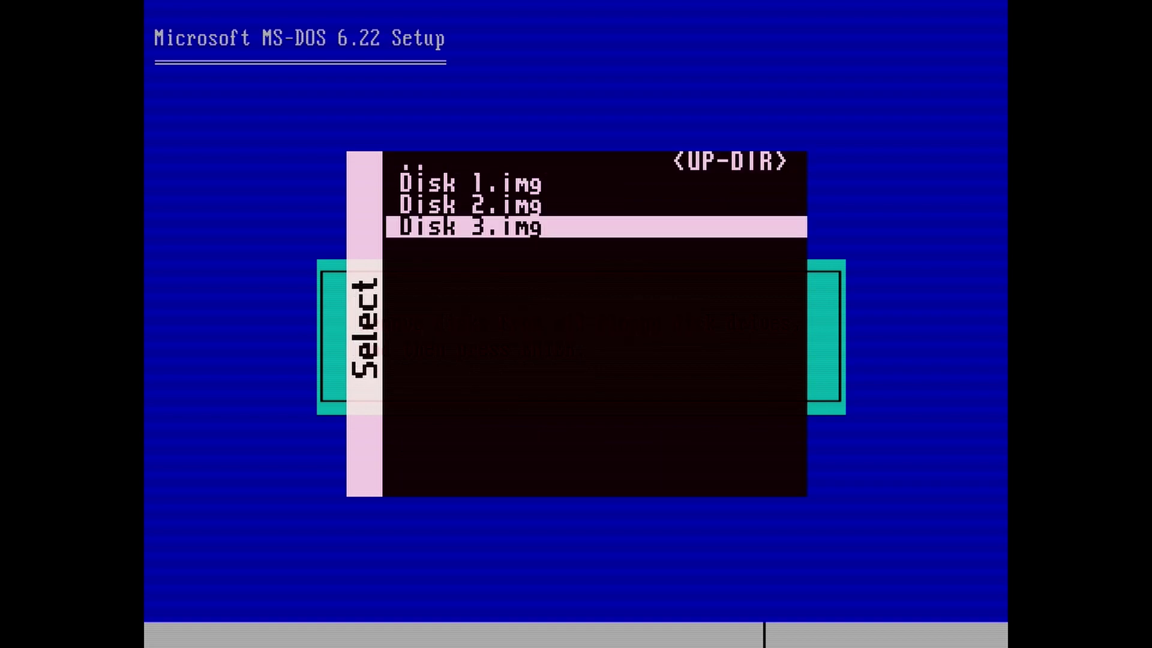
{"action": "key", "text": "Return"}
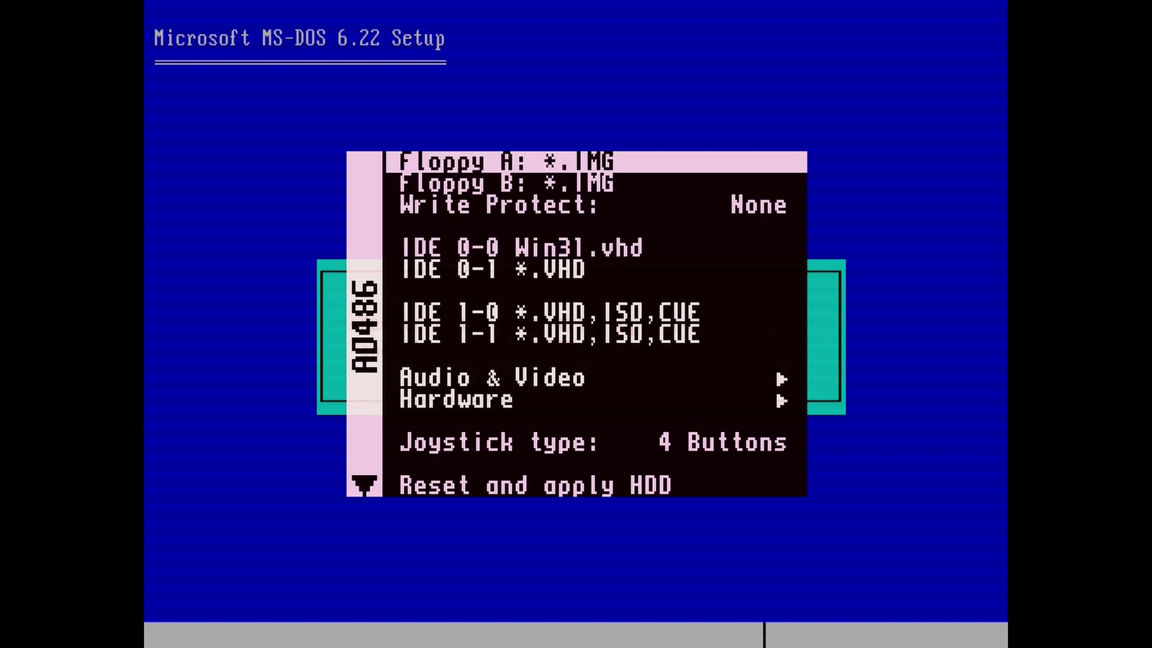
{"action": "key", "text": "F12"}
{"action": "key", "text": "Return"}
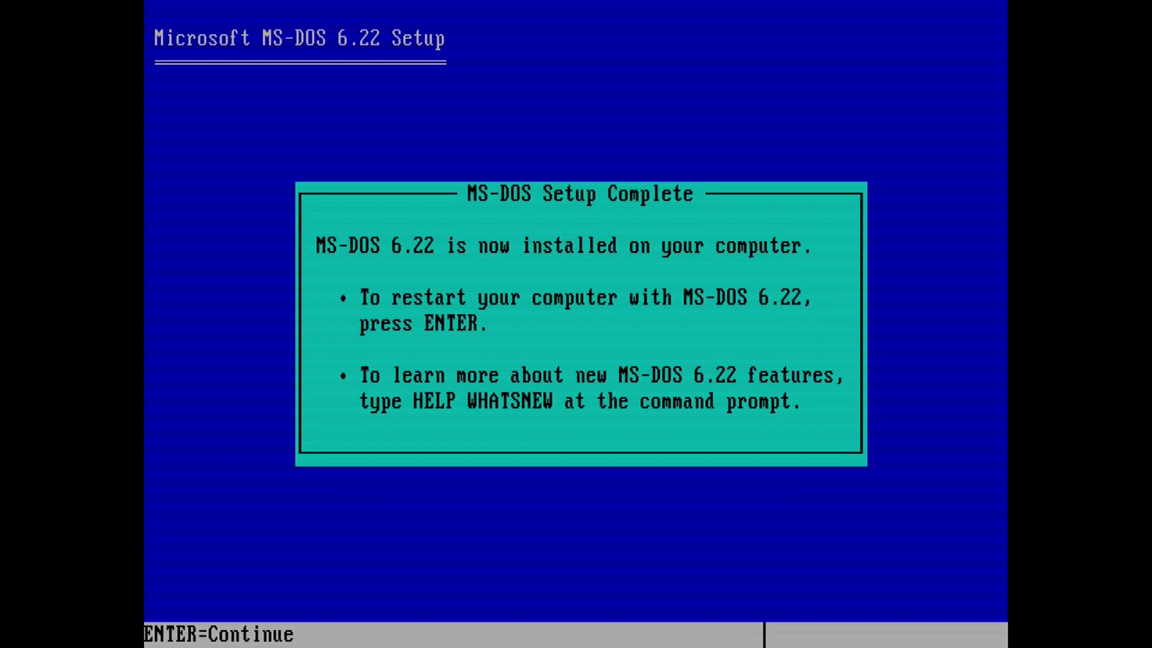
{"action": "key", "text": "Return"}
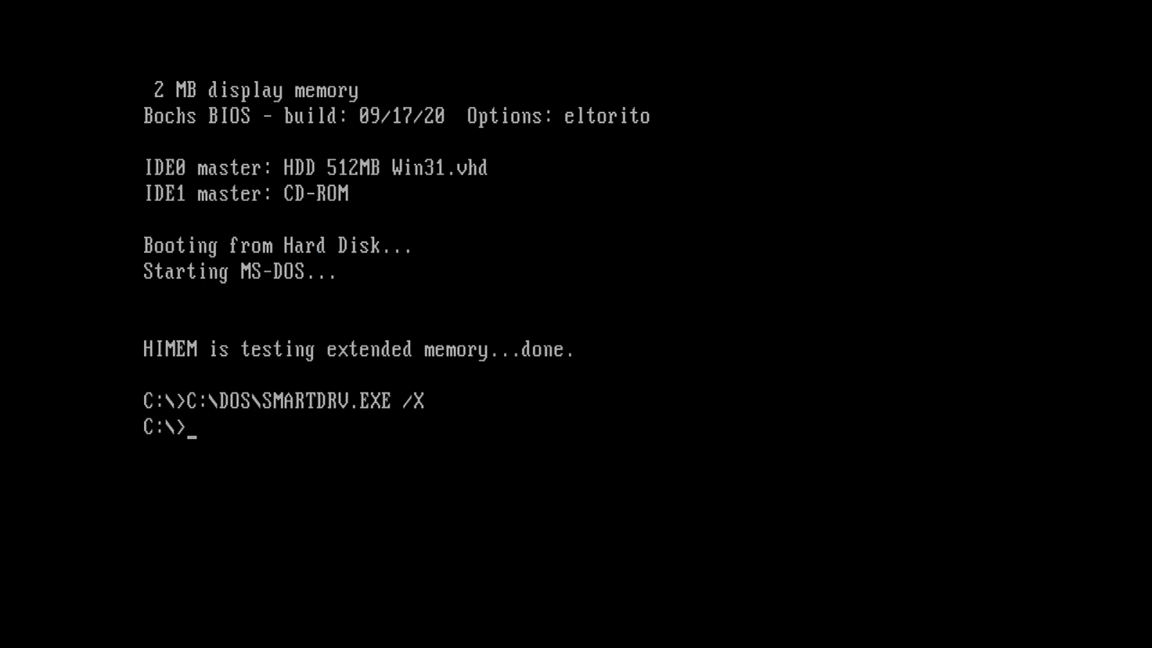
Step: Mount Disk01.img from the floppy > Win3.1 folder as Floppy A
{"action": "key", "text": "F12"}
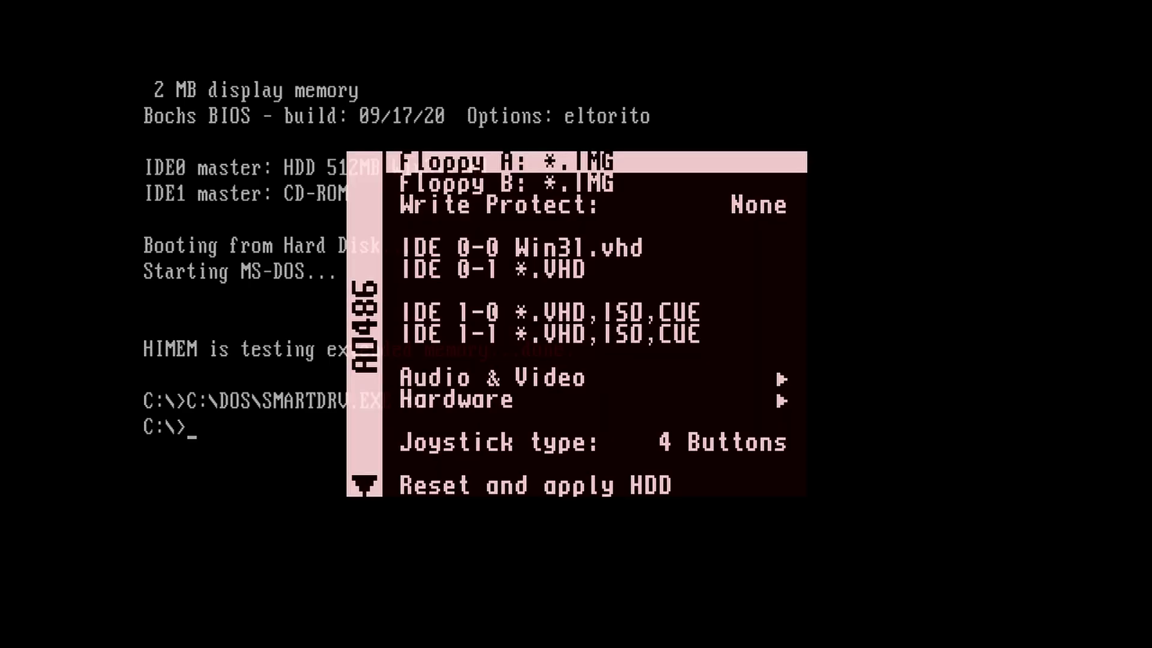
{"action": "key", "text": "Return"}
{"action": "key", "text": "Down"}
{"action": "key", "text": "Down"}
{"action": "key", "text": "Return"}
{"action": "key", "text": "Down"}
{"action": "key", "text": "Down"}
{"action": "key", "text": "Return"}
{"action": "key", "text": "Down"}
{"action": "key", "text": "Return"}
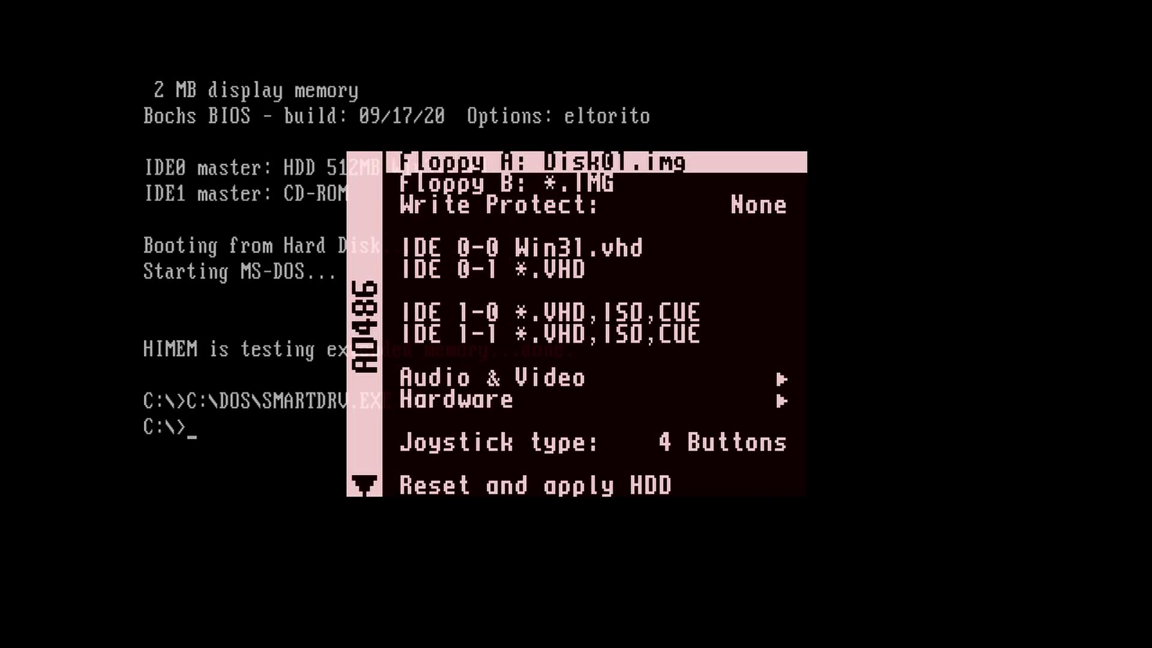
{"action": "key", "text": "F12"}
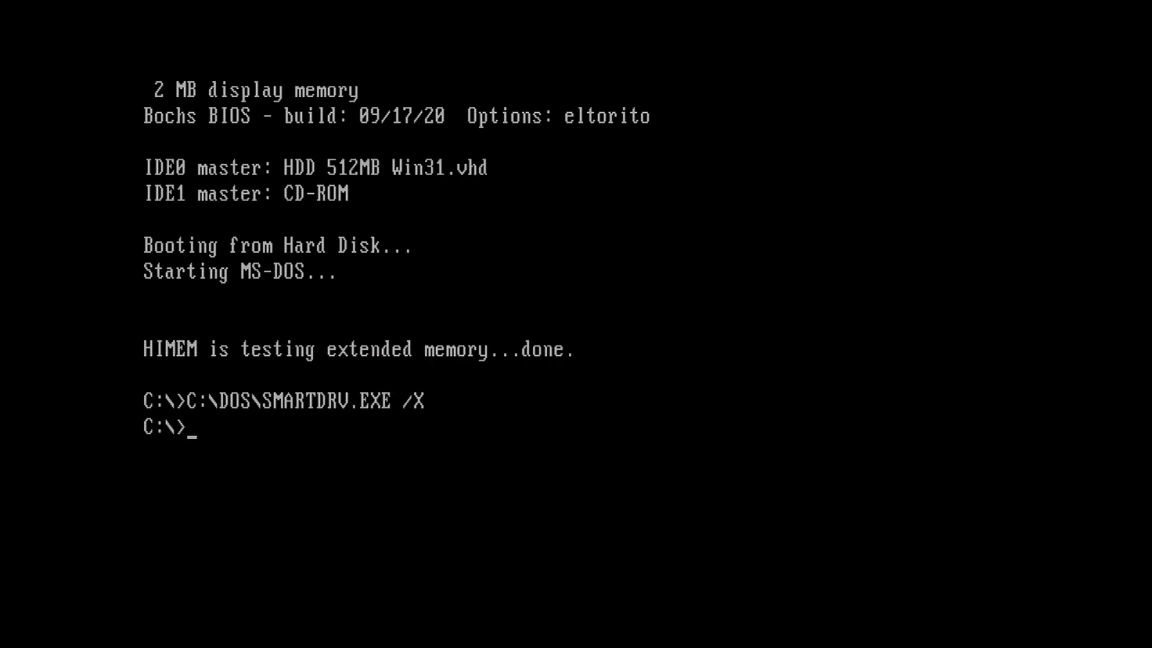
Step: Switch to drive A: and run setup to launch Windows Setup
{"action": "type", "text": "a:"}
{"action": "key", "text": "Return"}
{"action": "type", "text": "setup"}
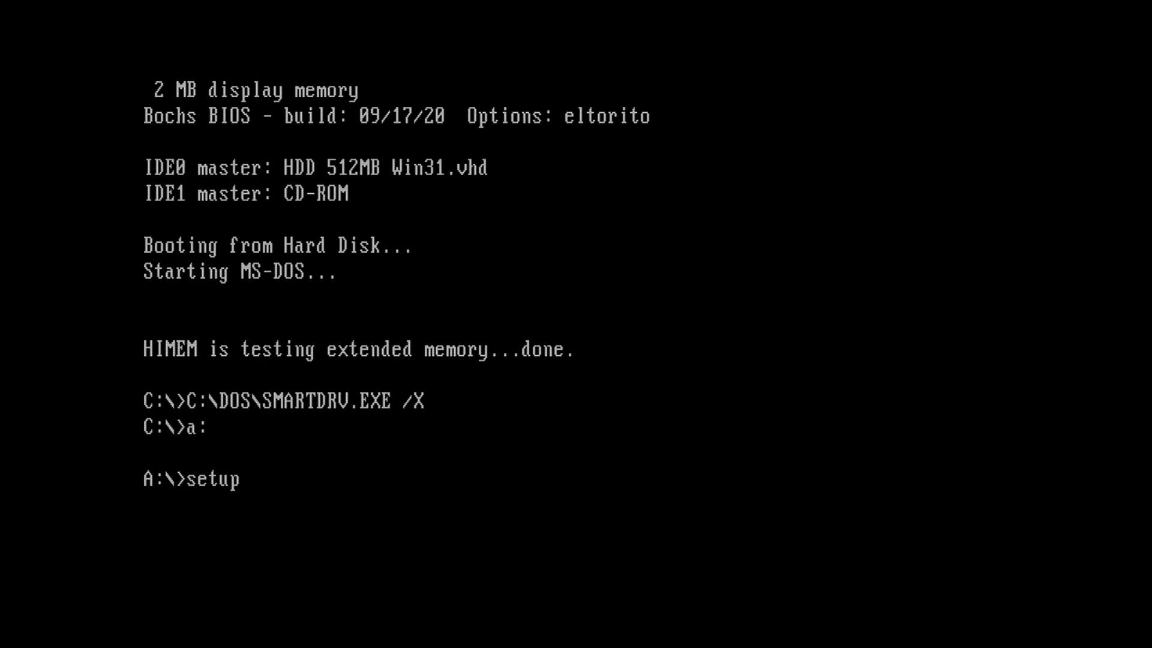
{"action": "key", "text": "Return"}
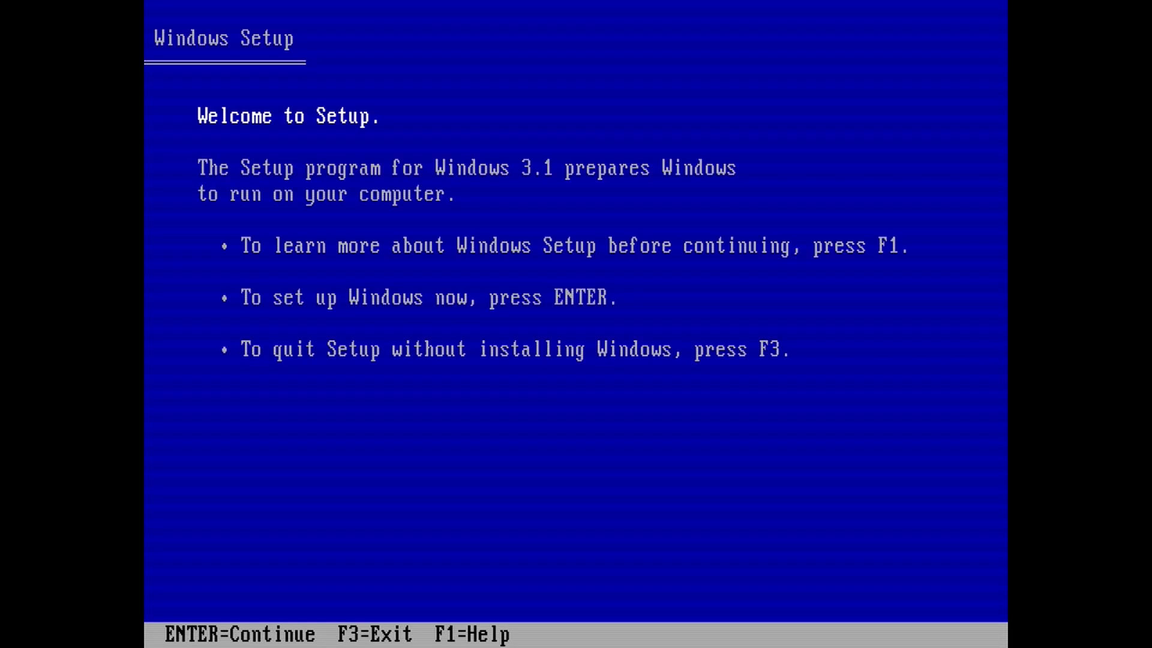
Step: Choose Express Setup, then mount Disk02.img in floppy A when Setup asks for disk 2
{"action": "key", "text": "Return"}
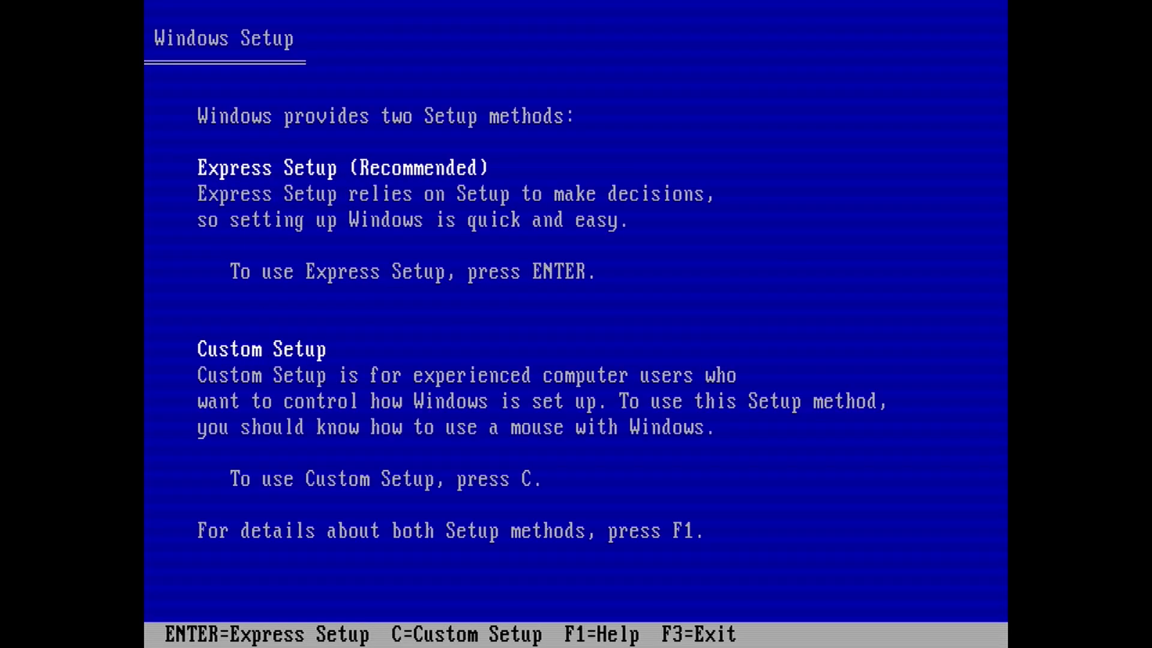
{"action": "key", "text": "Return"}
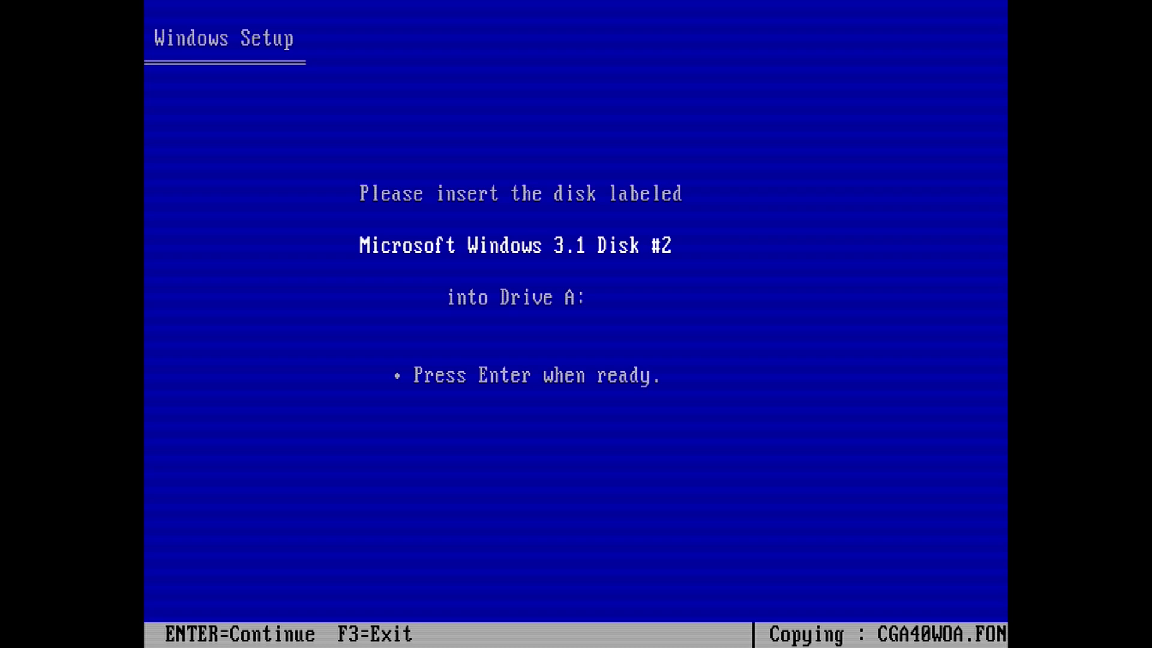
{"action": "key", "text": "F12"}
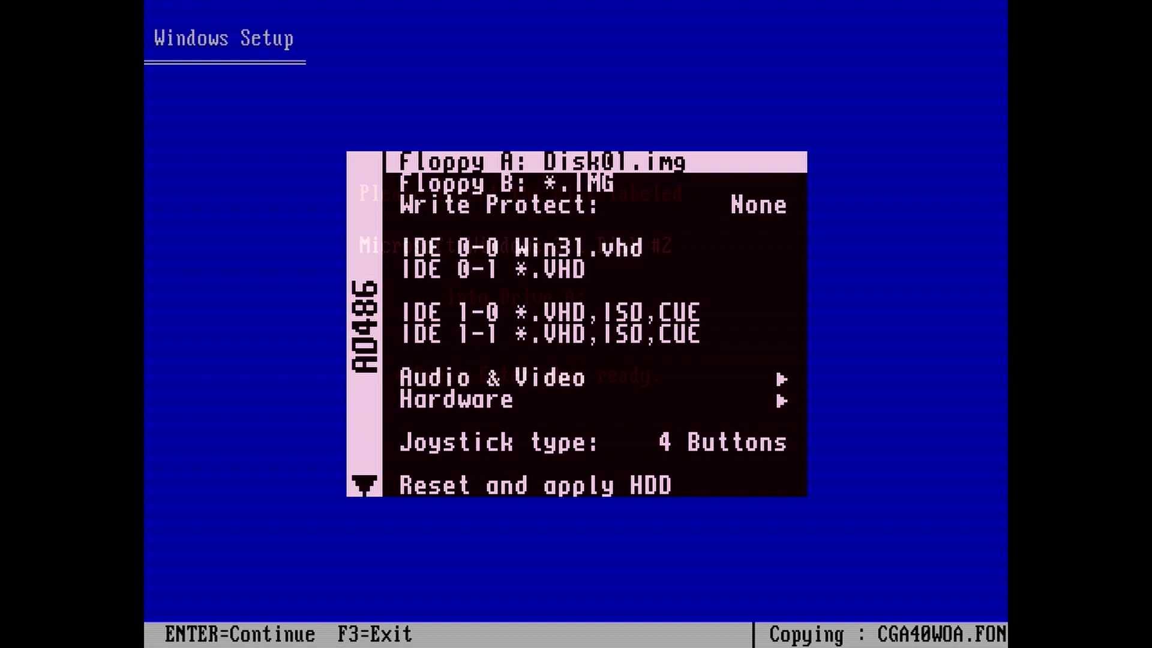
{"action": "key", "text": "Return"}
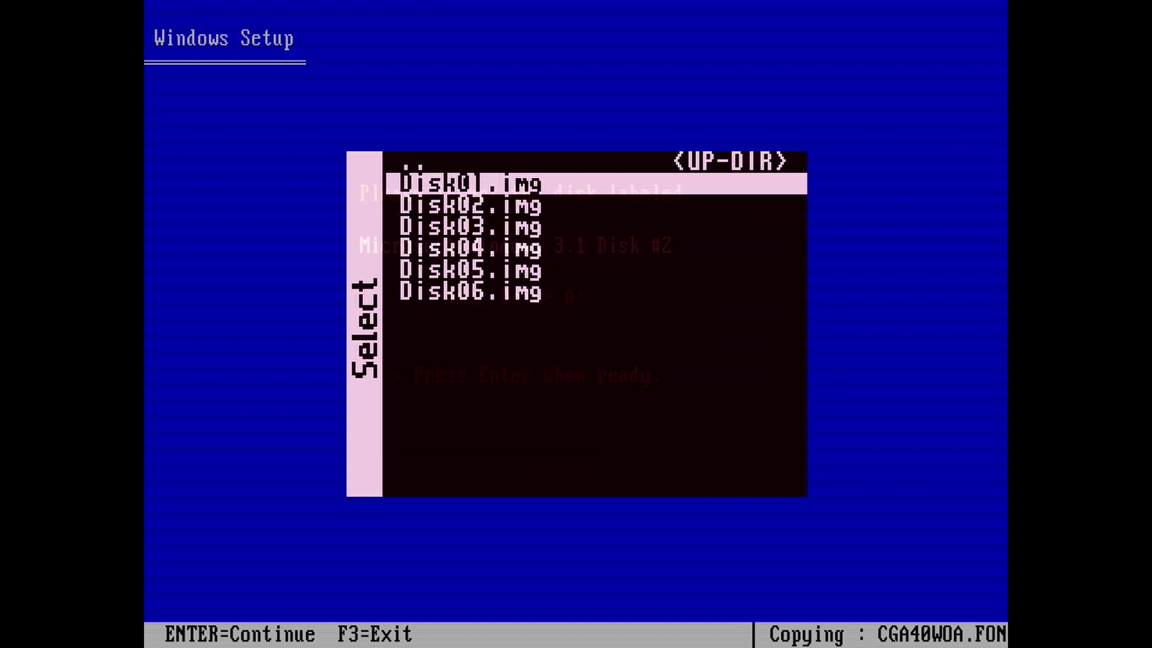
{"action": "key", "text": "Down"}
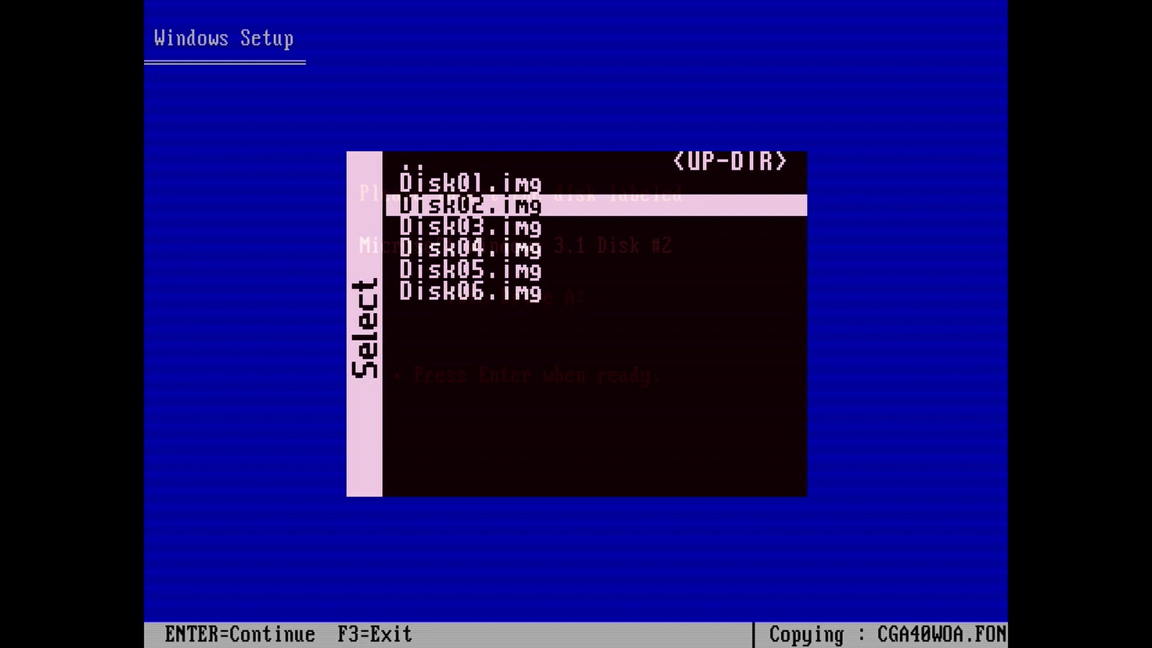
{"action": "key", "text": "Return"}
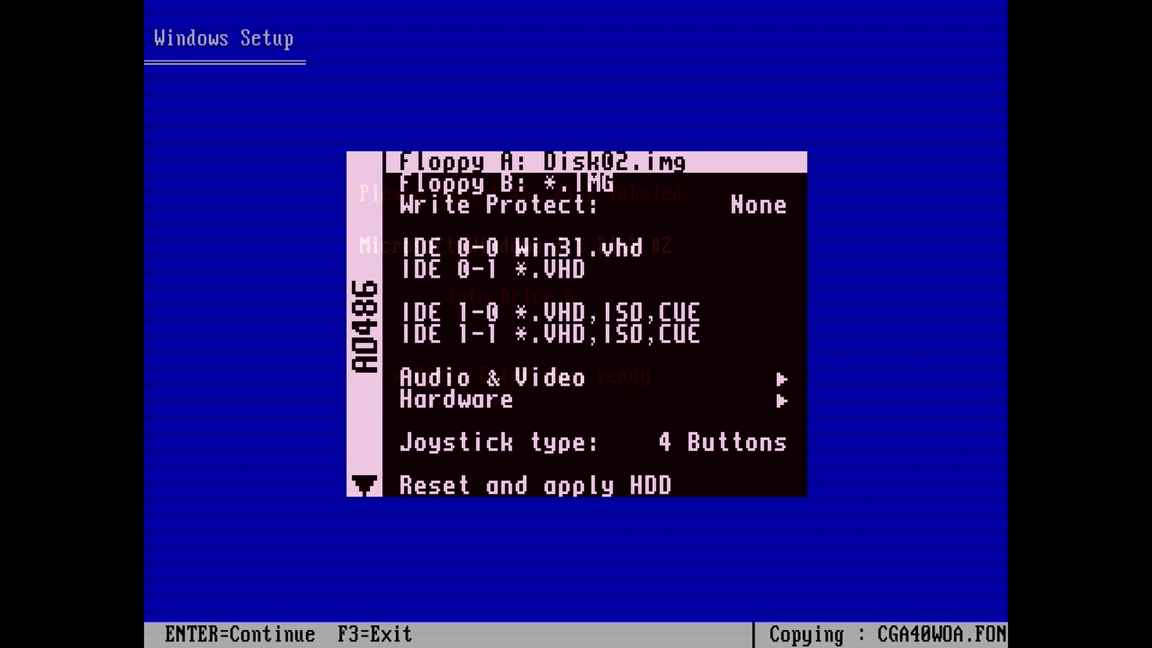
{"action": "key", "text": "F12"}
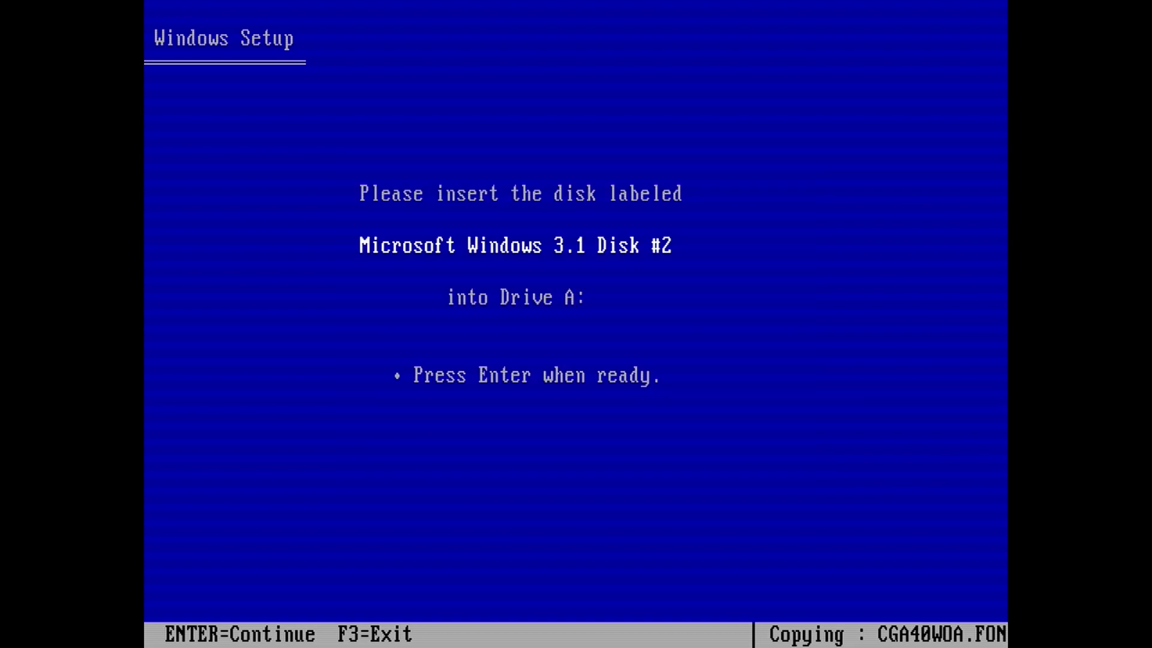
{"action": "key", "text": "Return"}
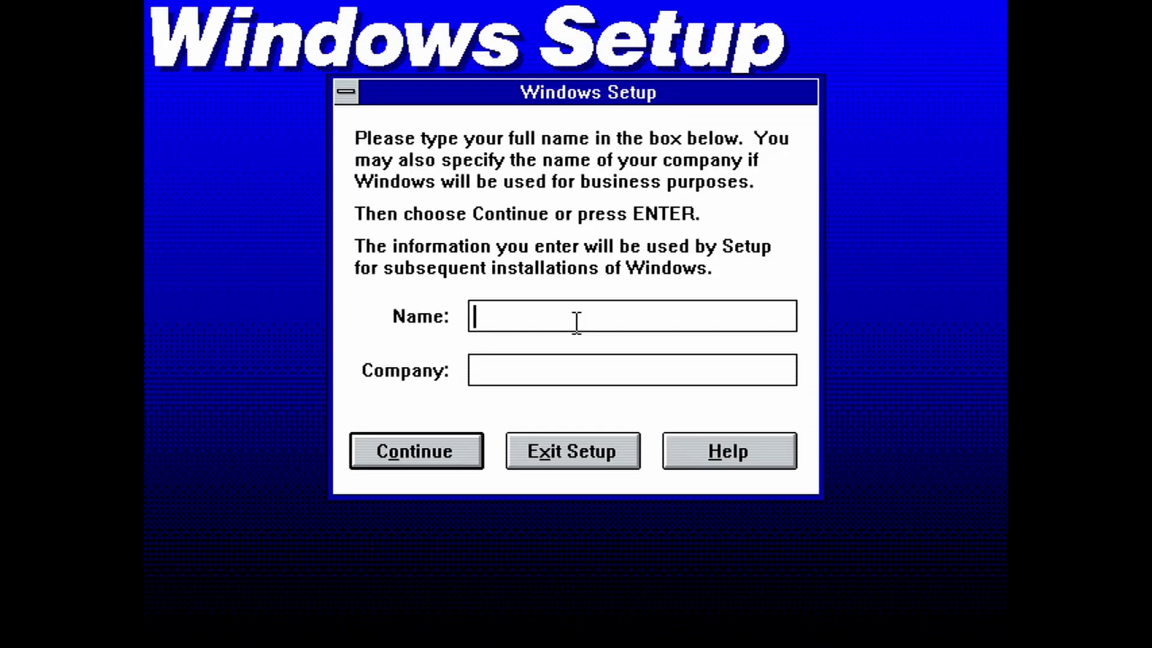
Step: Enter the owner's name and the company name, then confirm them as correct
{"action": "type", "text": "Lu"}
{"action": "key", "text": "Tab"}
{"action": "type", "text": "Lu's Retro Source"}
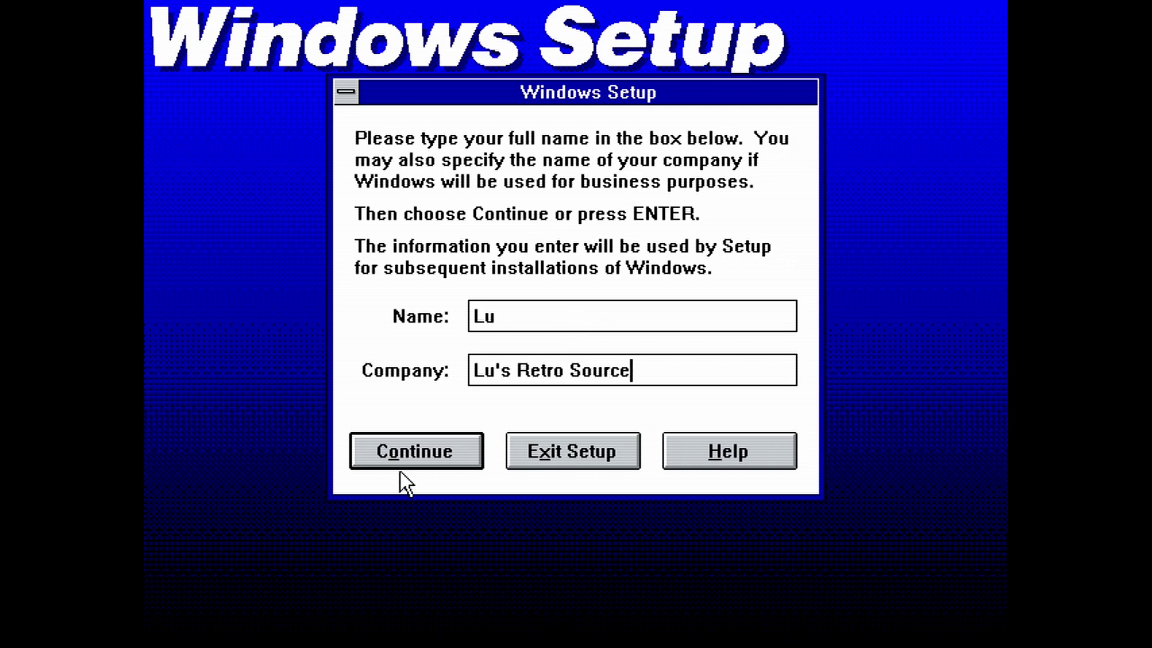
{"action": "left_click", "coordinate": [414, 447]}
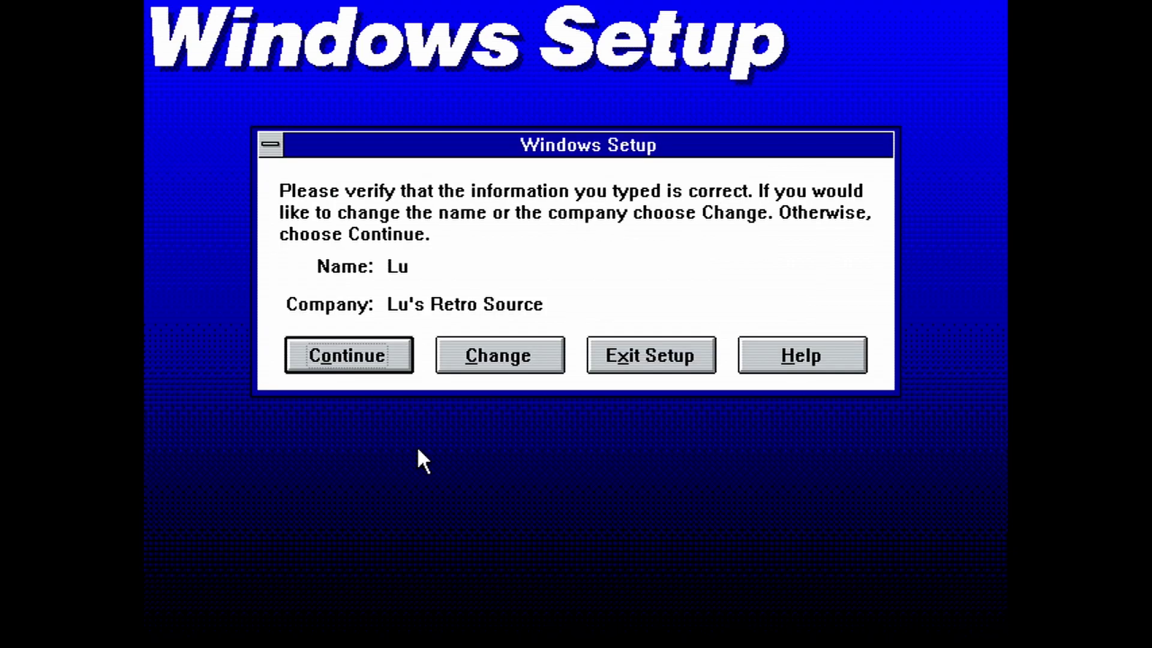
{"action": "left_click", "coordinate": [347, 365]}
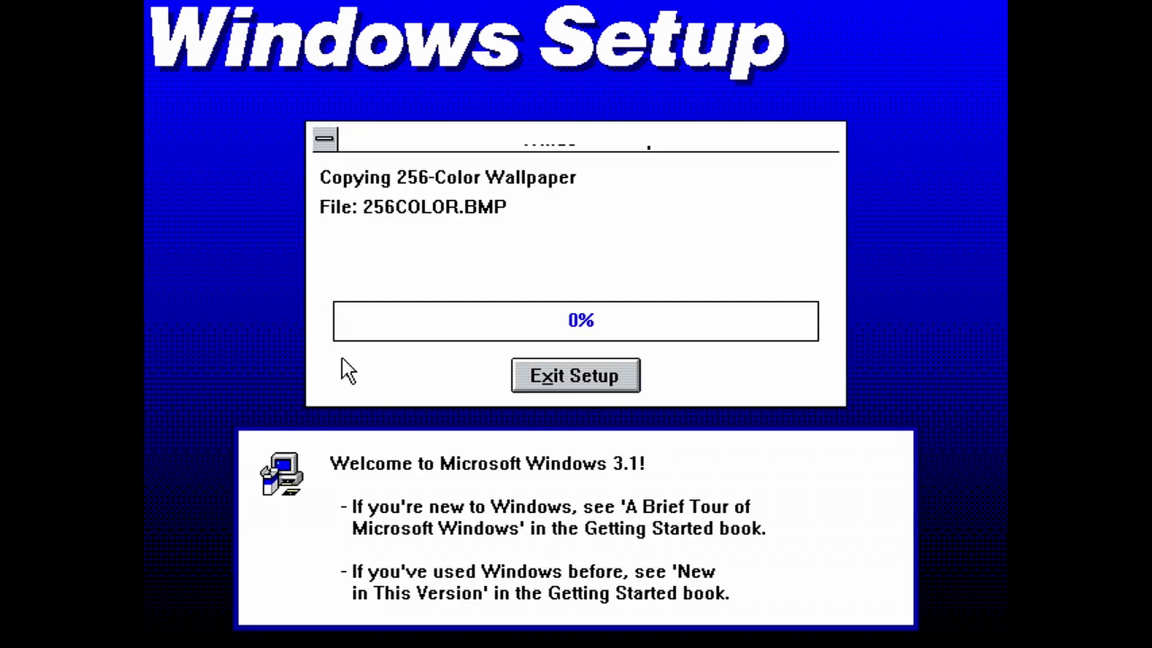
Step: Mount Disk03.img, then Disk04.img, in floppy A as Setup requests each disk
{"action": "key", "text": "F12"}
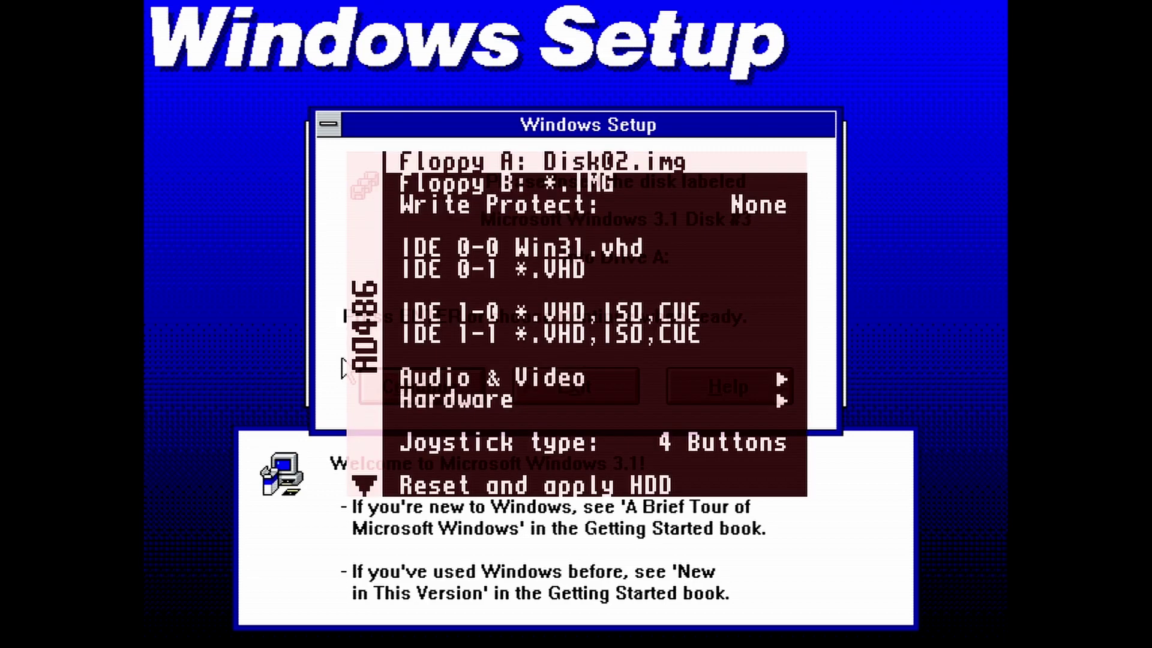
{"action": "key", "text": "Return"}
{"action": "key", "text": "Down"}
{"action": "key", "text": "Return"}
{"action": "key", "text": "F12"}
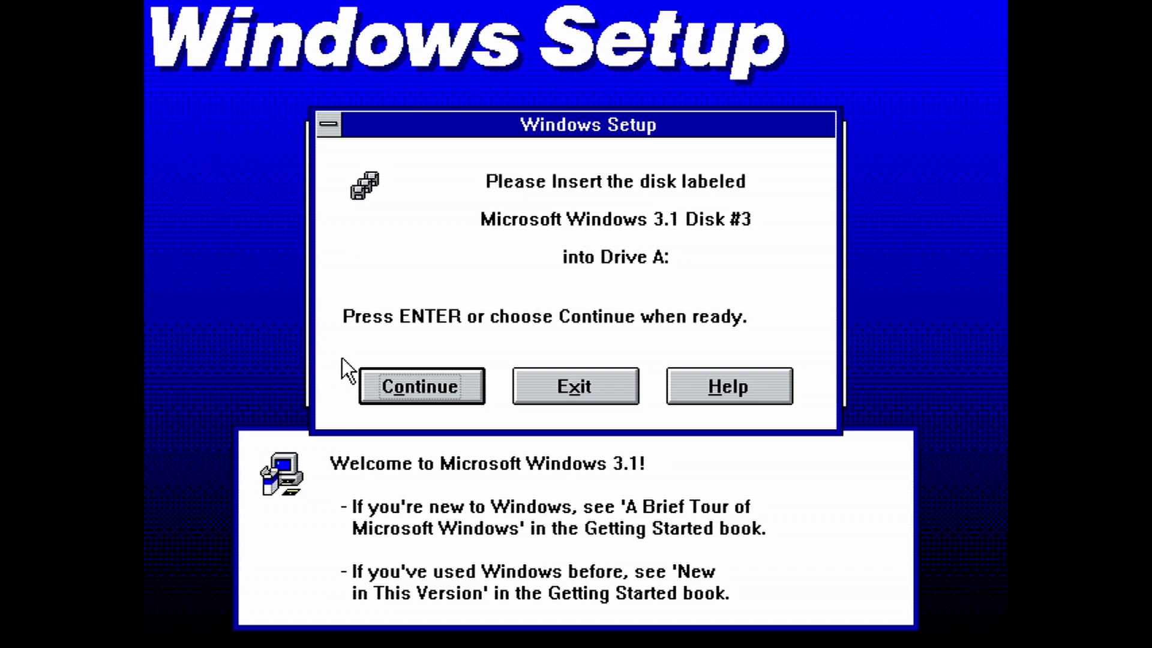
{"action": "key", "text": "Return"}
{"action": "key", "text": "F12"}
{"action": "key", "text": "Return"}
{"action": "key", "text": "Down"}
{"action": "key", "text": "Return"}
{"action": "key", "text": "F12"}
{"action": "key", "text": "Return"}
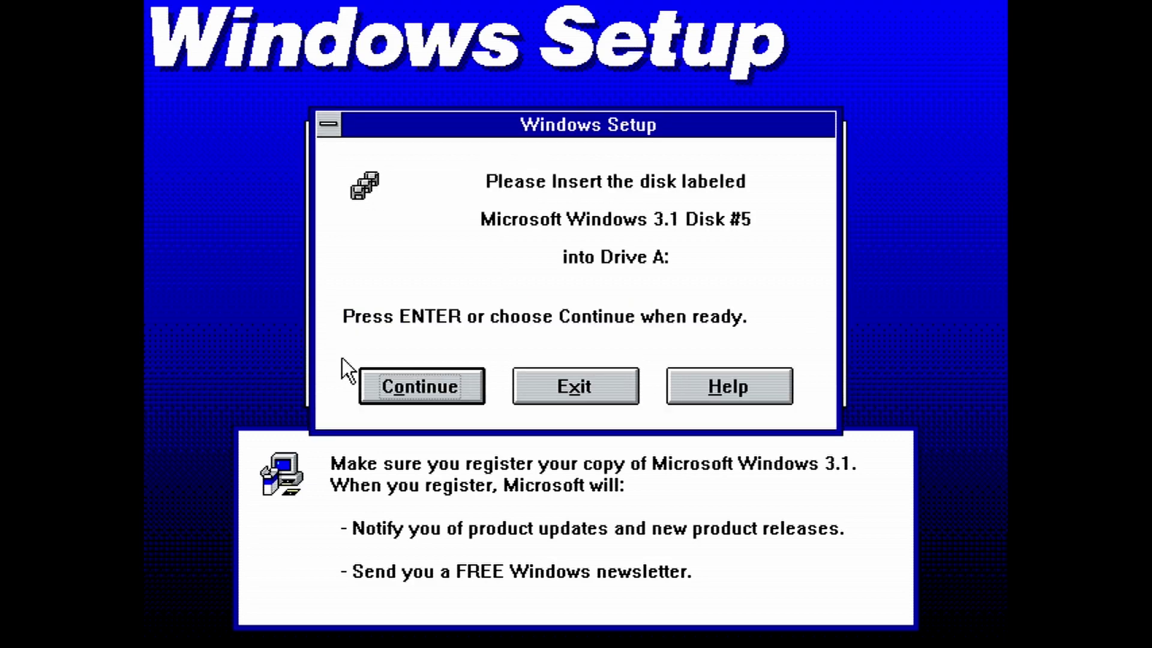
Step: Mount Disk05.img, then Disk06.img, in floppy A to finish copying files
{"action": "key", "text": "F12"}
{"action": "key", "text": "Return"}
{"action": "key", "text": "Down"}
{"action": "key", "text": "Return"}
{"action": "key", "text": "F12"}
{"action": "key", "text": "Return"}
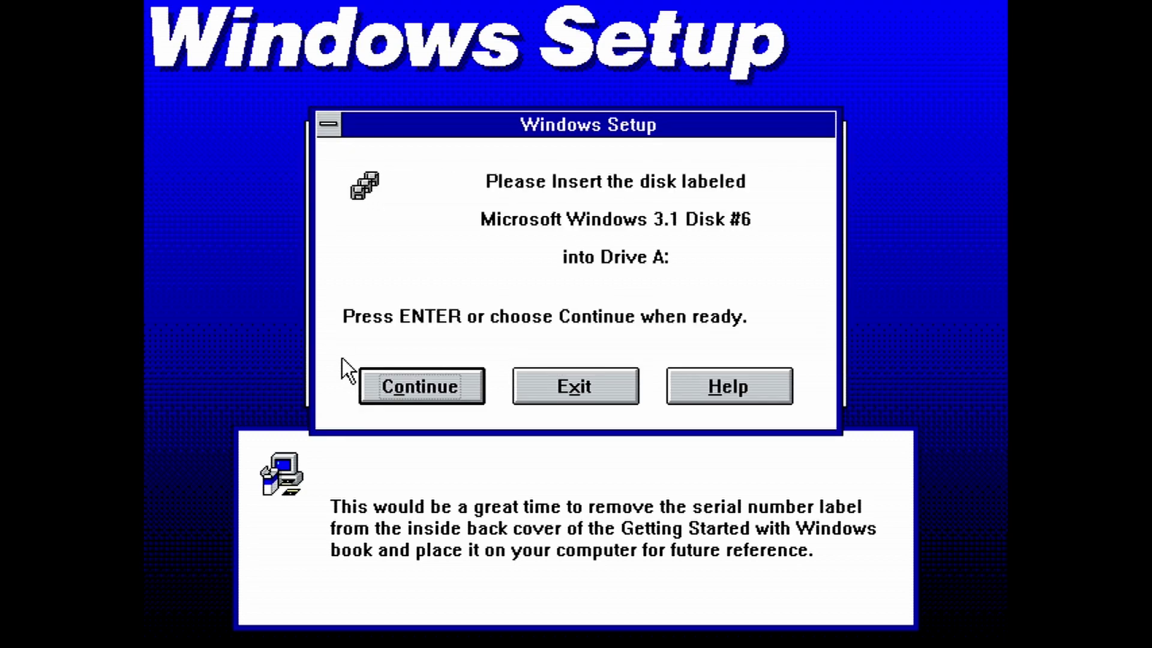
{"action": "key", "text": "F12"}
{"action": "key", "text": "Return"}
{"action": "key", "text": "Down"}
{"action": "key", "text": "Return"}
{"action": "key", "text": "F12"}
{"action": "key", "text": "Return"}
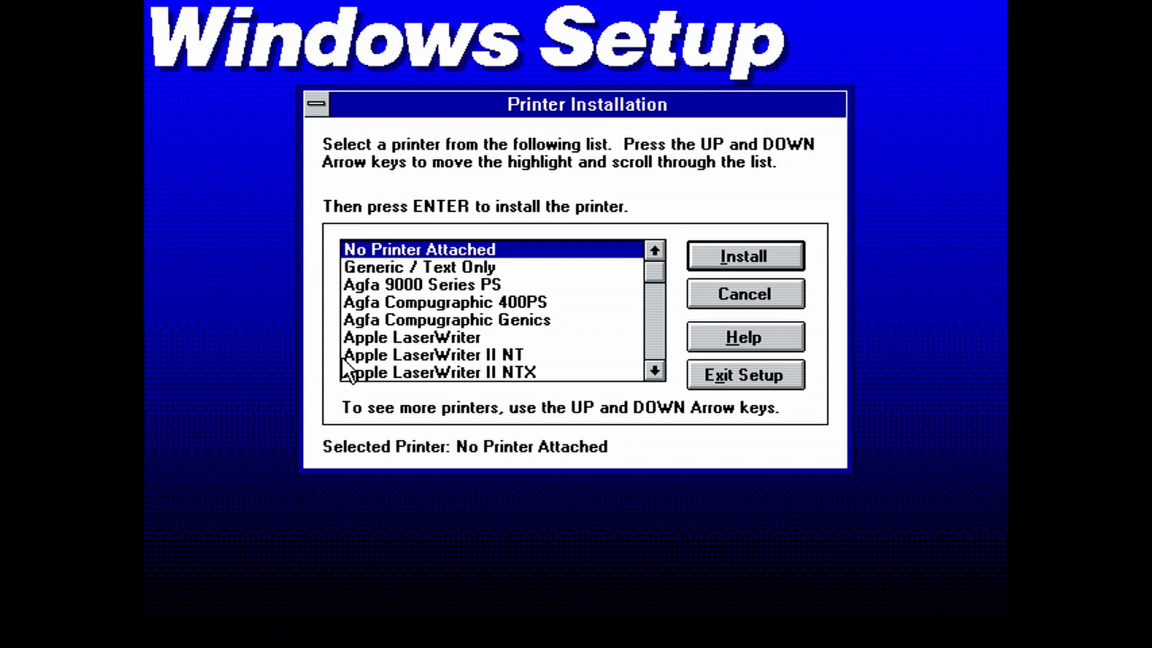
Step: Skip printer installation, accept MS-DOS Editor as the application, and skip the Windows tutorial
{"action": "left_click", "coordinate": [741, 293]}
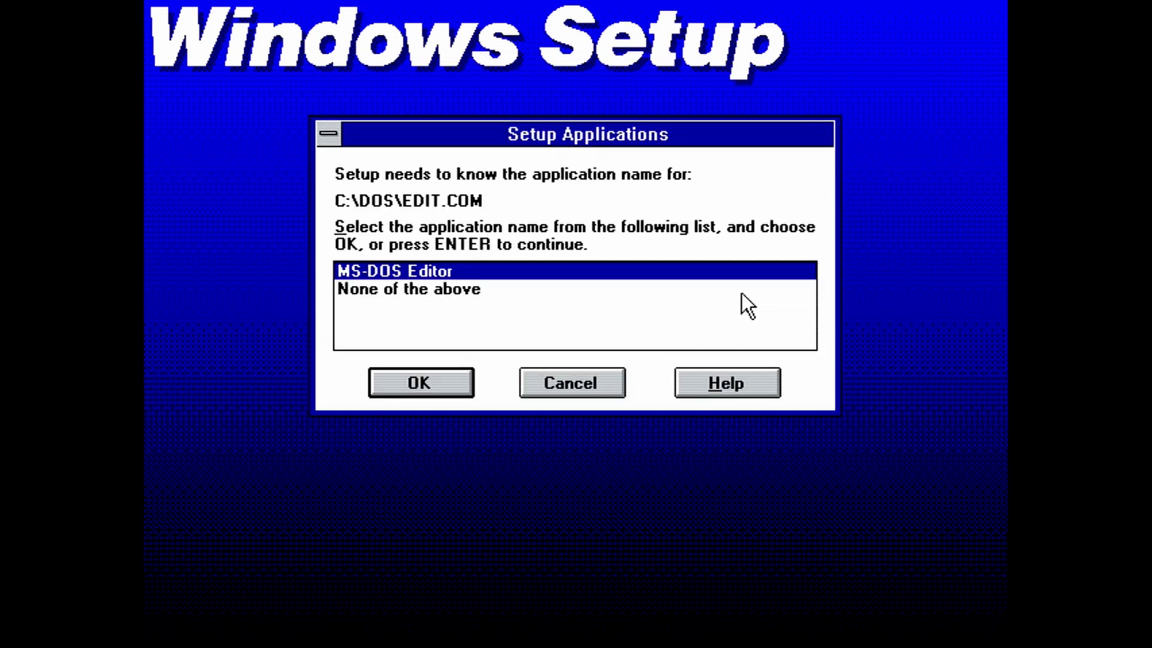
{"action": "left_click", "coordinate": [401, 394]}
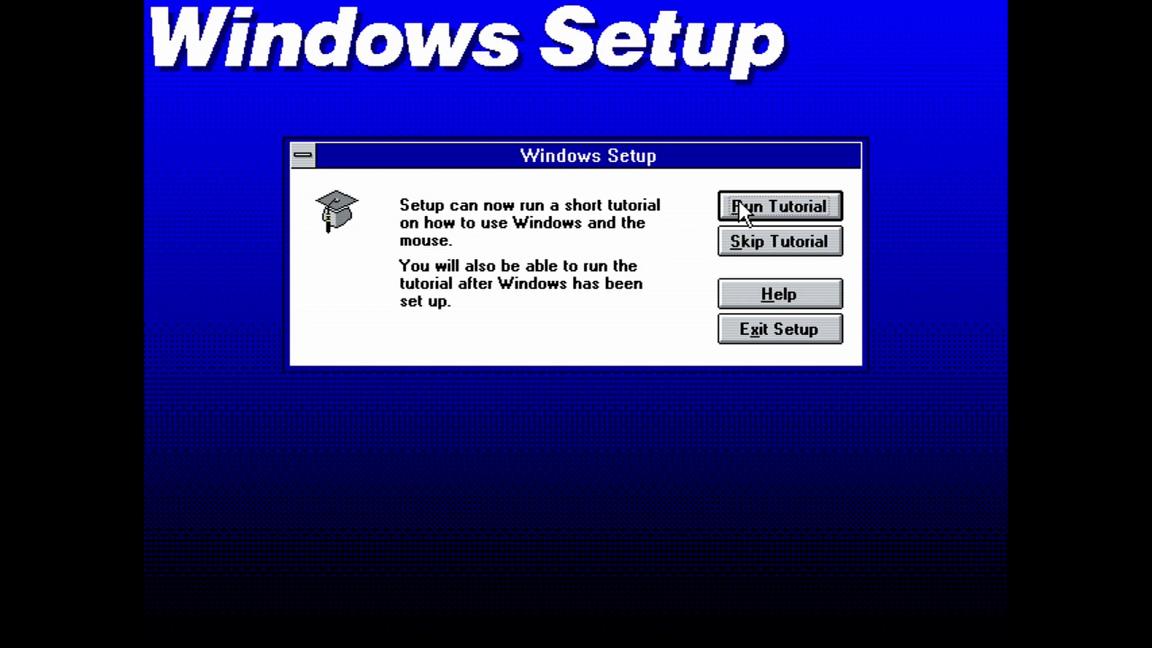
{"action": "left_click", "coordinate": [757, 237]}
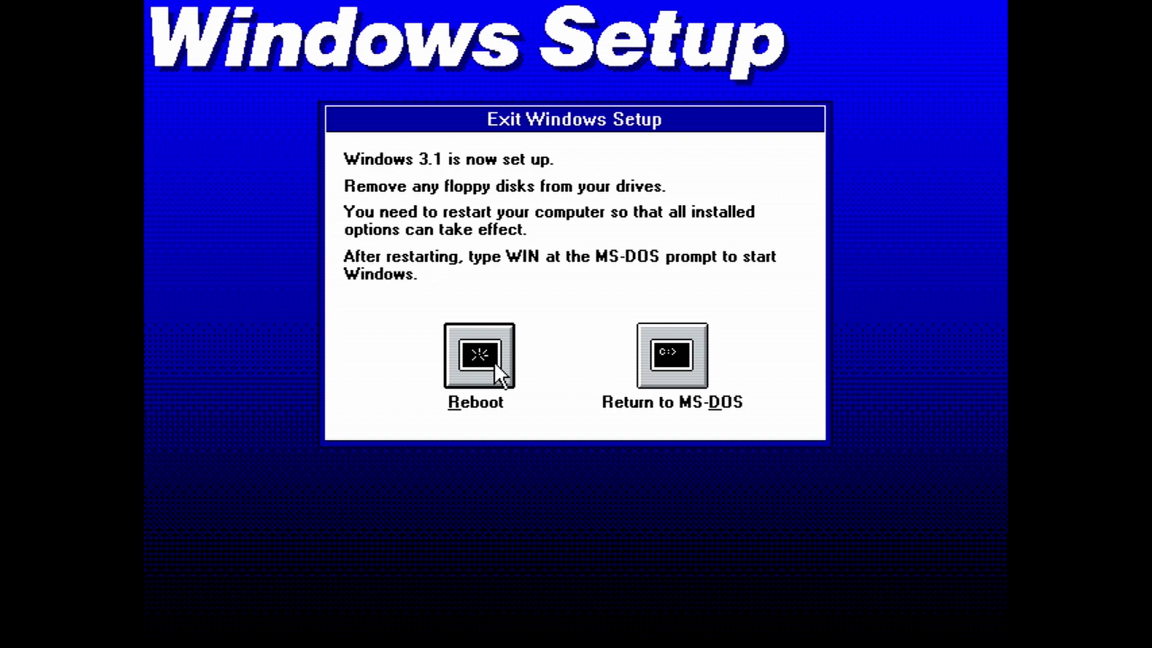
Step: Eject the setup disk image from floppy drive A in the emulator menu
{"action": "key", "text": "F12"}
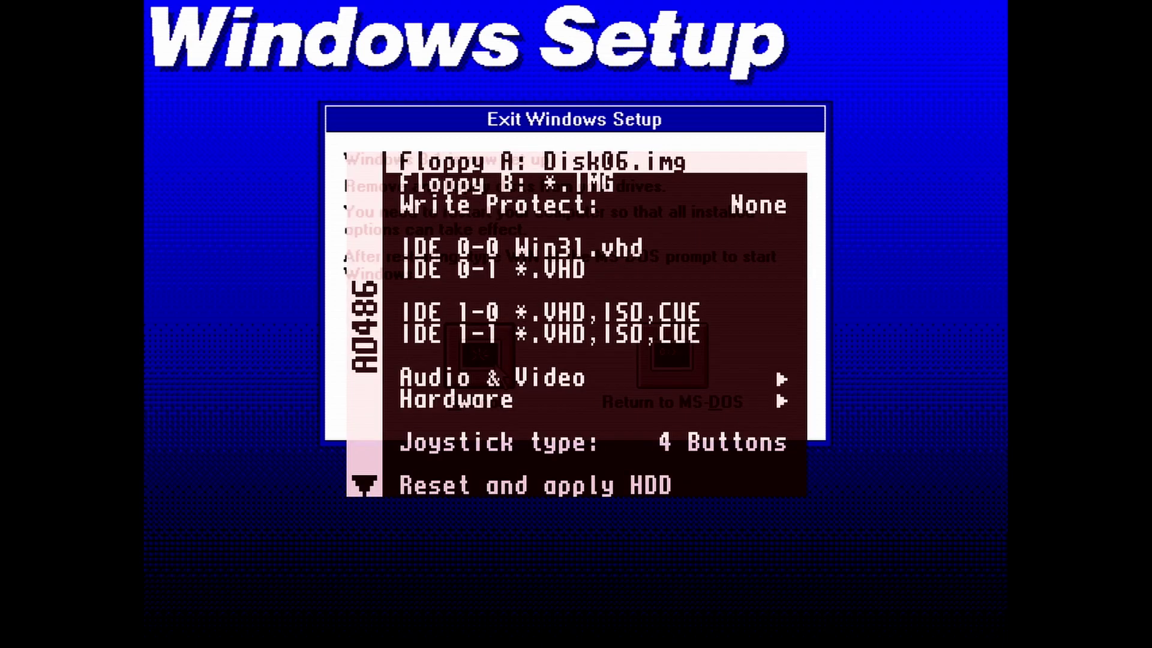
{"action": "key", "text": "Return"}
{"action": "key", "text": "BackSpace"}
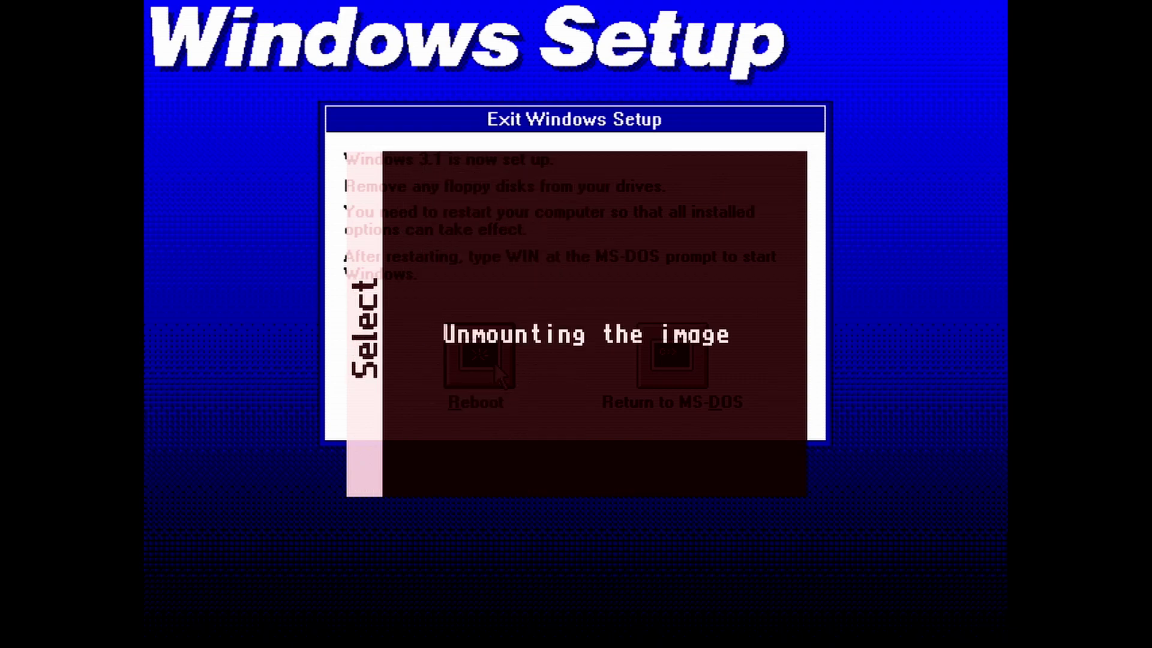
{"action": "key", "text": "F12"}
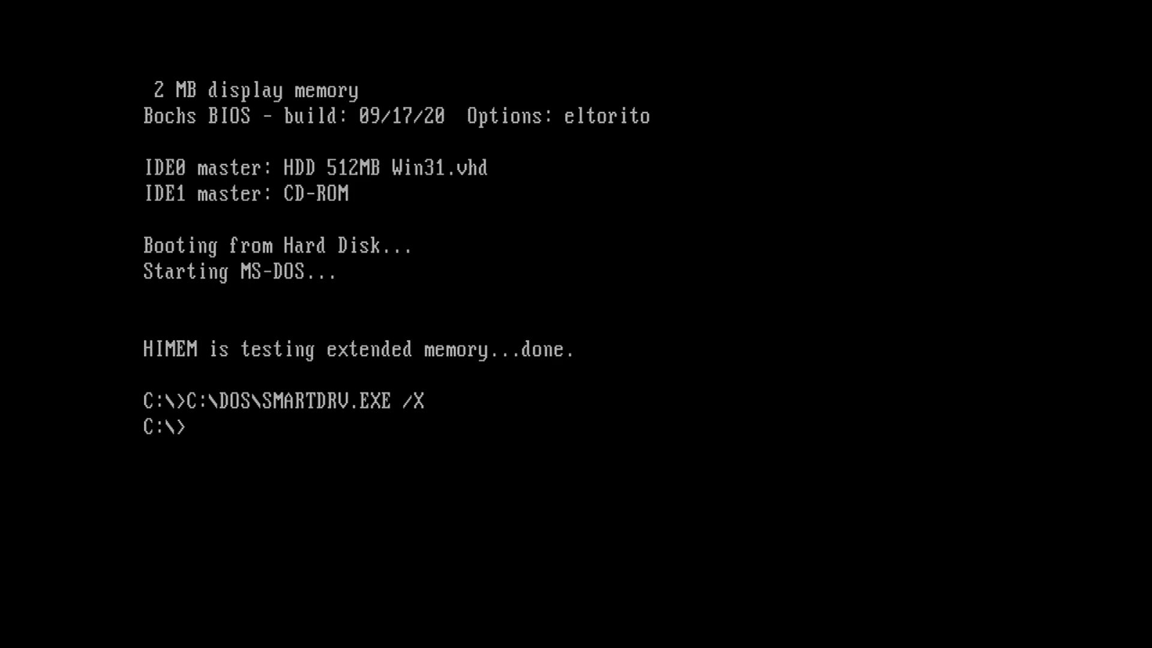
Step: Check in the Audio & Video settings that FM mode is OPL3
{"action": "key", "text": "F12"}
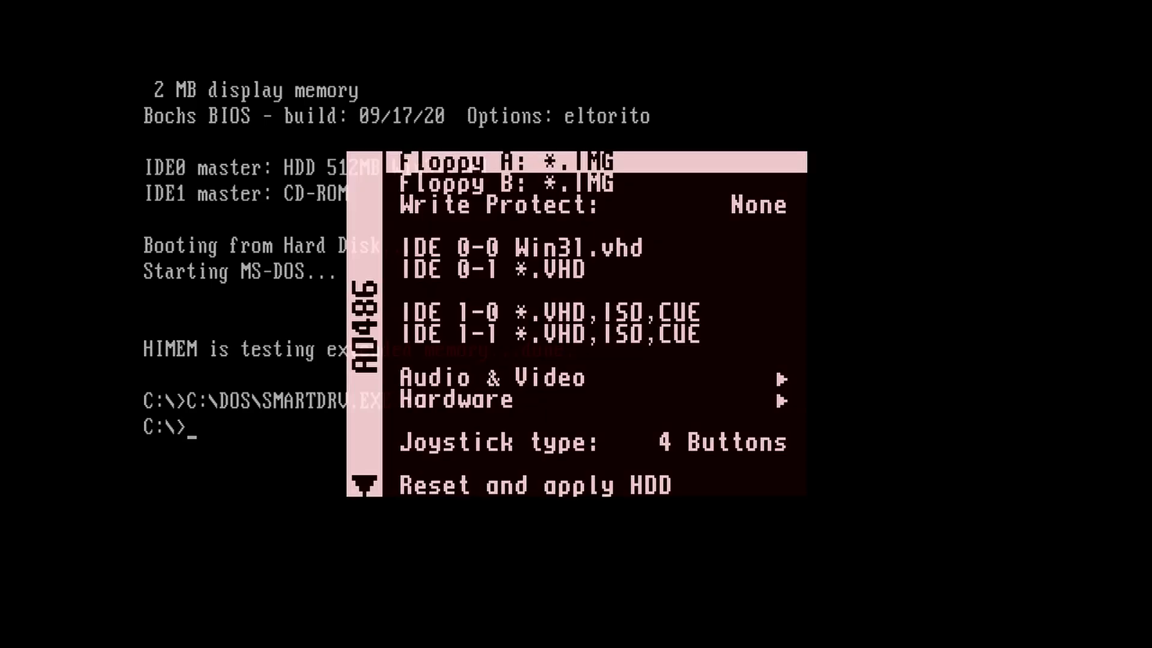
{"action": "key", "text": "Down"}
{"action": "key", "text": "Down"}
{"action": "key", "text": "Down"}
{"action": "key", "text": "Down"}
{"action": "key", "text": "Down"}
{"action": "key", "text": "Down"}
{"action": "key", "text": "Down"}
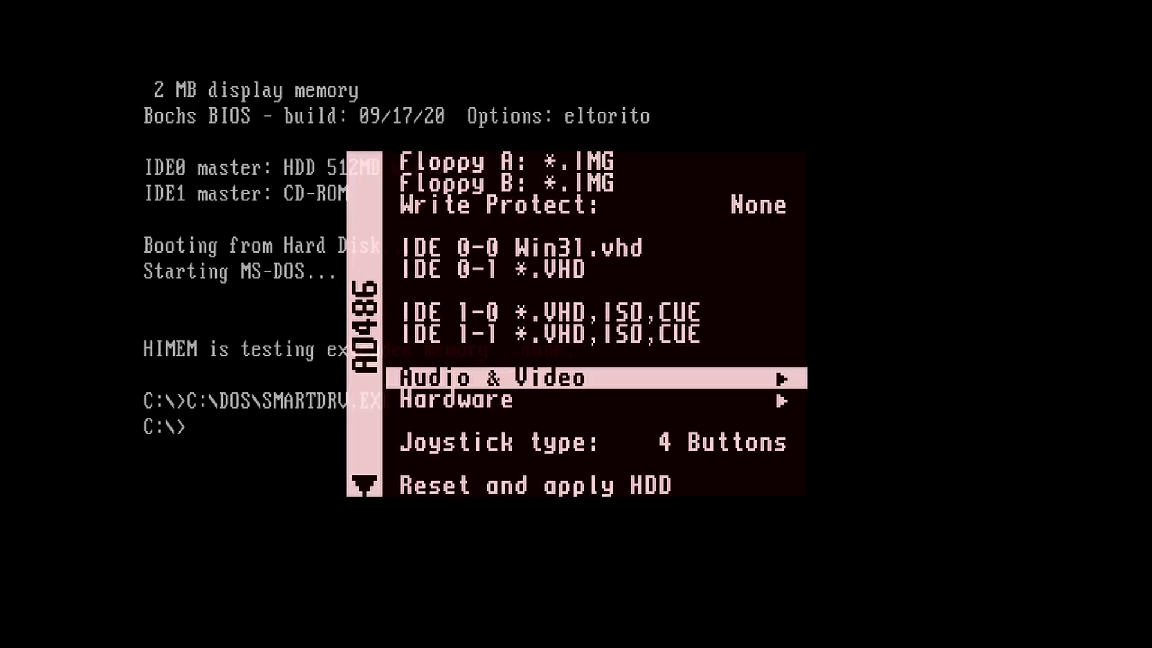
{"action": "key", "text": "Return"}
{"action": "key", "text": "Down"}
{"action": "key", "text": "Down"}
{"action": "key", "text": "Down"}
{"action": "key", "text": "Down"}
{"action": "key", "text": "Down"}
{"action": "key", "text": "Down"}
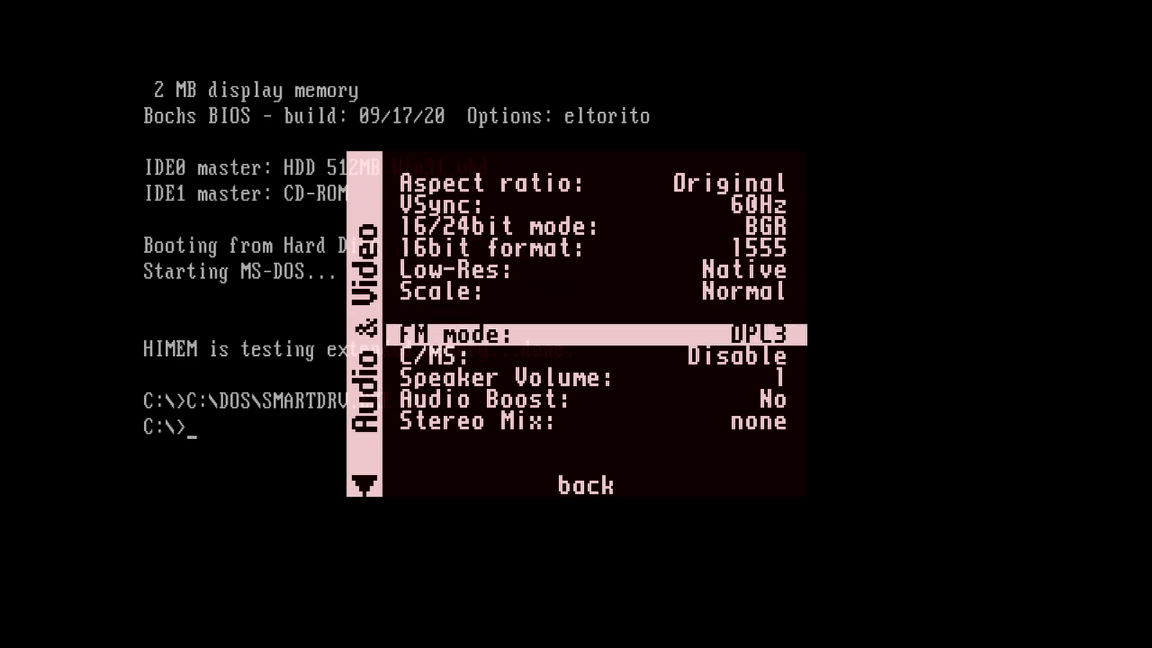
{"action": "key", "text": "Down"}
{"action": "key", "text": "Down"}
{"action": "key", "text": "Down"}
{"action": "key", "text": "Down"}
{"action": "key", "text": "Down"}
{"action": "key", "text": "Return"}
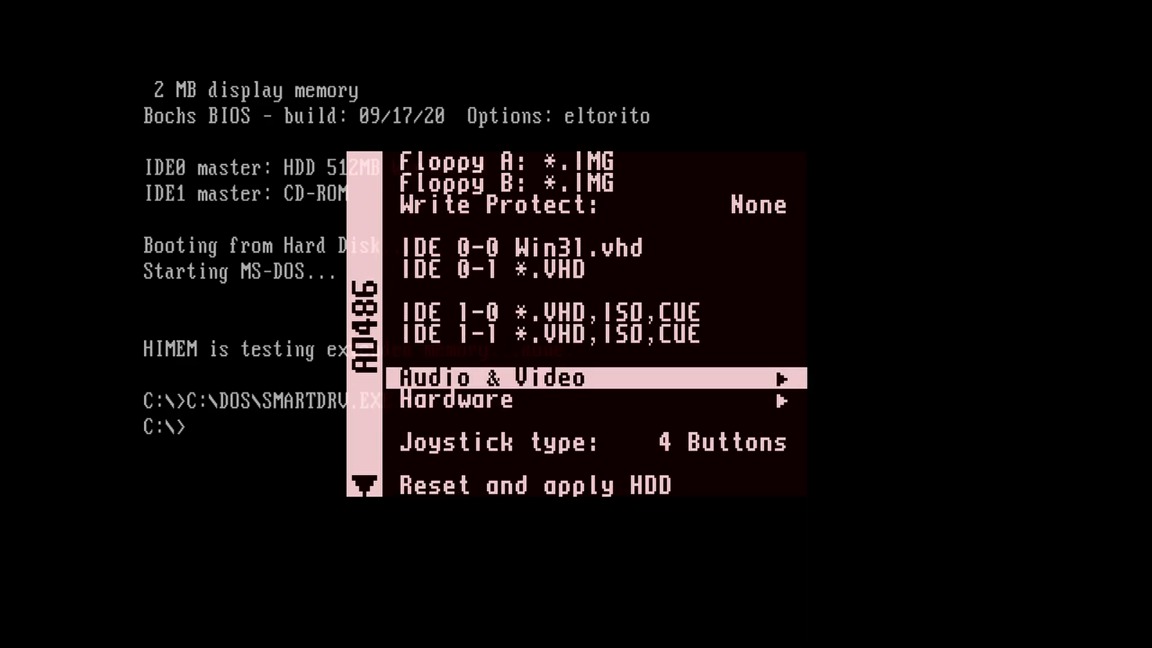
Step: Mount SB16_AD486.IMG from the floppy folder in floppy drive A
{"action": "key", "text": "Up"}
{"action": "key", "text": "Up"}
{"action": "key", "text": "Up"}
{"action": "key", "text": "Up"}
{"action": "key", "text": "Up"}
{"action": "key", "text": "Up"}
{"action": "key", "text": "Up"}
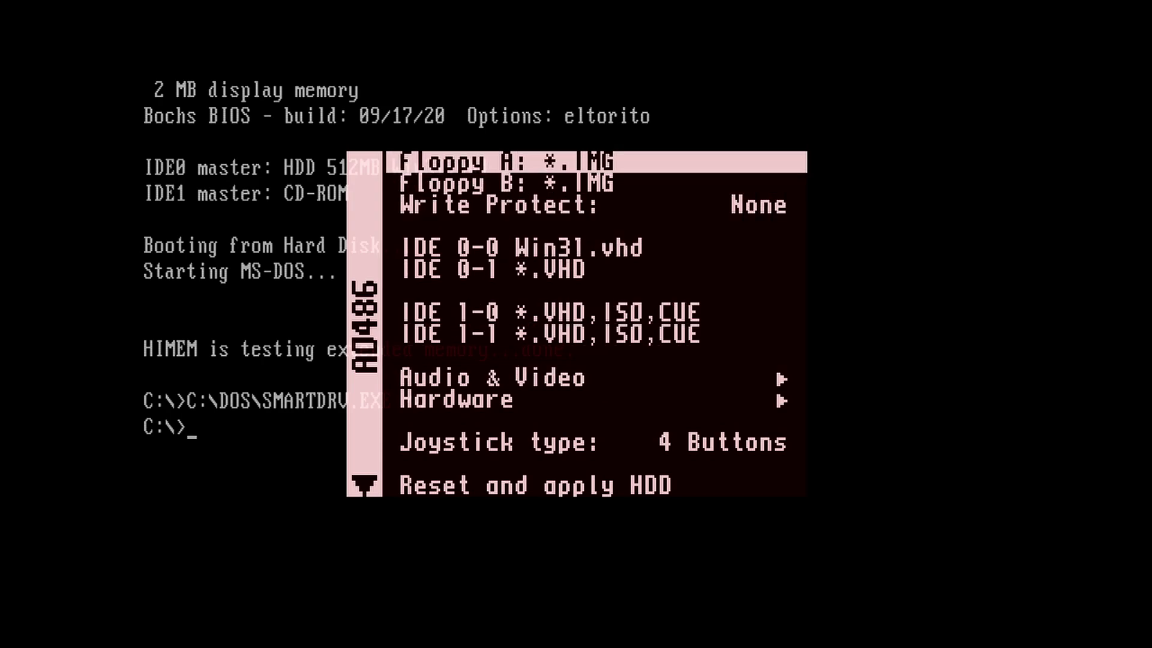
{"action": "key", "text": "Return"}
{"action": "key", "text": "Down"}
{"action": "key", "text": "Down"}
{"action": "key", "text": "Return"}
{"action": "key", "text": "Down"}
{"action": "key", "text": "Down"}
{"action": "key", "text": "Down"}
{"action": "key", "text": "Down"}
{"action": "key", "text": "Down"}
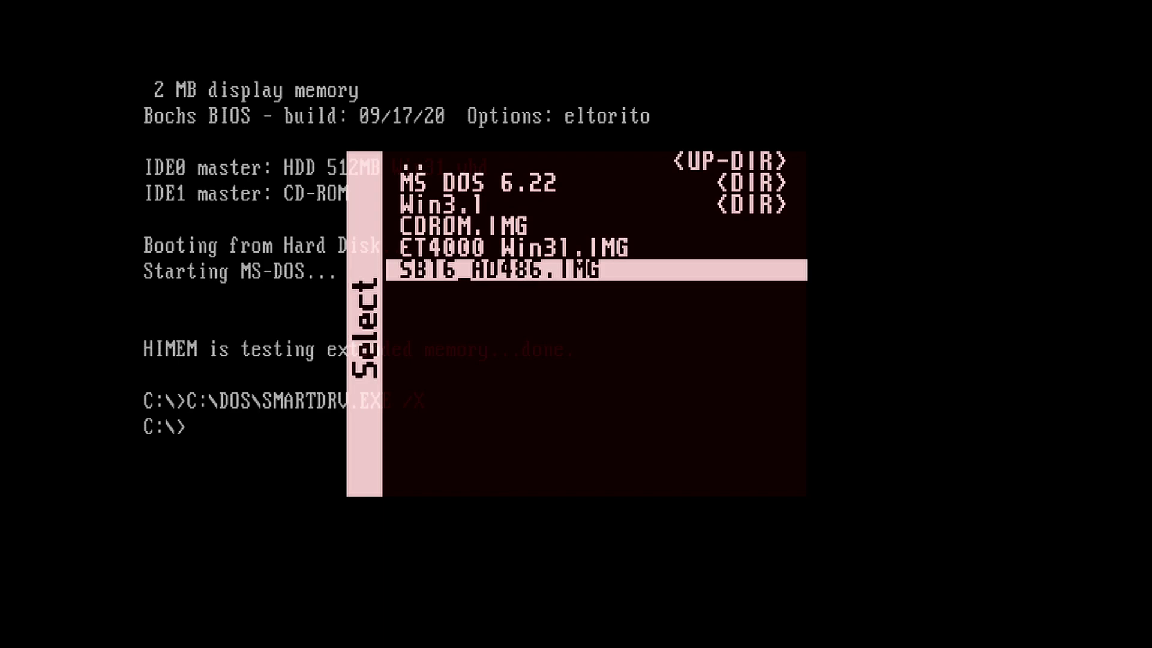
{"action": "key", "text": "Return"}
{"action": "key", "text": "F12"}
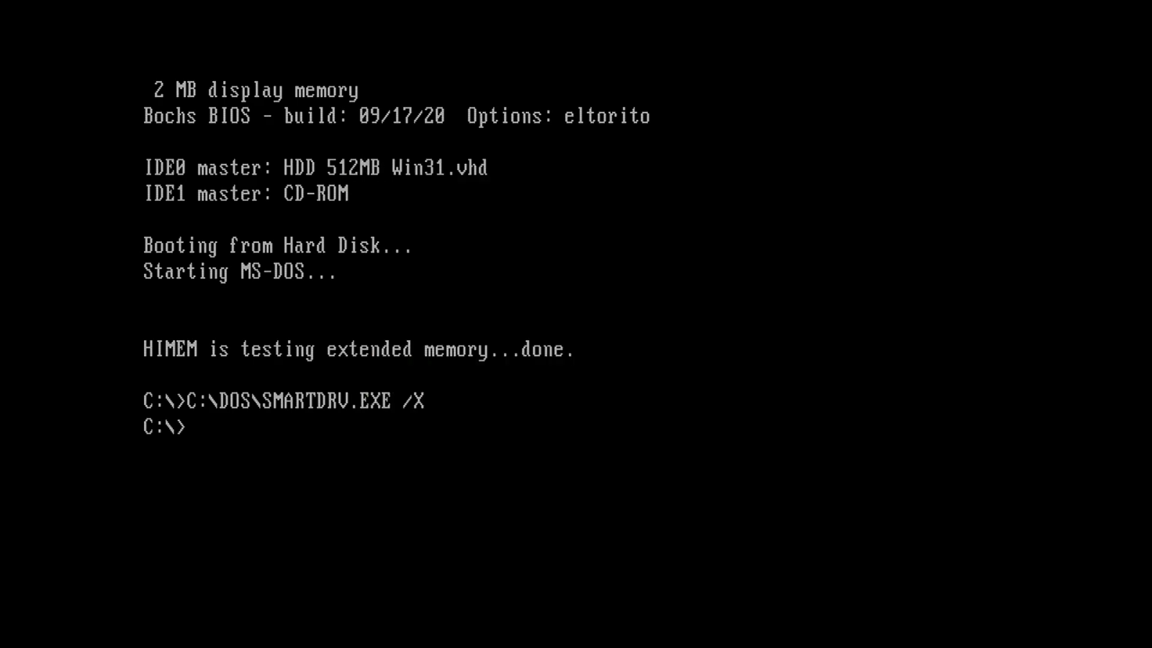
Step: Switch to drive A, list its files with dir, and run install
{"action": "type", "text": "a:"}
{"action": "key", "text": "Return"}
{"action": "type", "text": "dir"}
{"action": "key", "text": "Return"}
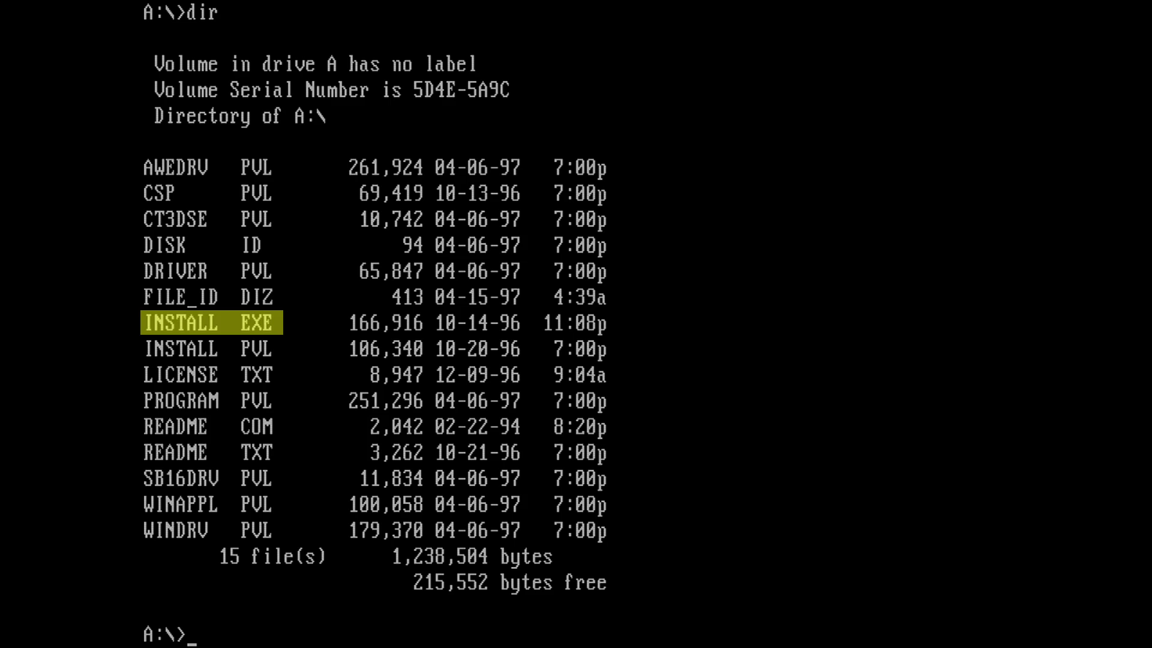
{"action": "type", "text": "install"}
{"action": "key", "text": "Return"}
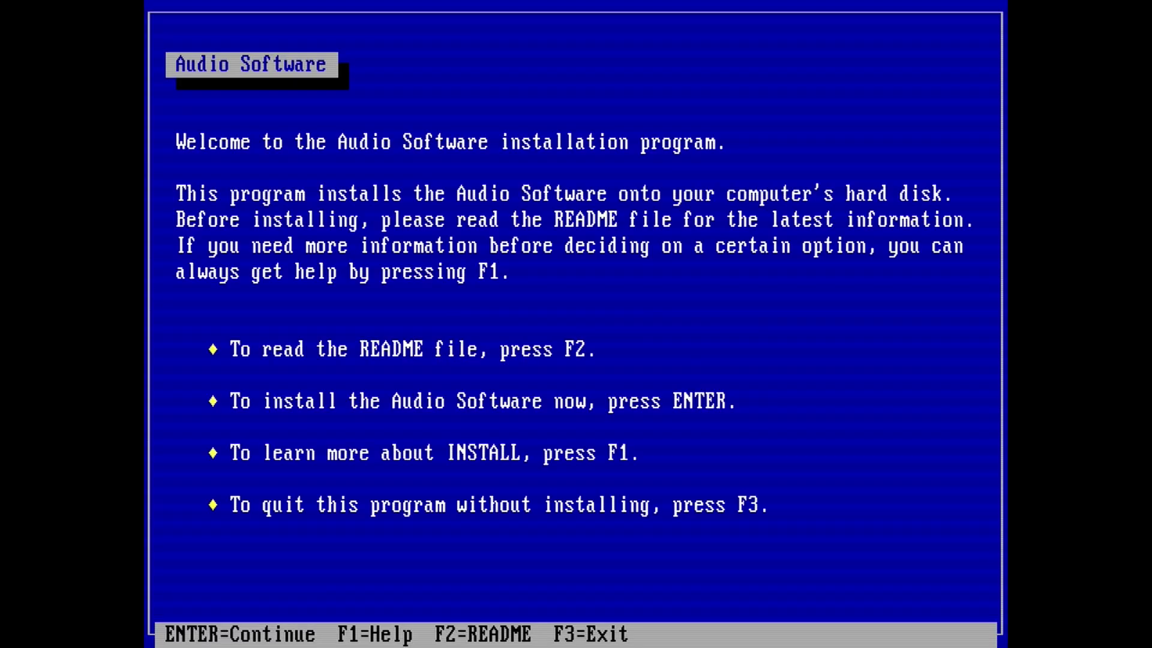
Step: Accept default paths and card settings (220, IRQ 5, DMA 1/5), backing up MIDIMAP.CFG
{"action": "key", "text": "Return"}
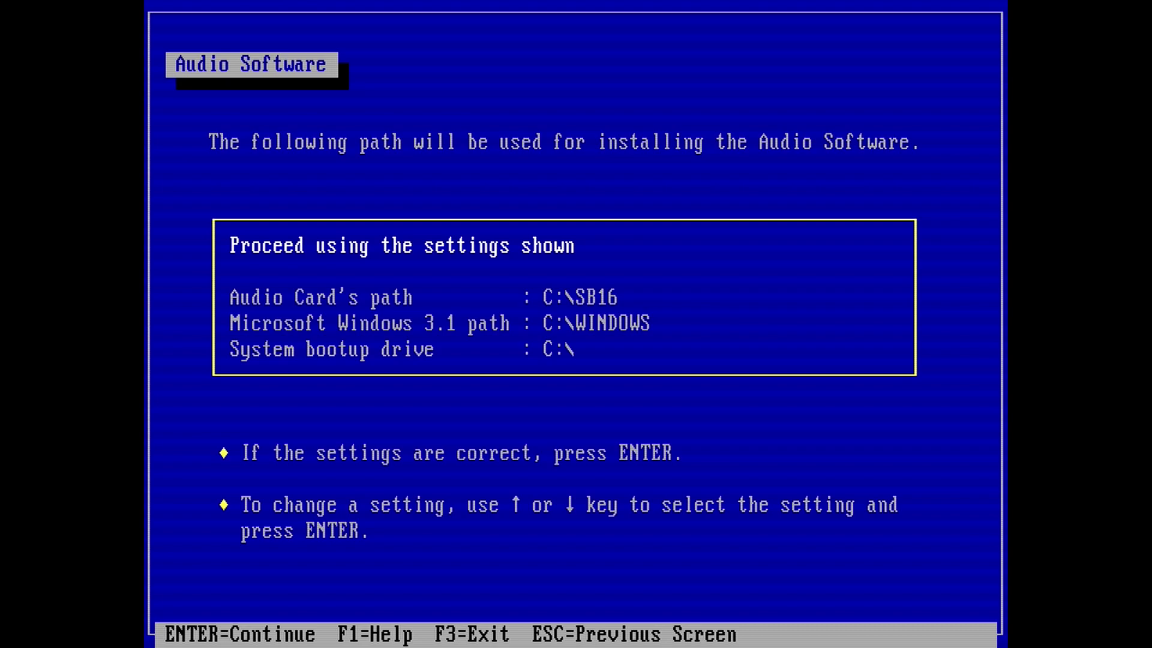
{"action": "key", "text": "Return"}
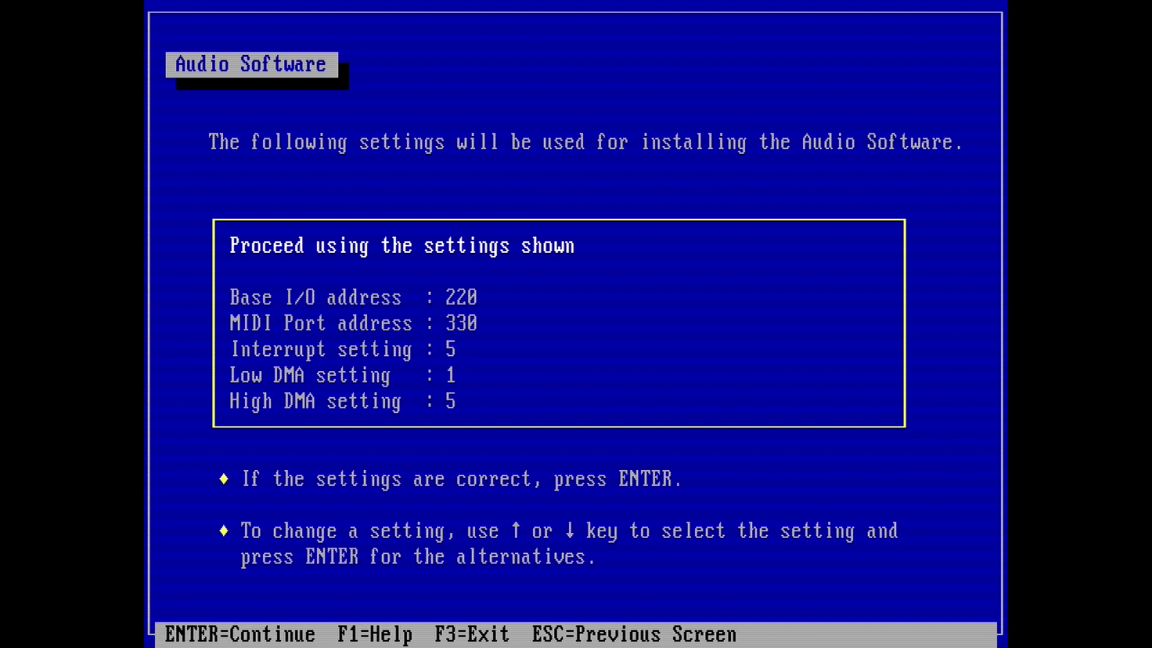
{"action": "key", "text": "Return"}
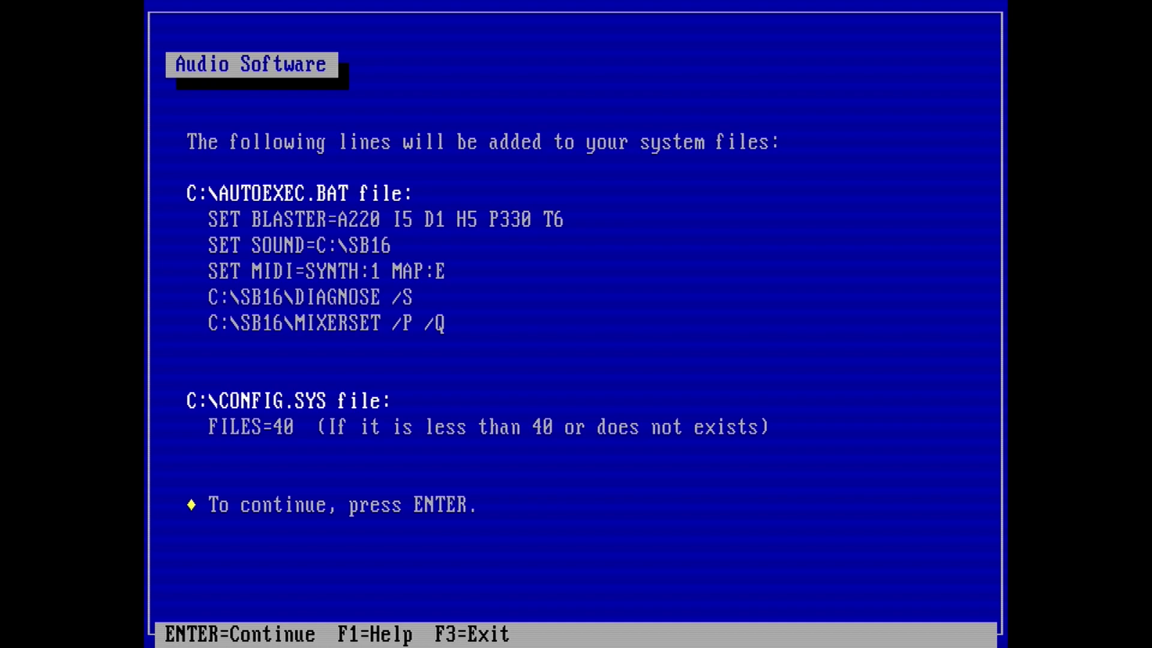
{"action": "key", "text": "Return"}
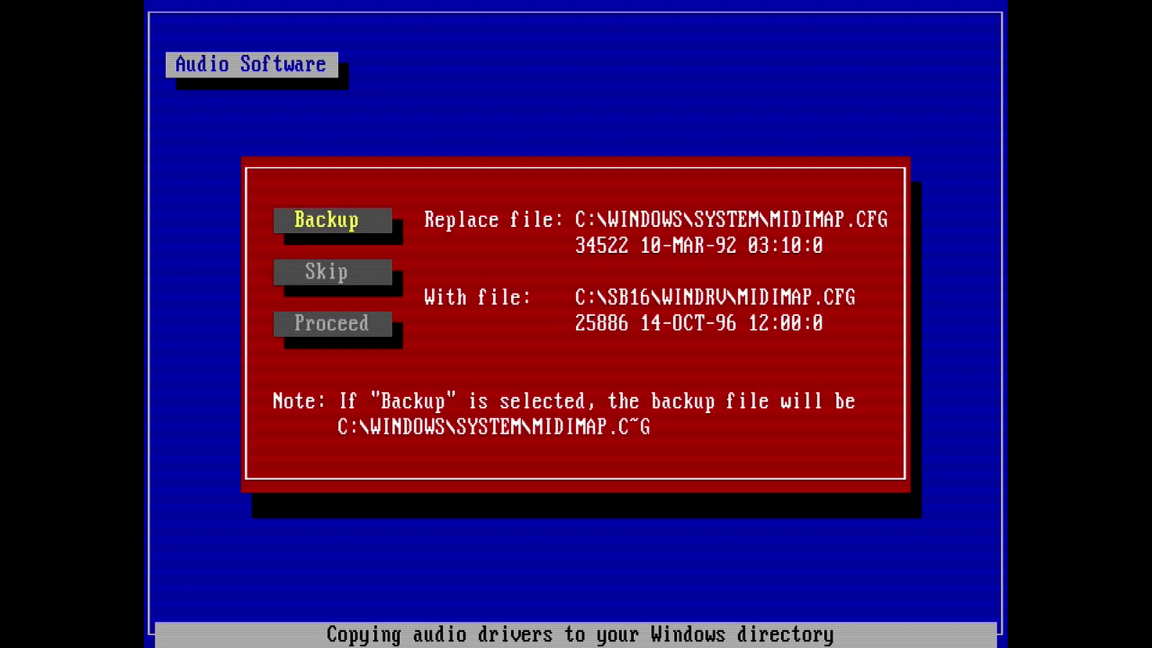
{"action": "key", "text": "Return"}
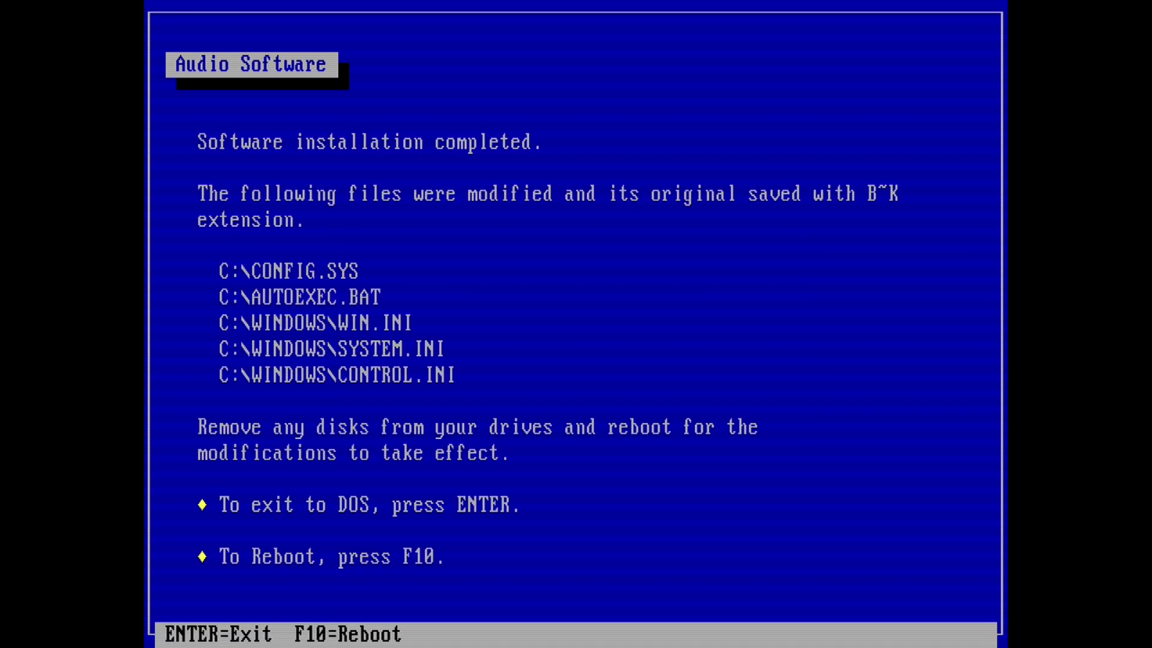
Step: Eject the SB16 driver disk from floppy drive A in the emulator menu
{"action": "key", "text": "F12"}
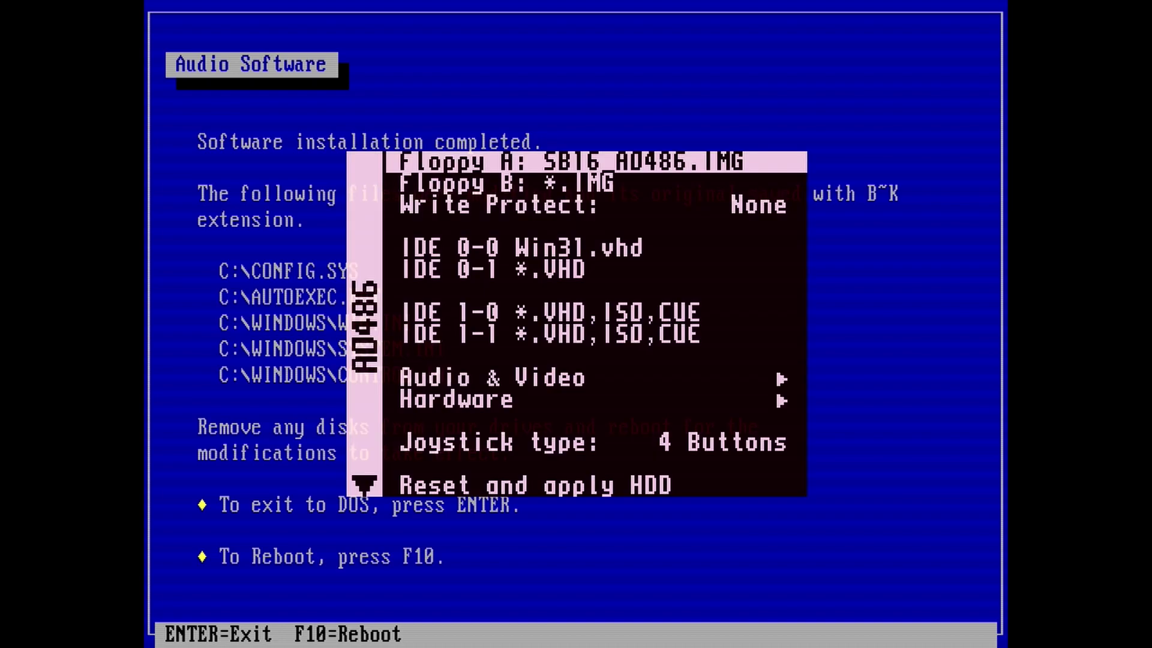
{"action": "key", "text": "Return"}
{"action": "key", "text": "BackSpace"}
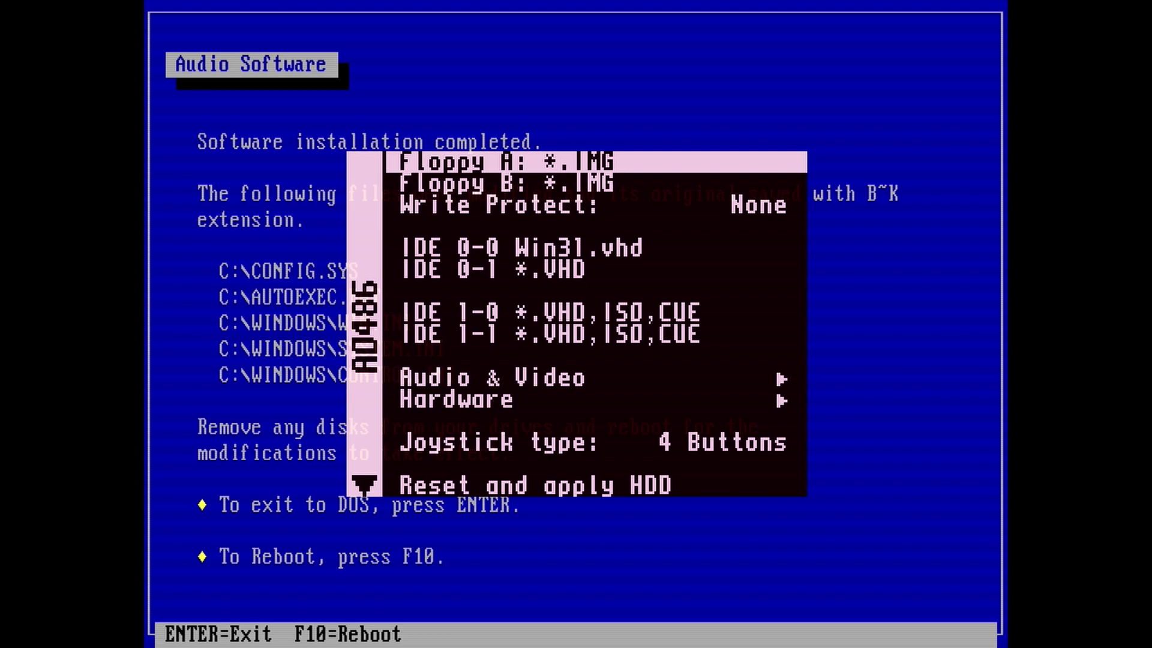
{"action": "key", "text": "F12"}
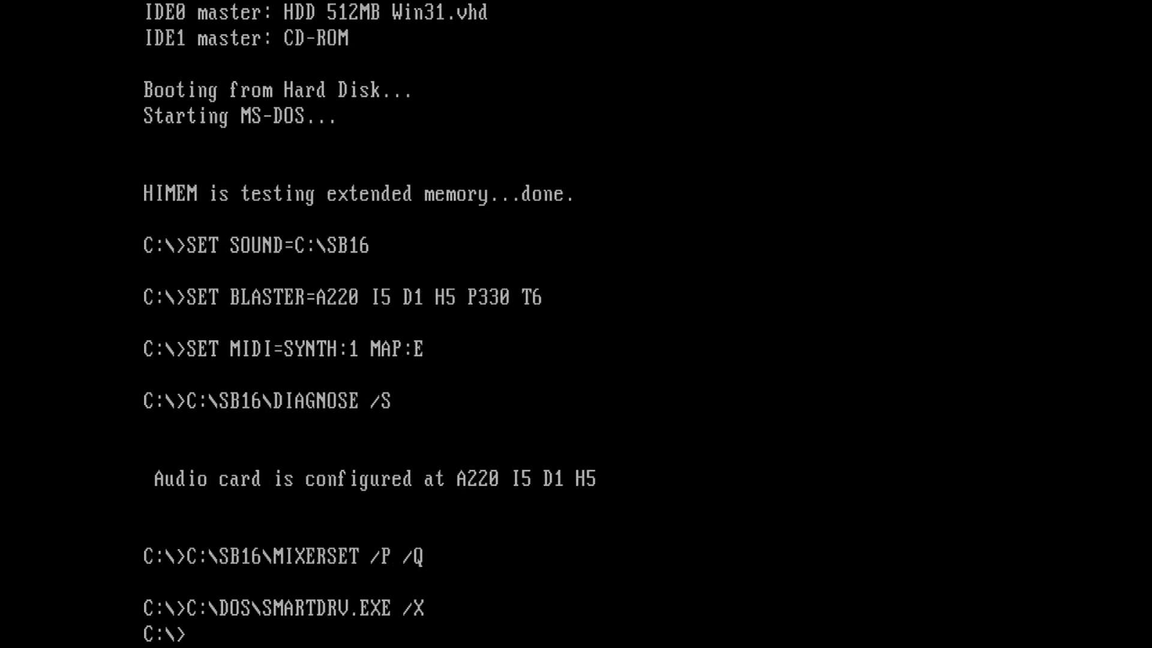
Step: Run win at the C:\> prompt to launch Windows 3.1
{"action": "type", "text": "win"}
{"action": "key", "text": "Return"}
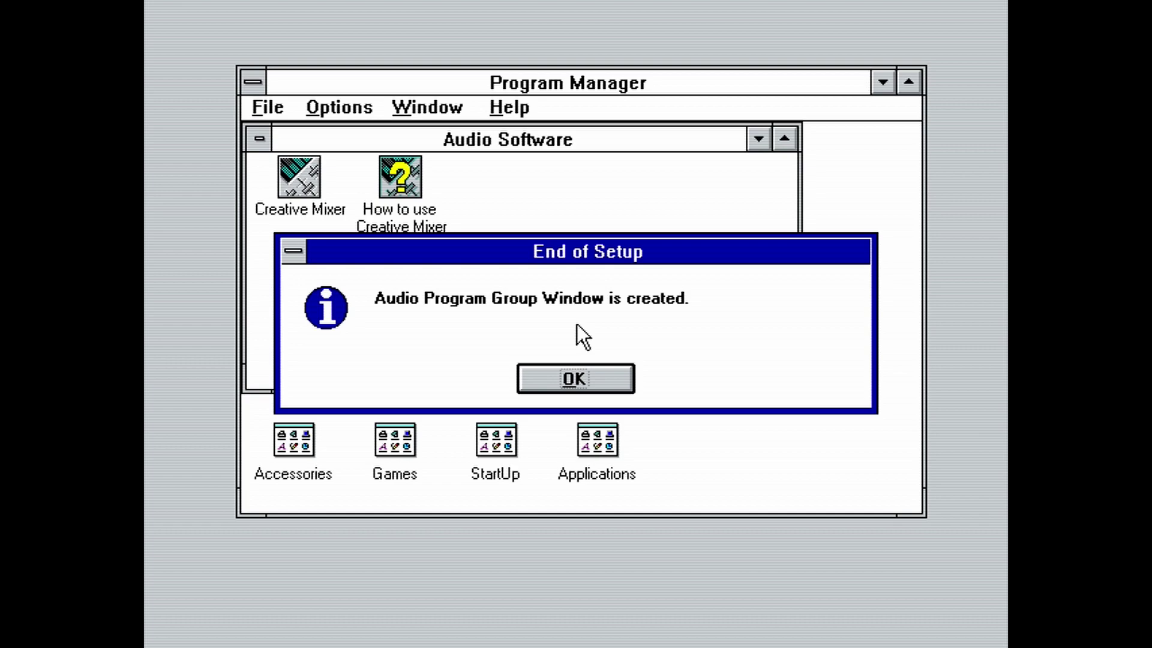
Step: Dismiss the message, minimize the Audio Software and Main groups, and launch Media Player from Accessories
{"action": "left_click", "coordinate": [578, 371]}
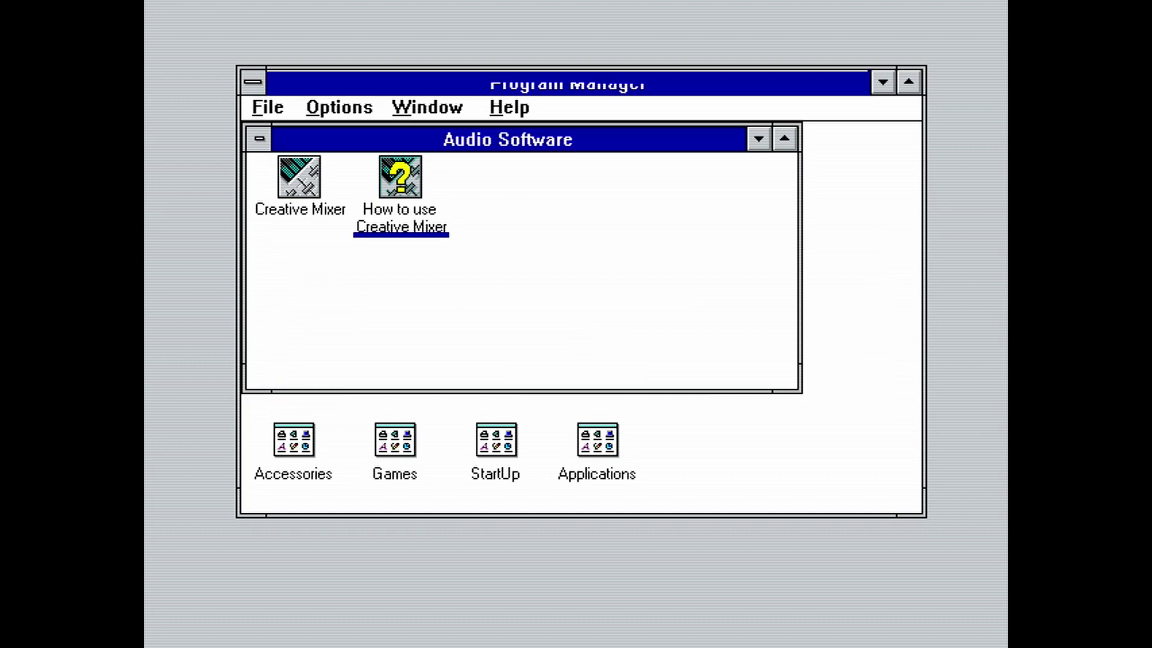
{"action": "double_click", "coordinate": [260, 141]}
{"action": "double_click", "coordinate": [264, 142]}
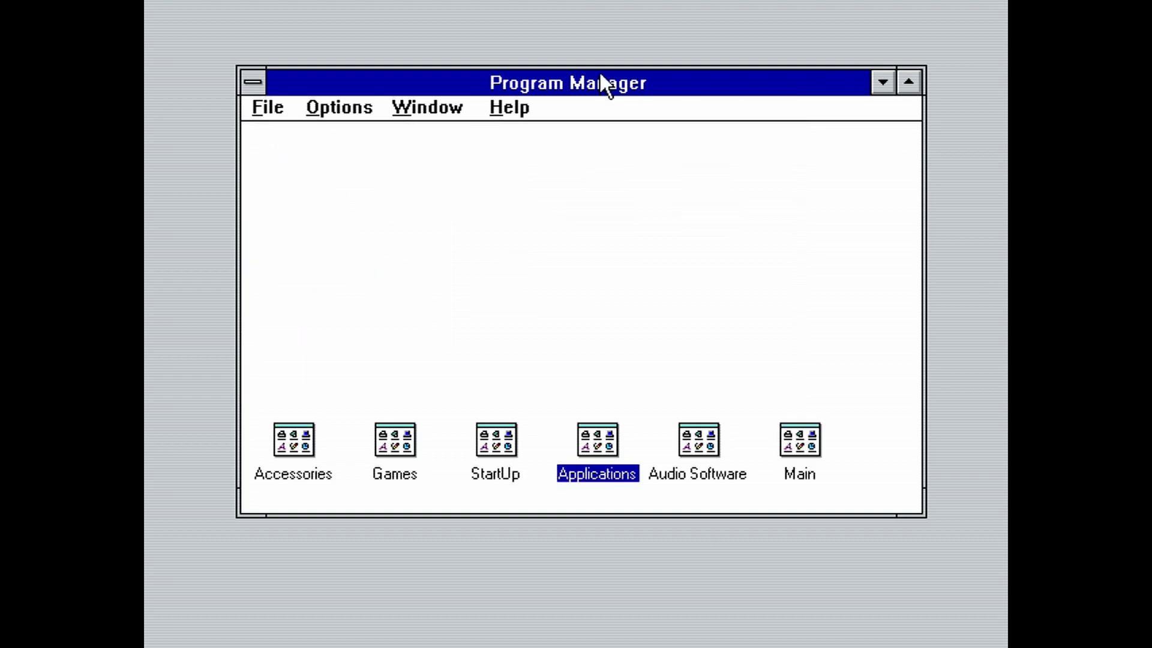
{"action": "double_click", "coordinate": [295, 454]}
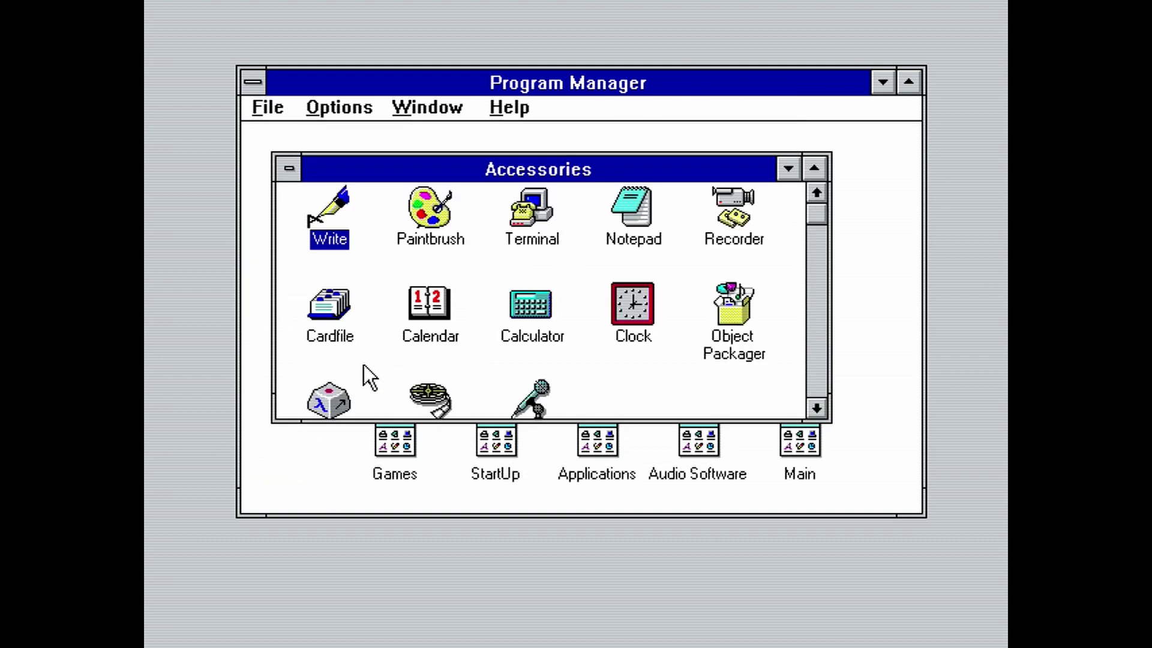
{"action": "left_click", "coordinate": [427, 394]}
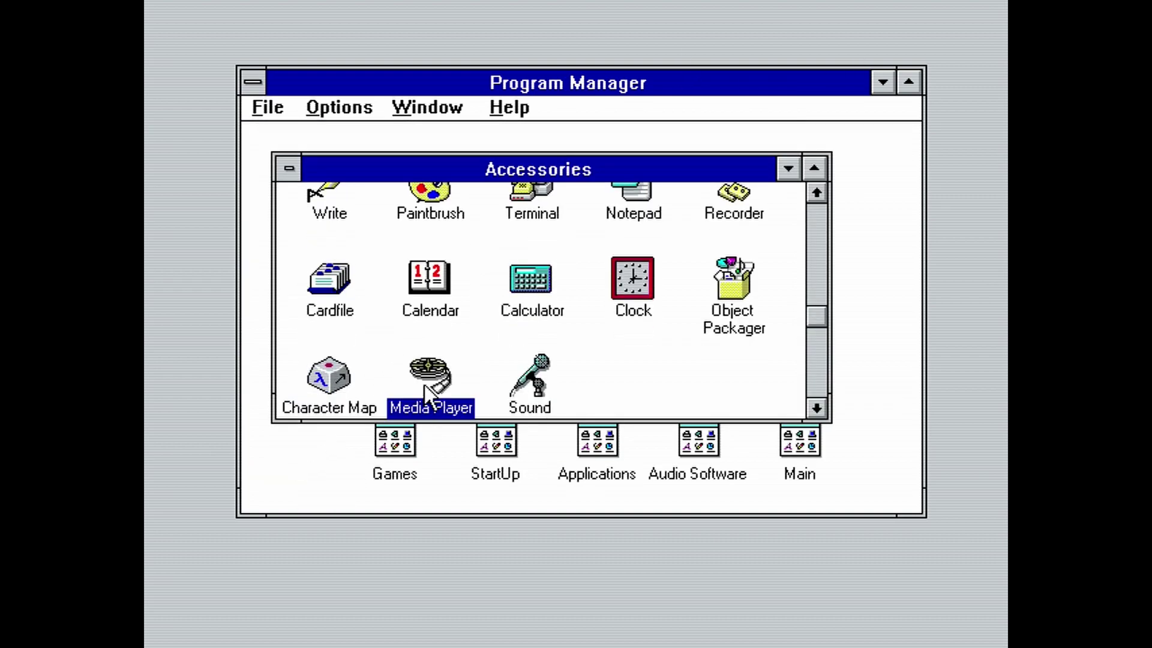
{"action": "double_click", "coordinate": [427, 396]}
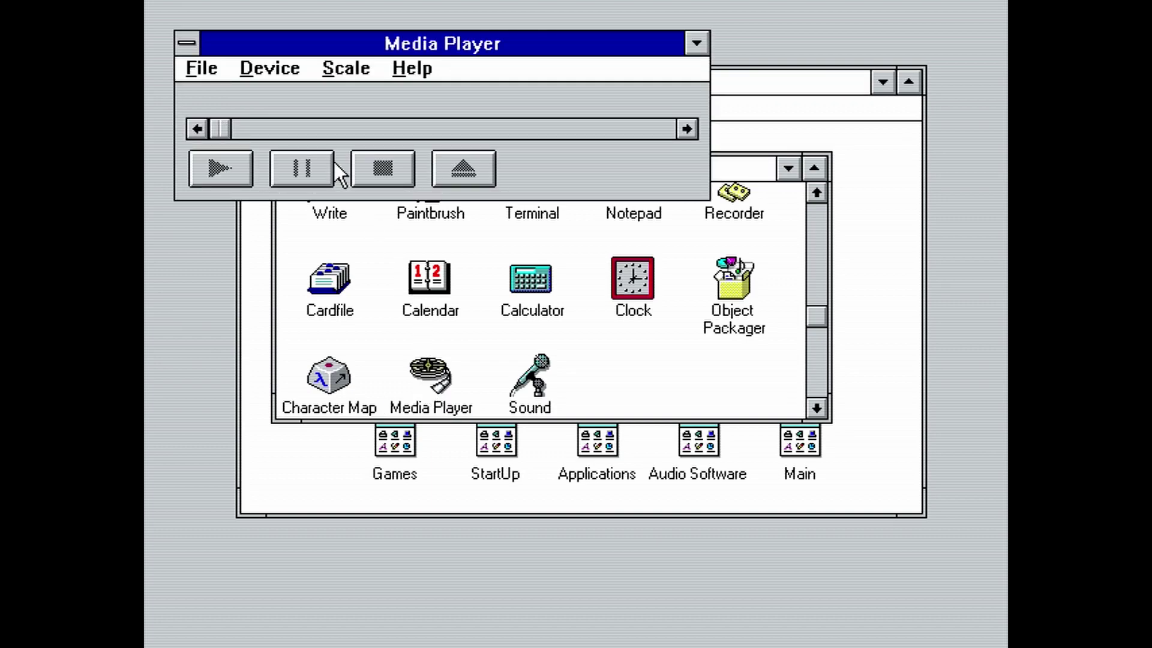
Step: Load chimes.wav in Media Player using the *.wav filter and play it
{"action": "left_click", "coordinate": [203, 70]}
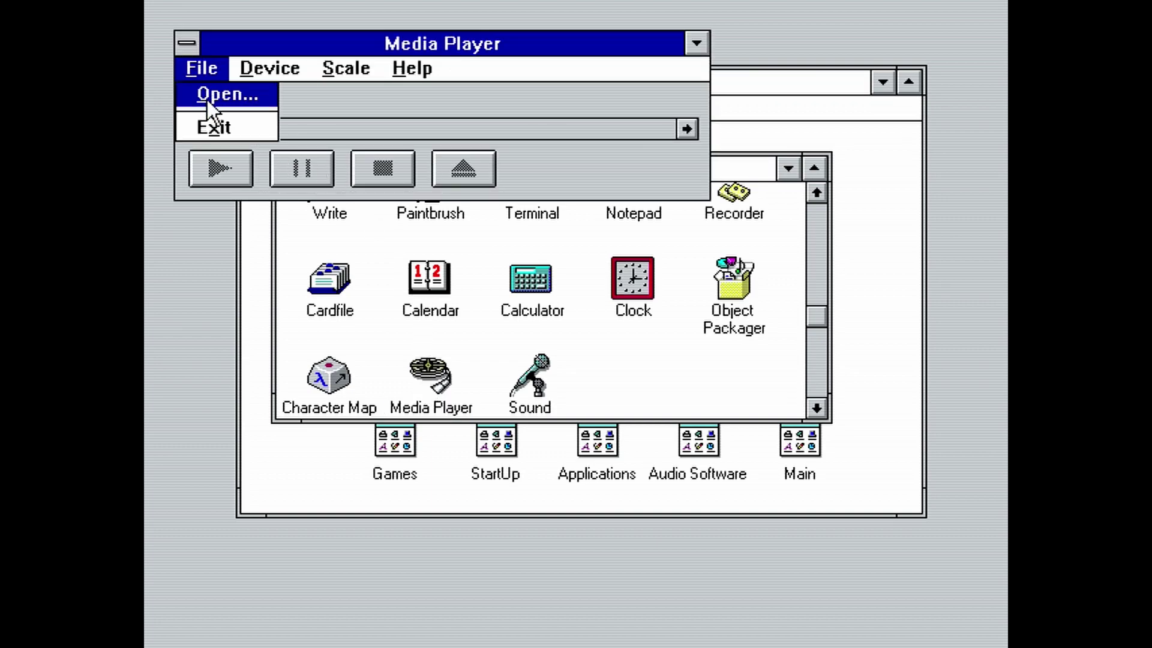
{"action": "left_click", "coordinate": [207, 95]}
{"action": "type", "text": "*."}
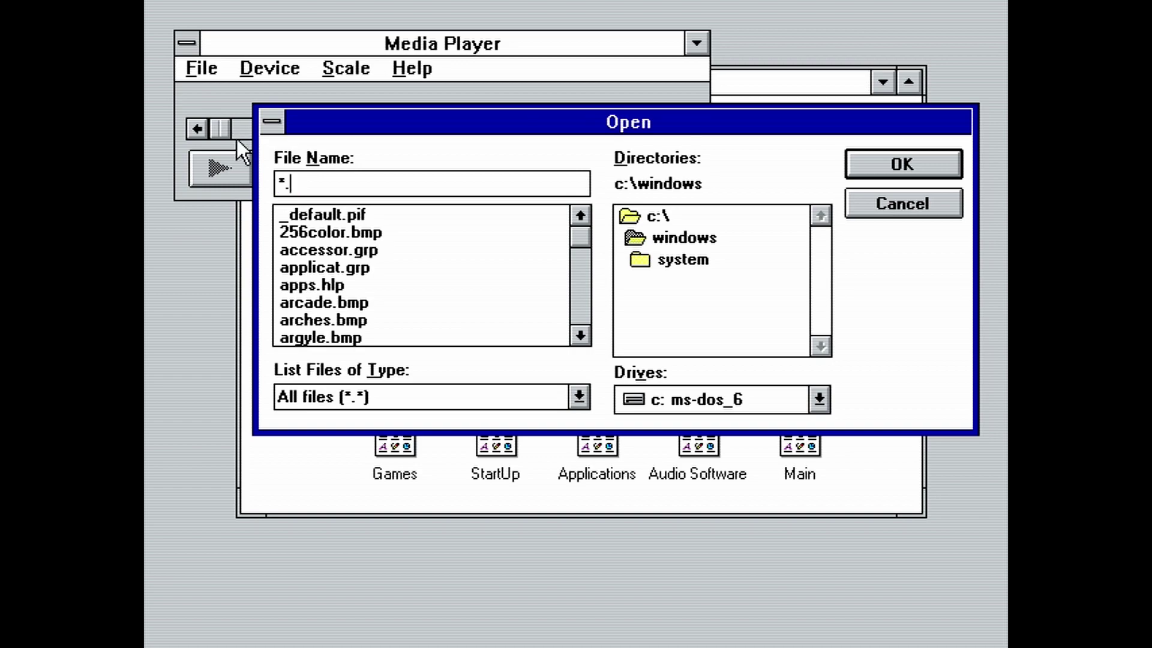
{"action": "type", "text": "wav"}
{"action": "key", "text": "Return"}
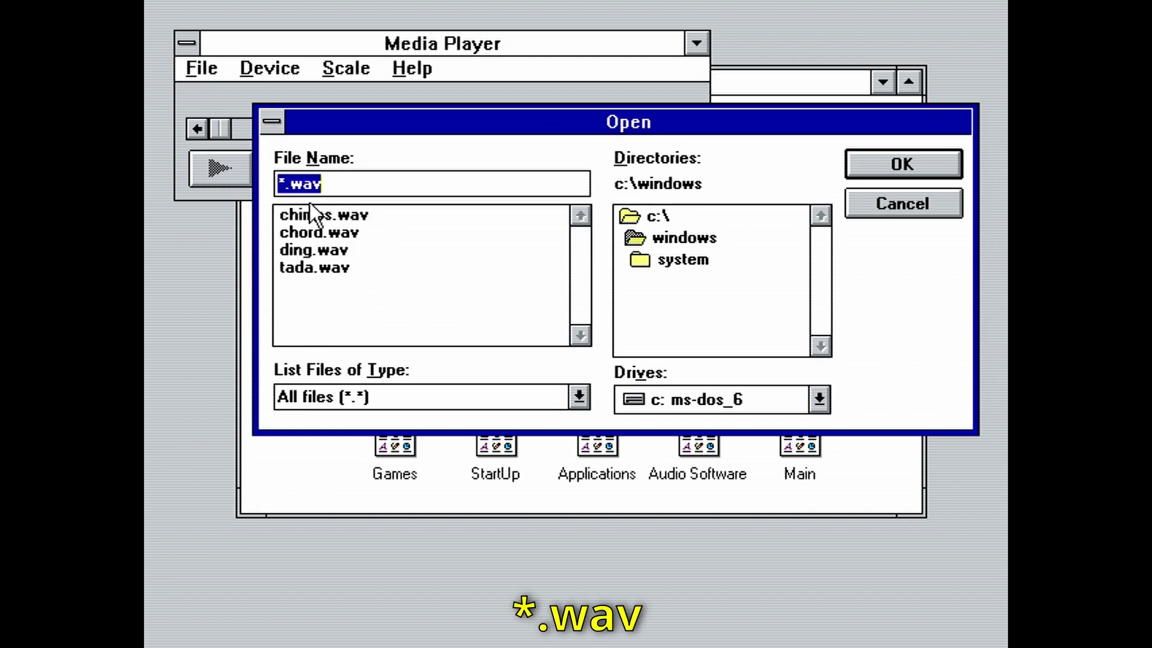
{"action": "double_click", "coordinate": [362, 217]}
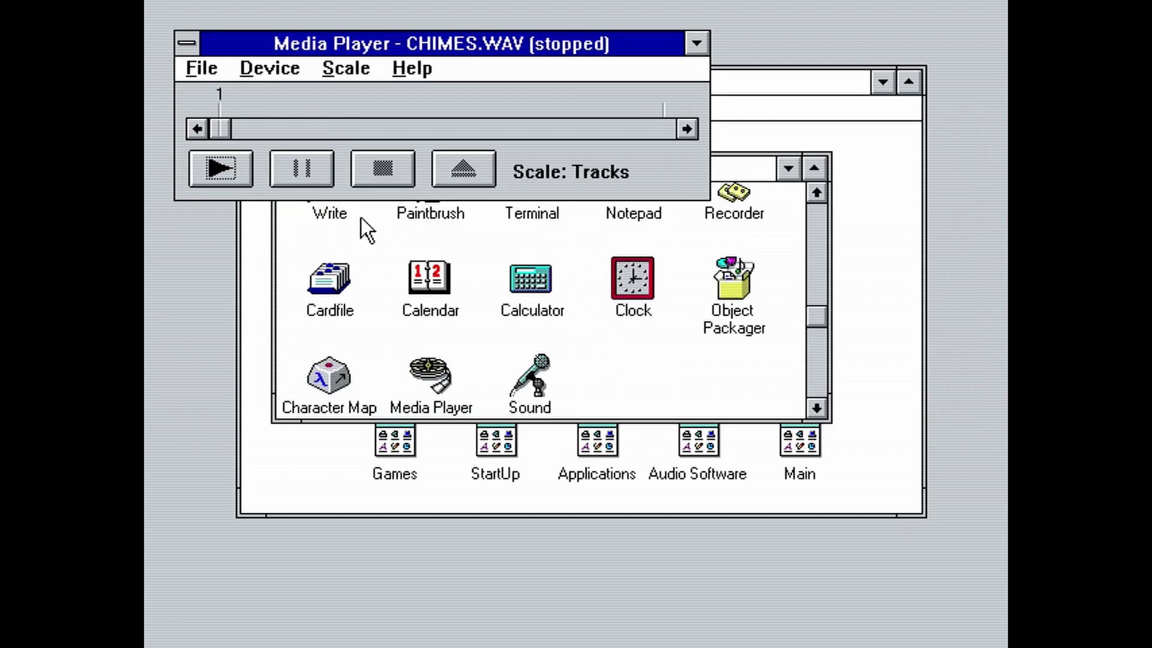
{"action": "left_click", "coordinate": [240, 179]}
Step: Try opening canyon.mid with the *.mid filter and dismiss the playback error
{"action": "left_click", "coordinate": [201, 69]}
{"action": "left_click", "coordinate": [217, 92]}
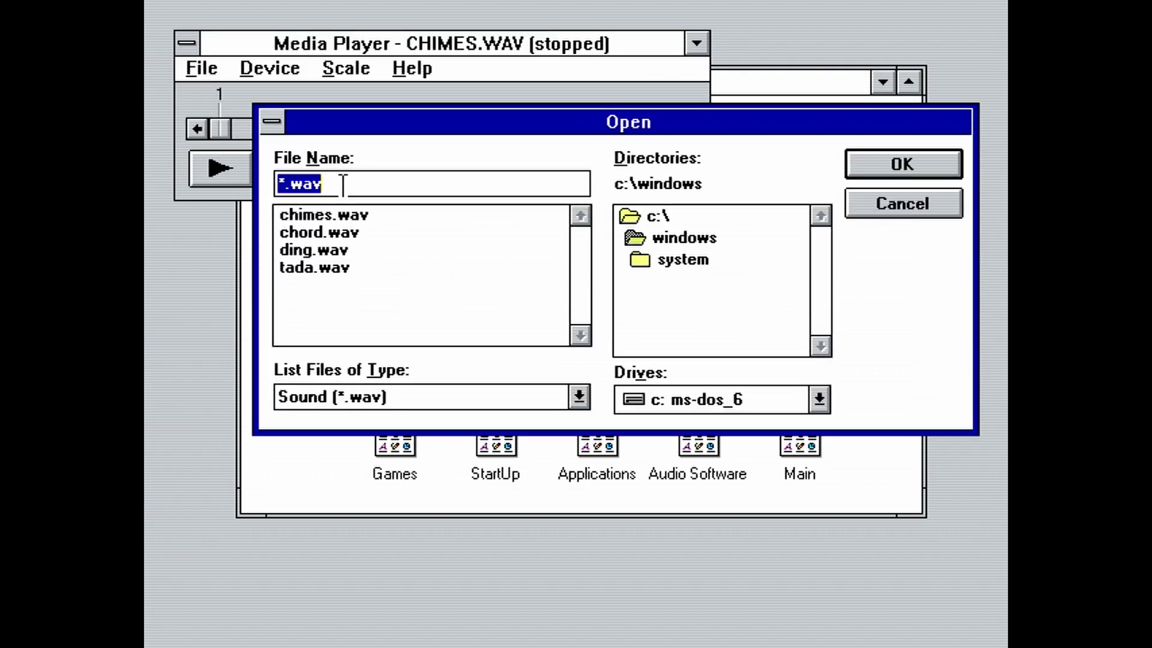
{"action": "type", "text": "*.mid"}
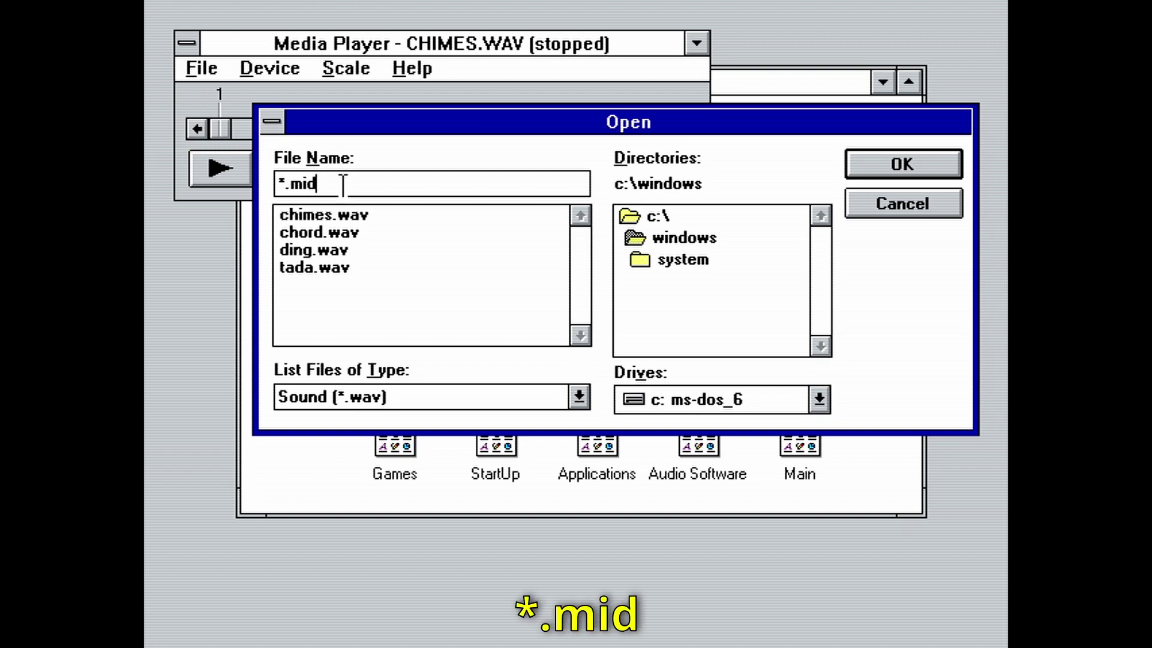
{"action": "key", "text": "Return"}
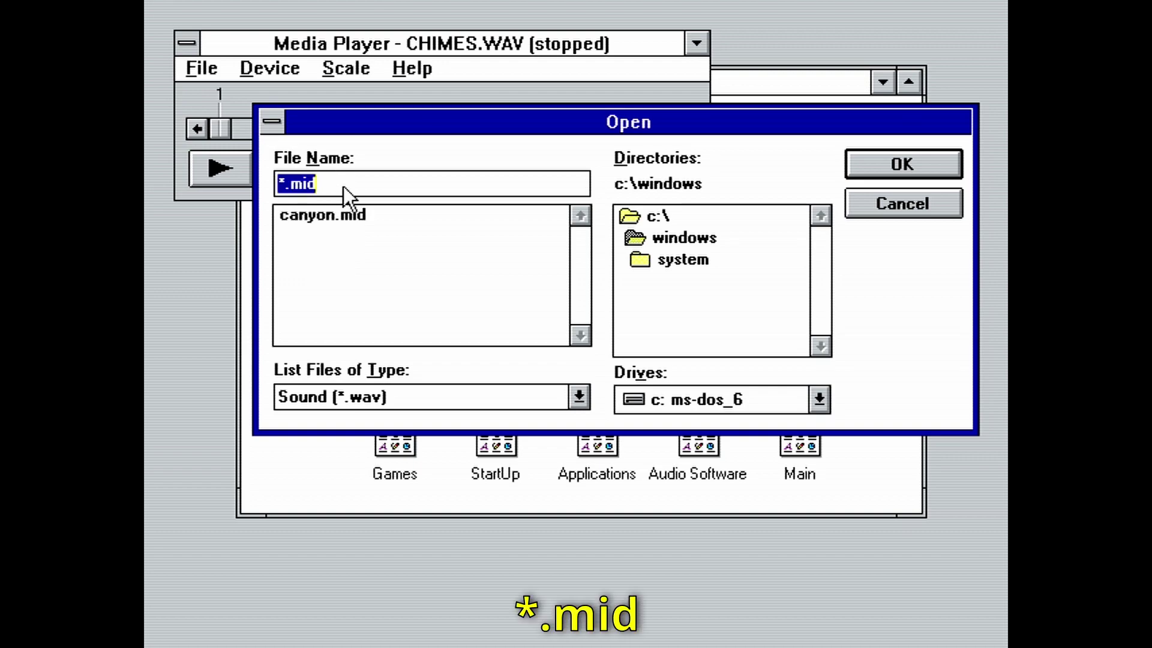
{"action": "double_click", "coordinate": [312, 218]}
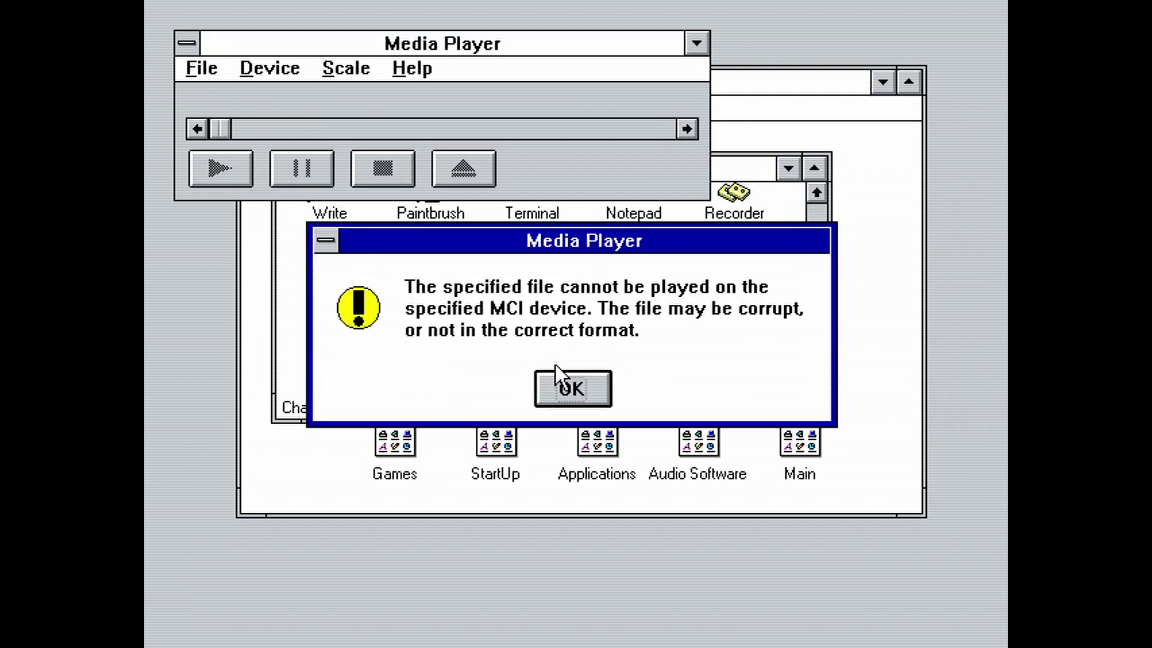
{"action": "left_click", "coordinate": [581, 390]}
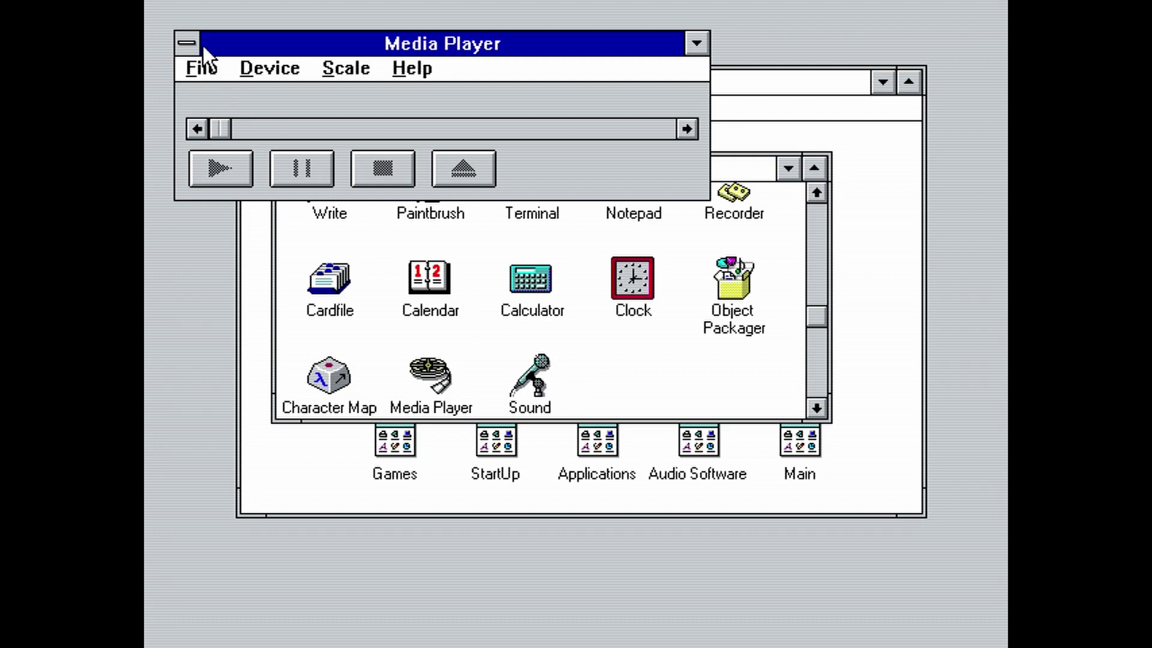
Step: Reopen canyon.mid through the *.mid-filtered Open dialog so it loads in Media Player
{"action": "left_click", "coordinate": [203, 69]}
{"action": "left_click", "coordinate": [211, 96]}
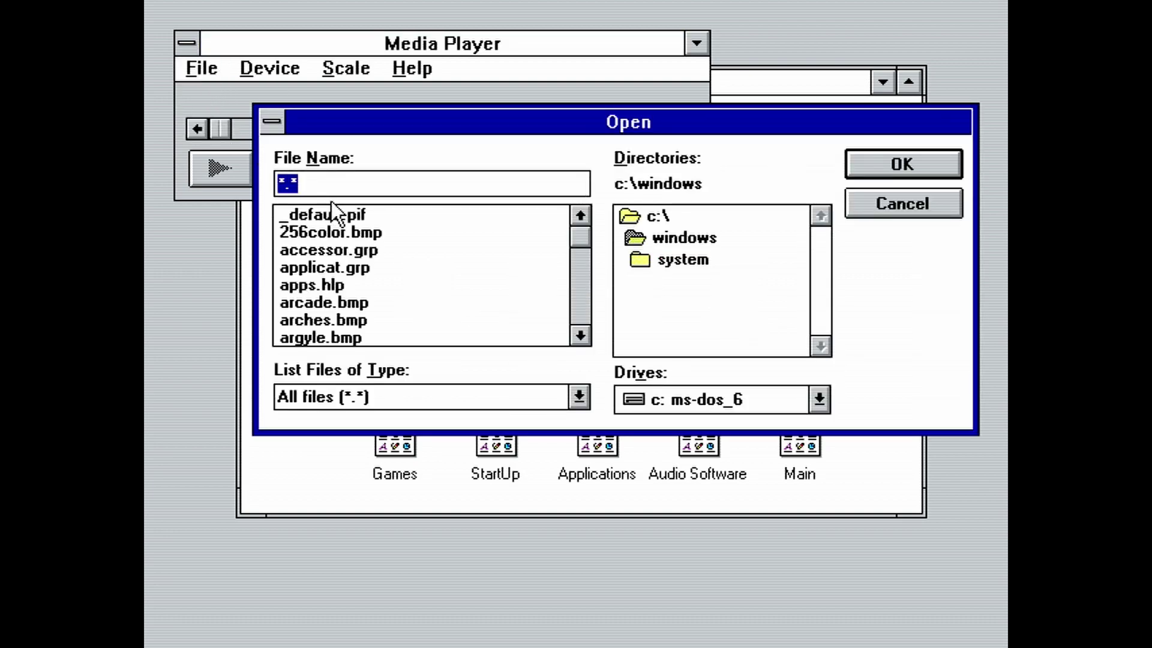
{"action": "type", "text": "*.mid"}
{"action": "key", "text": "Return"}
{"action": "left_click", "coordinate": [293, 214]}
{"action": "double_click", "coordinate": [292, 214]}
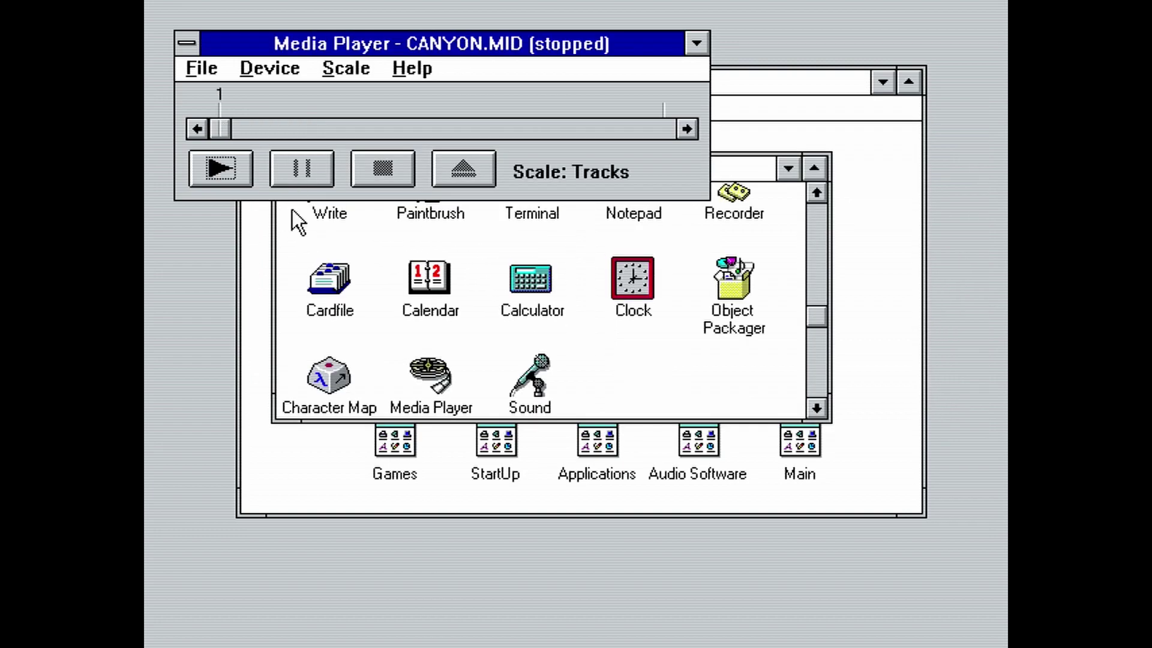
Step: Play CANYON.MID in Media Player and let it run until it stops
{"action": "left_click", "coordinate": [217, 171]}
Step: Exit Media Player, minimize Accessories, and launch Windows Setup from the Main group
{"action": "left_click", "coordinate": [200, 69]}
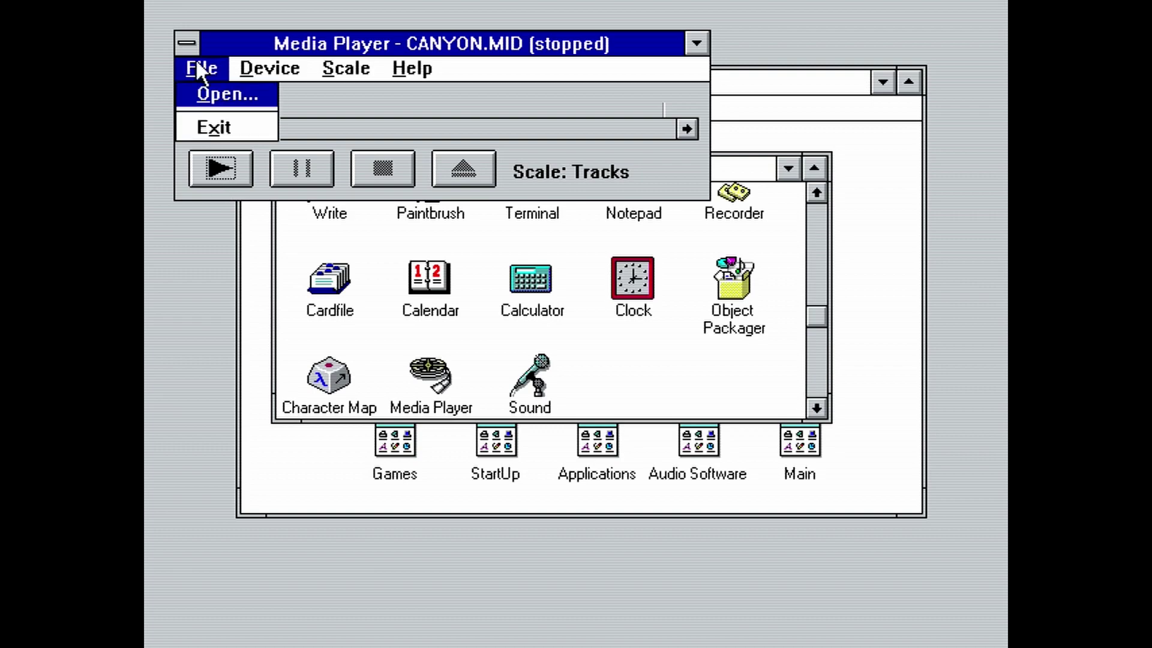
{"action": "left_click", "coordinate": [204, 118]}
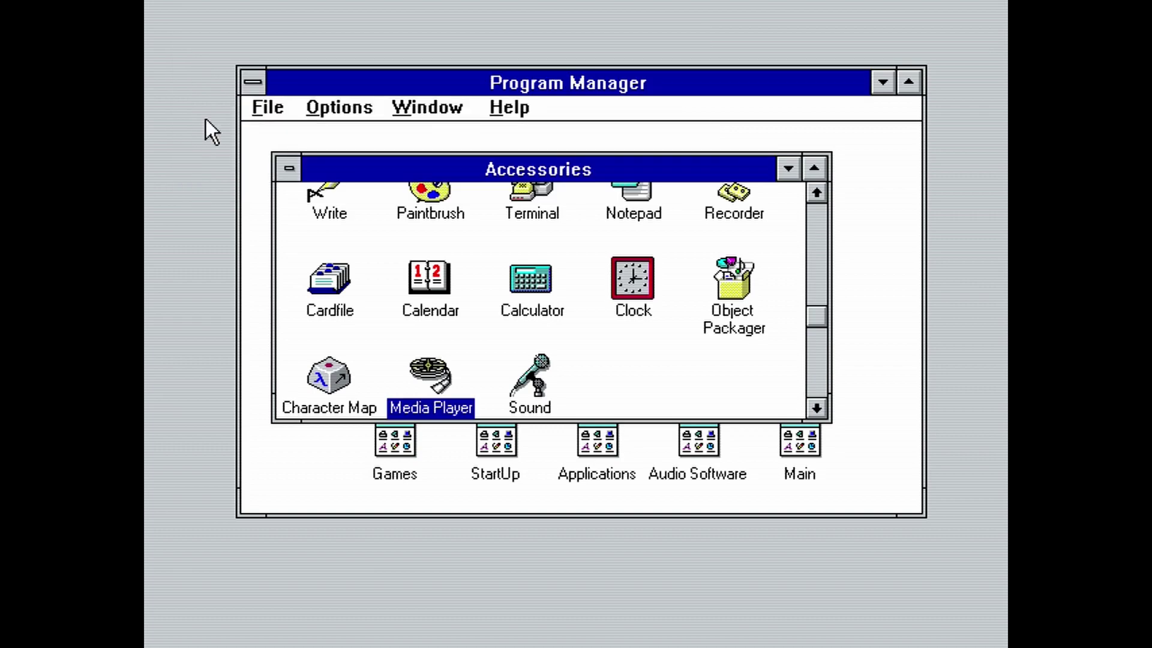
{"action": "double_click", "coordinate": [287, 170]}
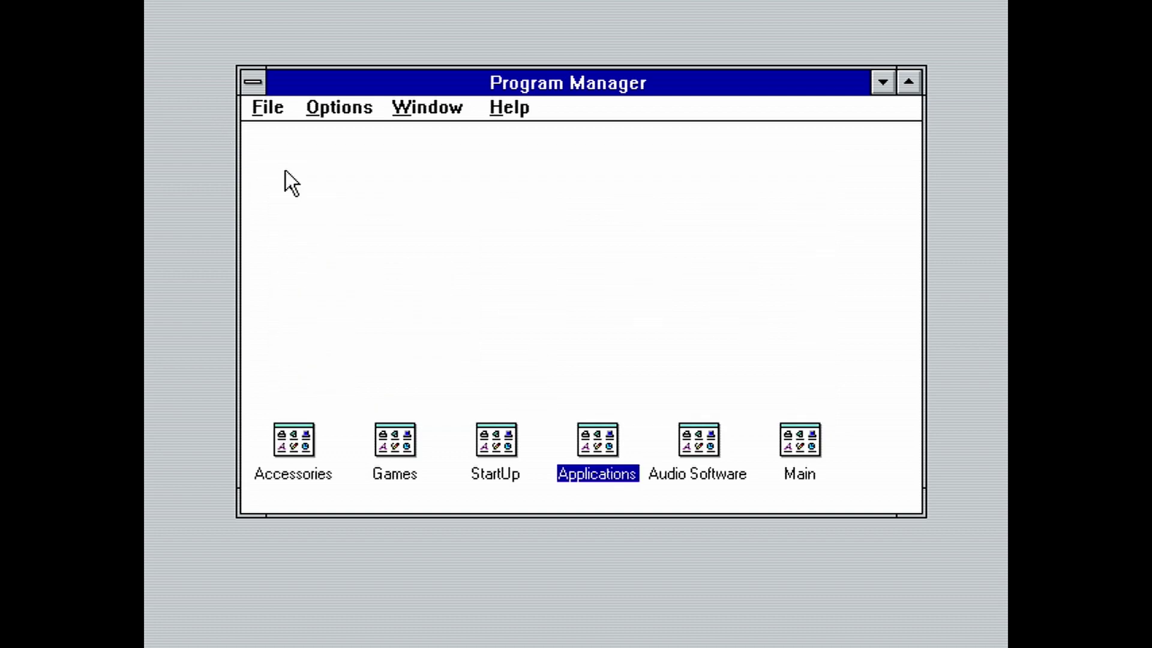
{"action": "double_click", "coordinate": [817, 444]}
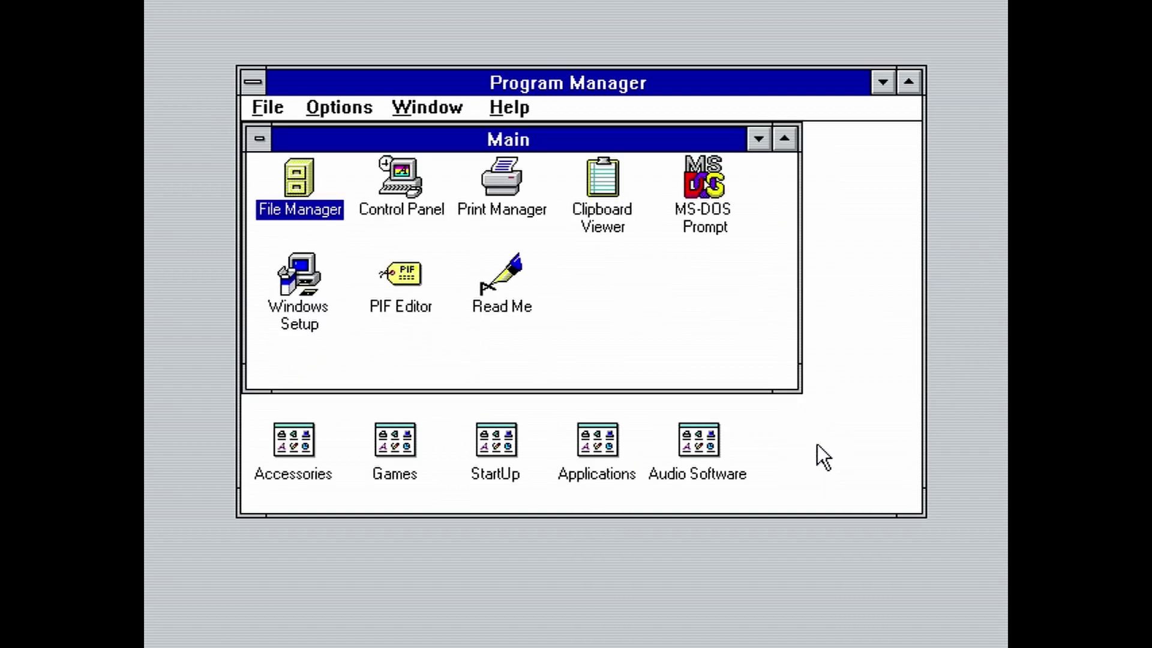
{"action": "double_click", "coordinate": [293, 256]}
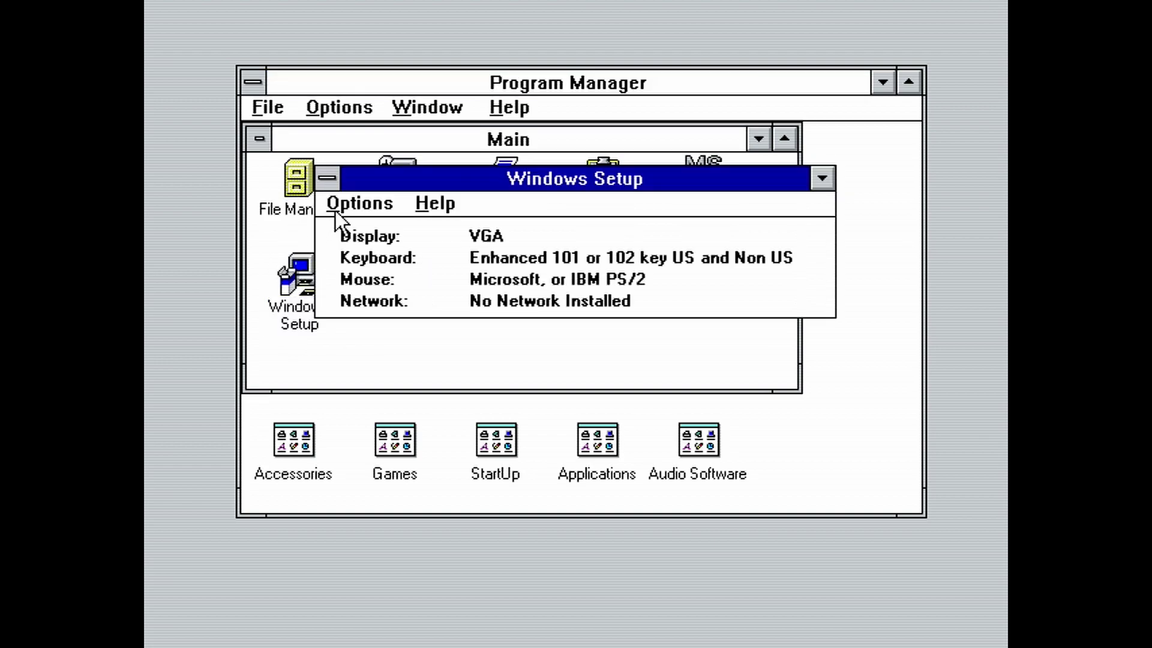
Step: In Change System Settings, set the Display to Other display (manufacturer's disk)
{"action": "left_click", "coordinate": [337, 205]}
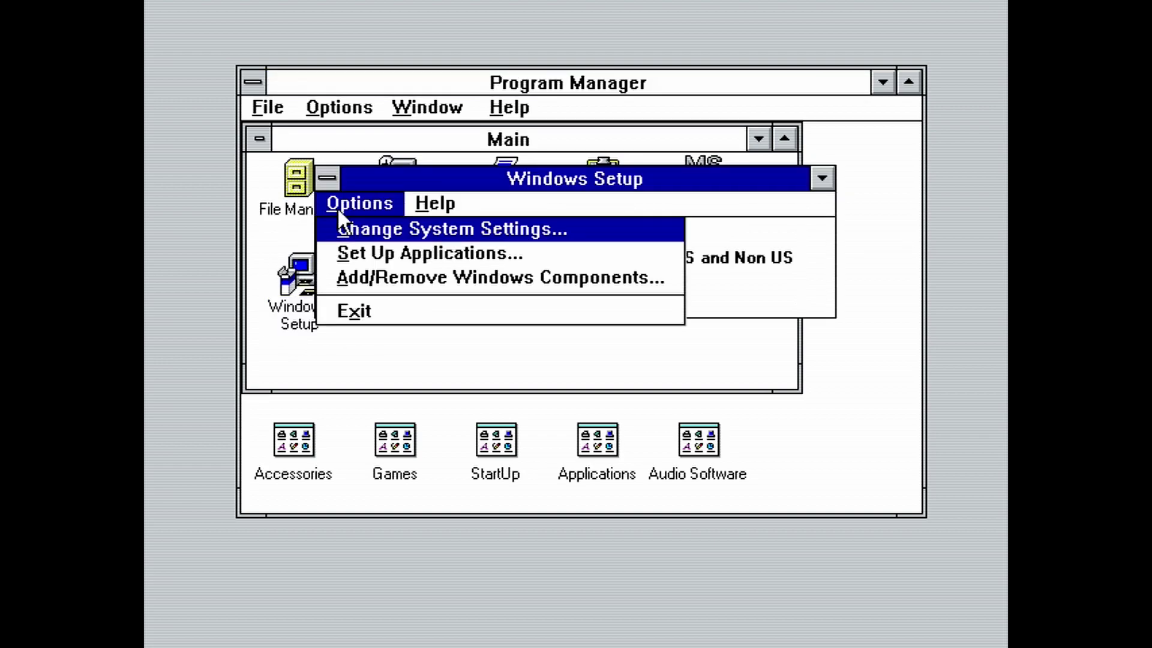
{"action": "left_click", "coordinate": [354, 227]}
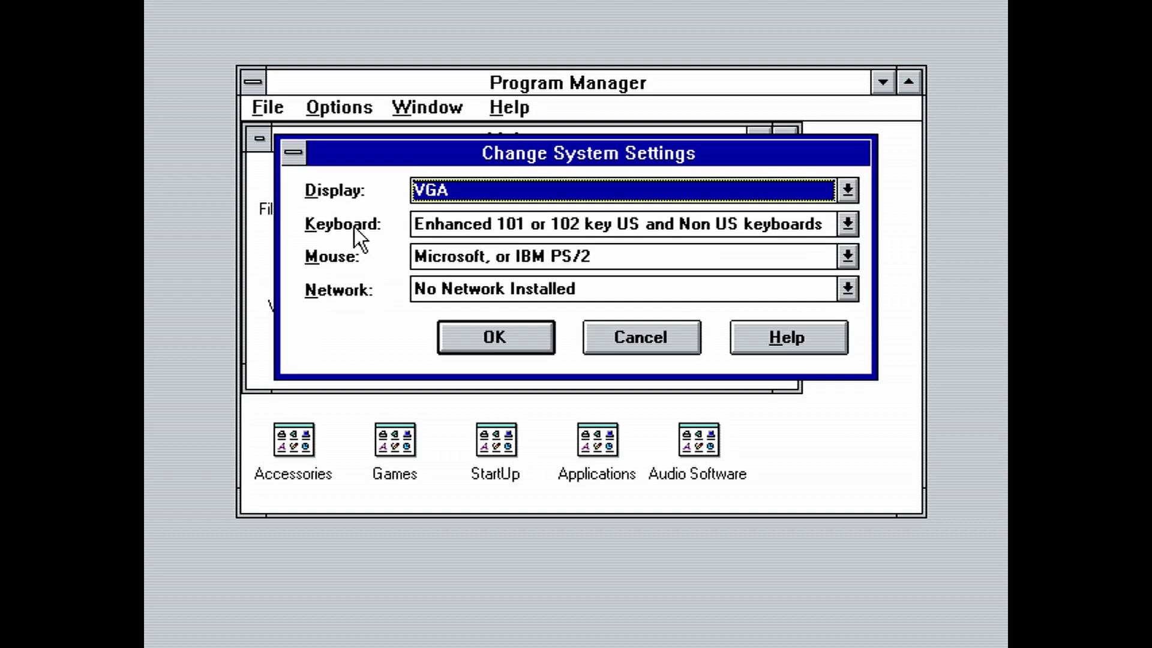
{"action": "left_click", "coordinate": [846, 187]}
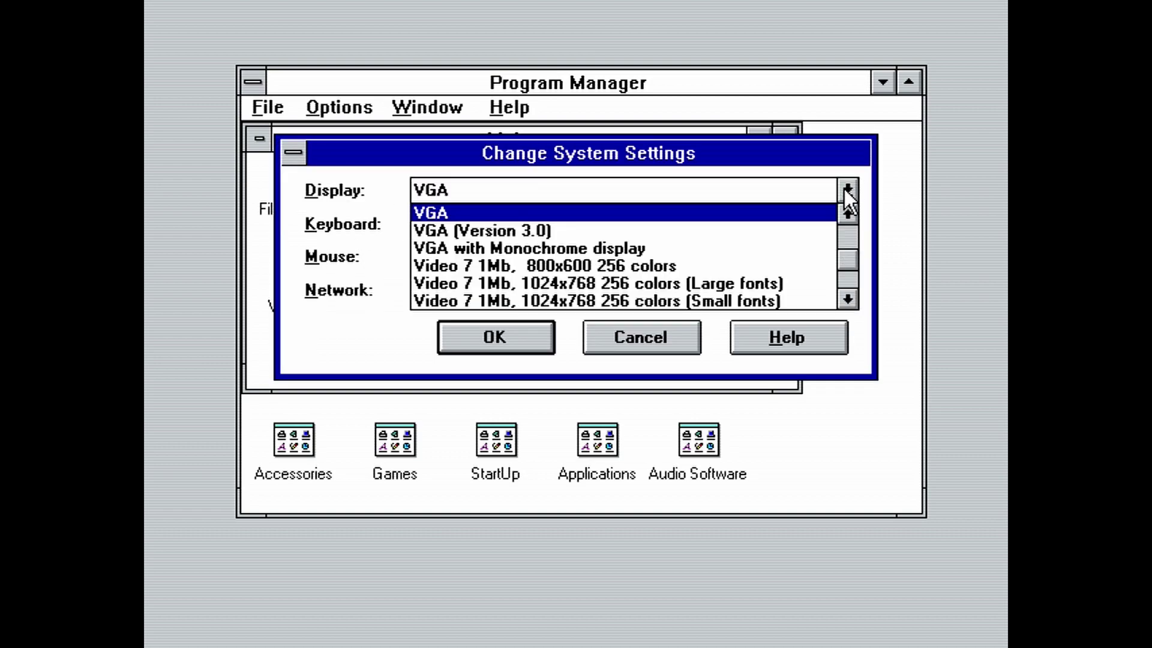
{"action": "left_click_drag", "start_coordinate": [846, 266], "coordinate": [855, 287]}
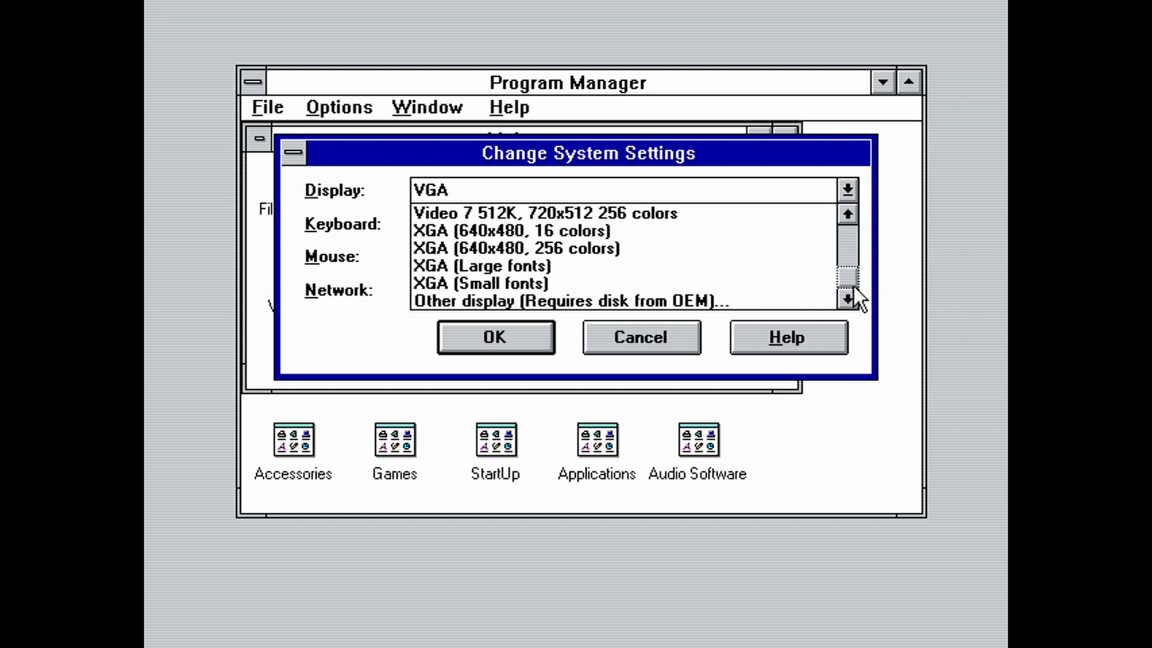
{"action": "left_click", "coordinate": [534, 300]}
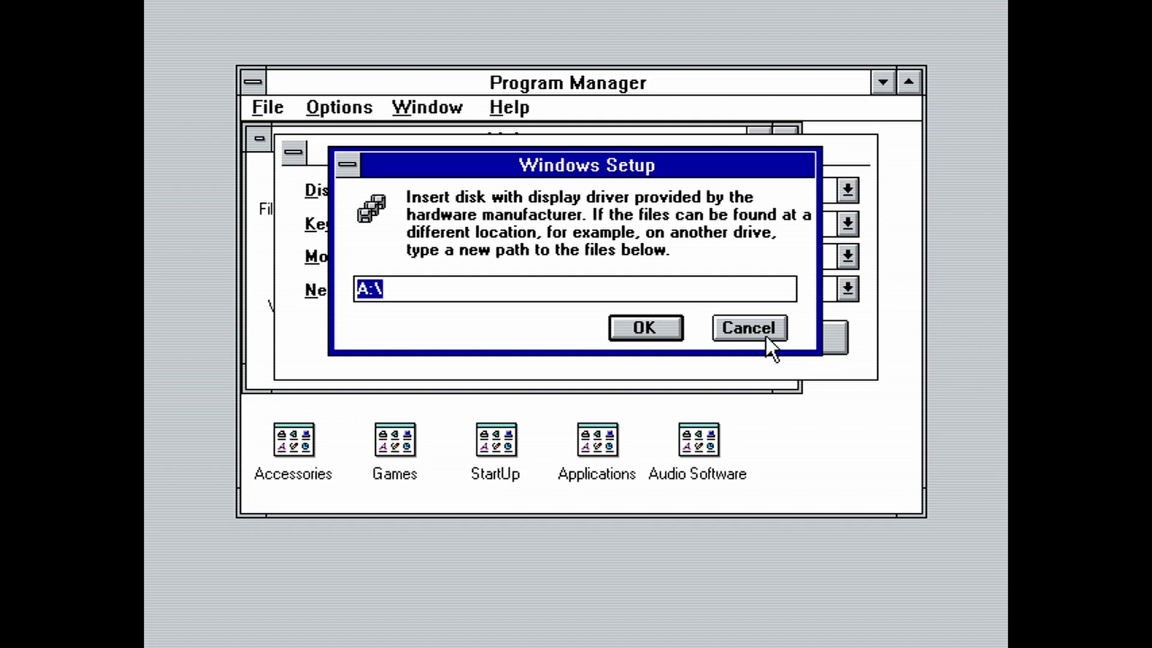
Step: Mount ET4000 Win31.IMG from the floppy folder as floppy A through the MiSTer OSD
{"action": "key", "text": "F12"}
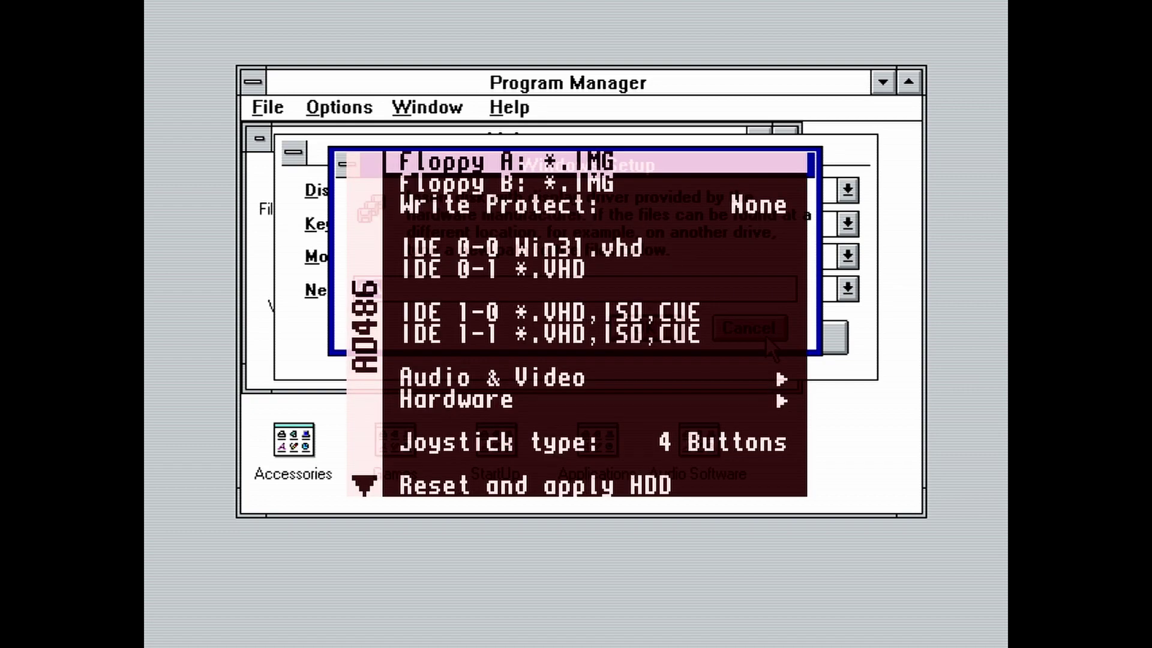
{"action": "key", "text": "Return"}
{"action": "key", "text": "Down"}
{"action": "key", "text": "Down"}
{"action": "key", "text": "Return"}
{"action": "key", "text": "Down"}
{"action": "key", "text": "Down"}
{"action": "key", "text": "Down"}
{"action": "key", "text": "Down"}
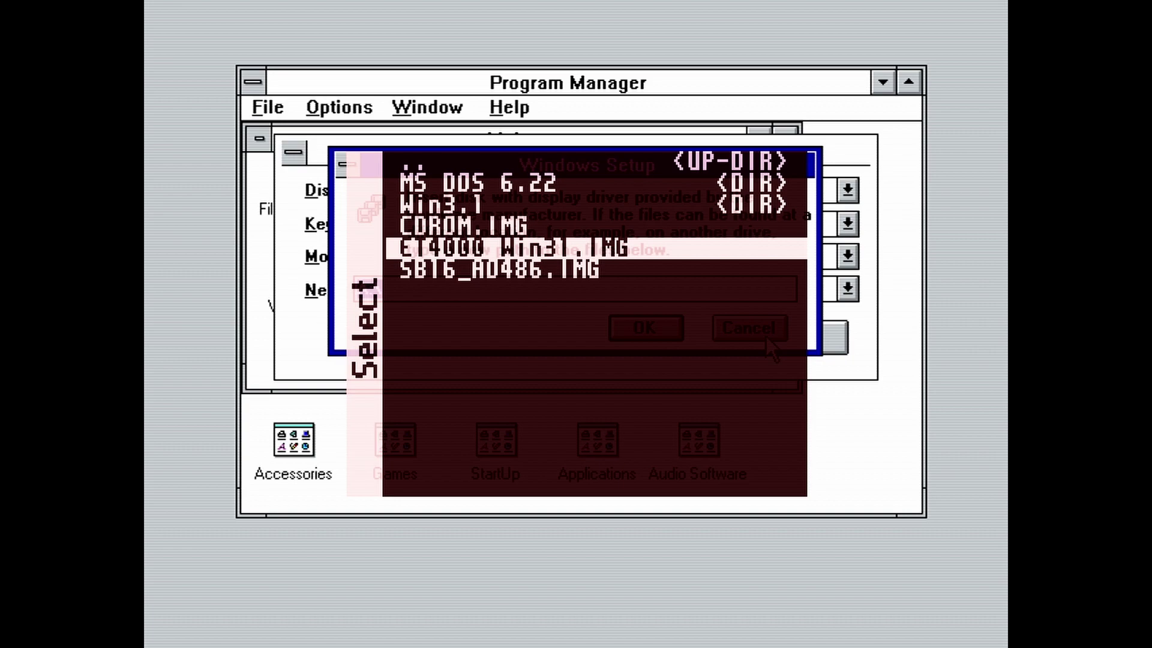
{"action": "key", "text": "Return"}
{"action": "key", "text": "F12"}
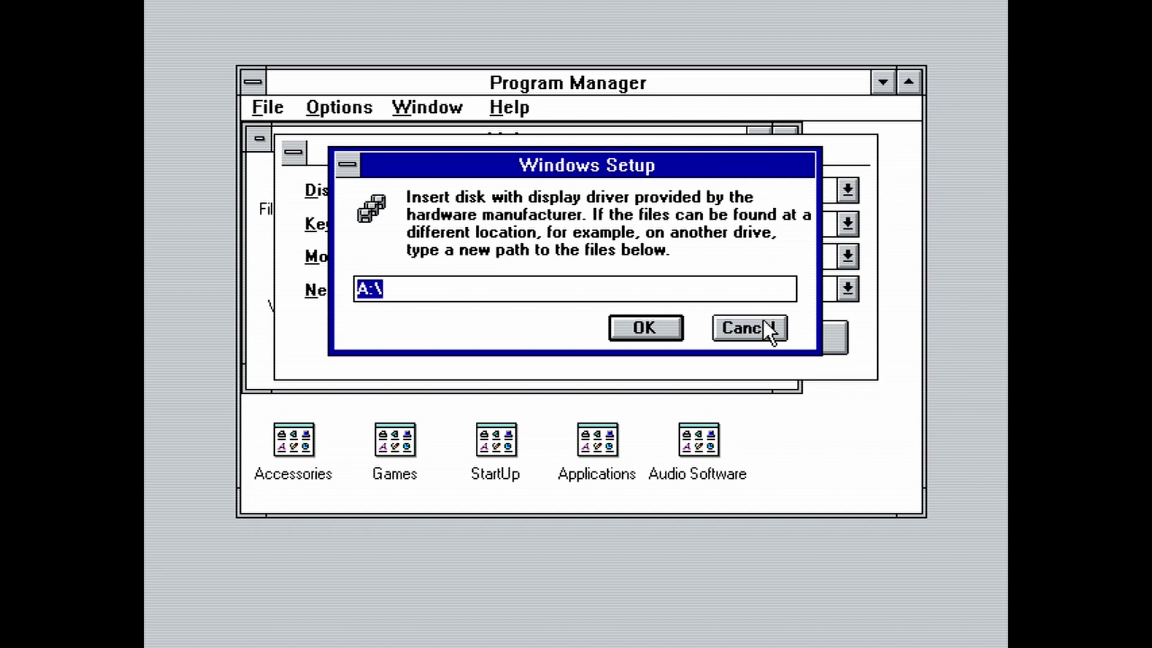
Step: Confirm the driver disk in A:\ and select the ET4000 640x480 256 col. display driver
{"action": "left_click", "coordinate": [640, 327]}
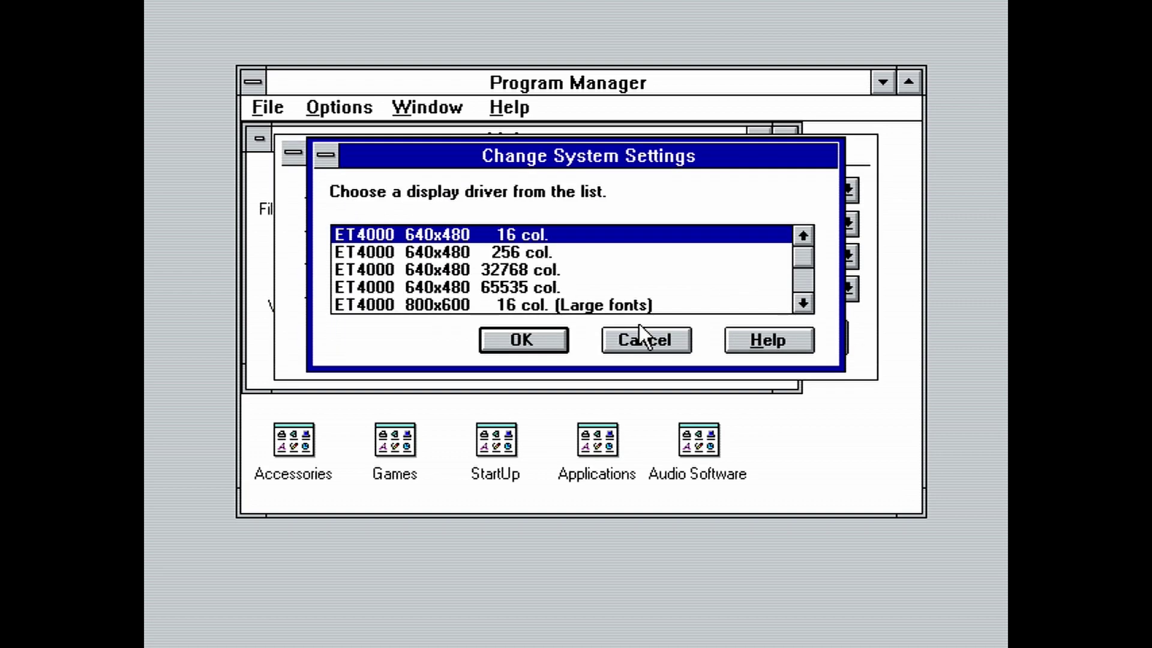
{"action": "left_click", "coordinate": [409, 253]}
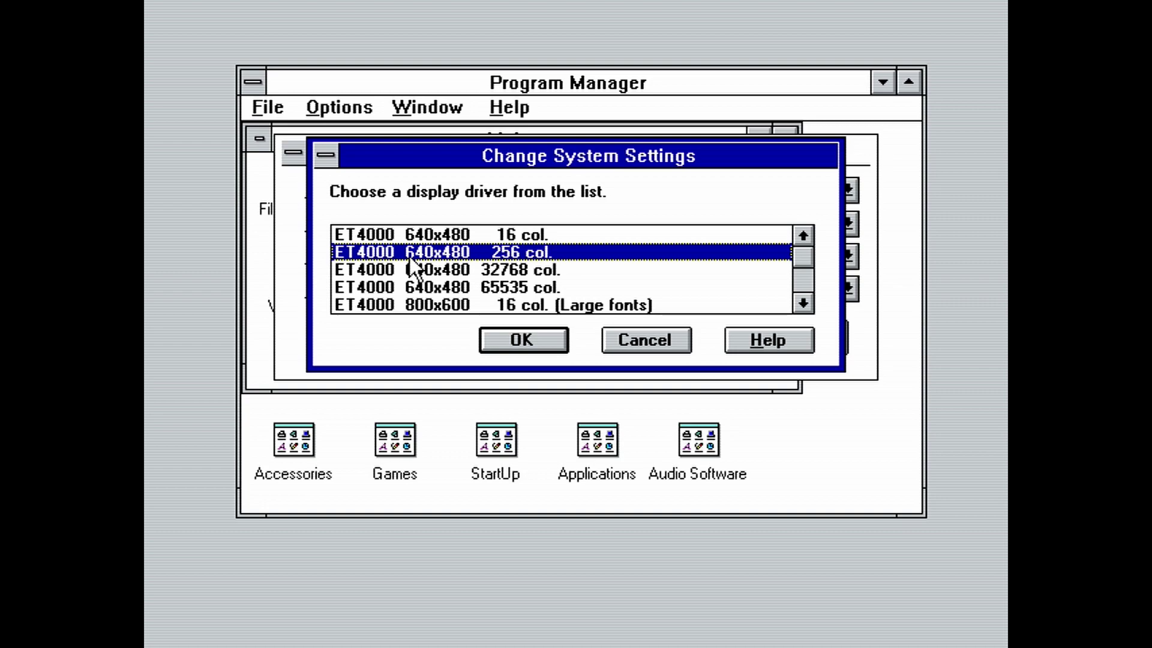
{"action": "left_click", "coordinate": [802, 303]}
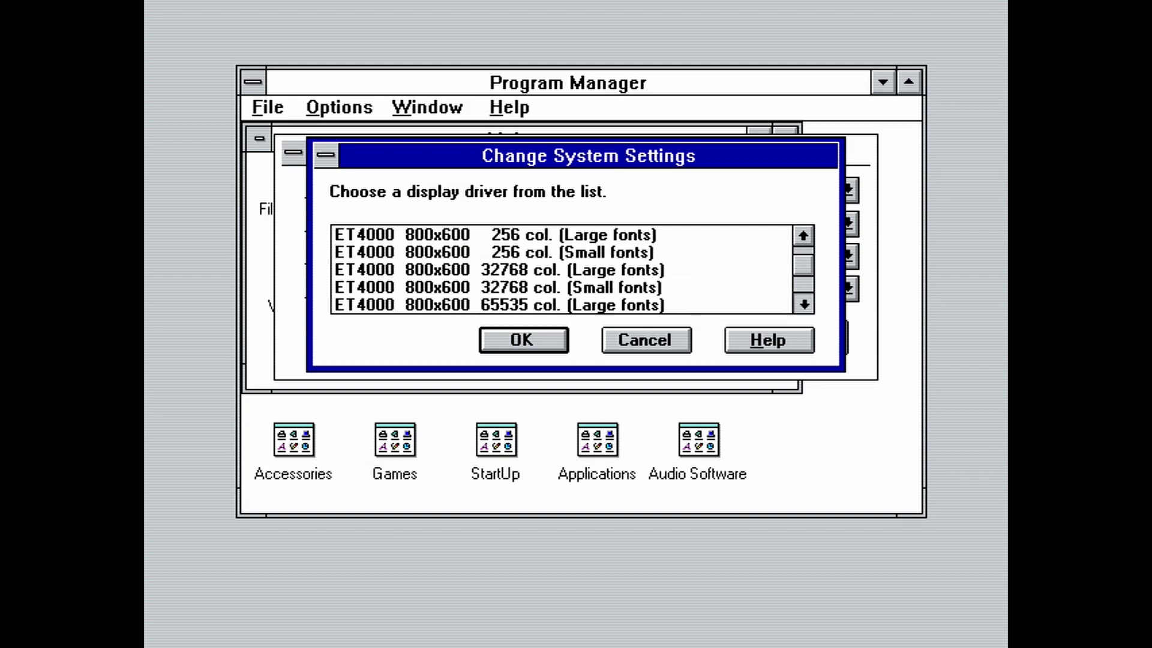
{"action": "left_click_drag", "start_coordinate": [801, 300], "coordinate": [809, 257]}
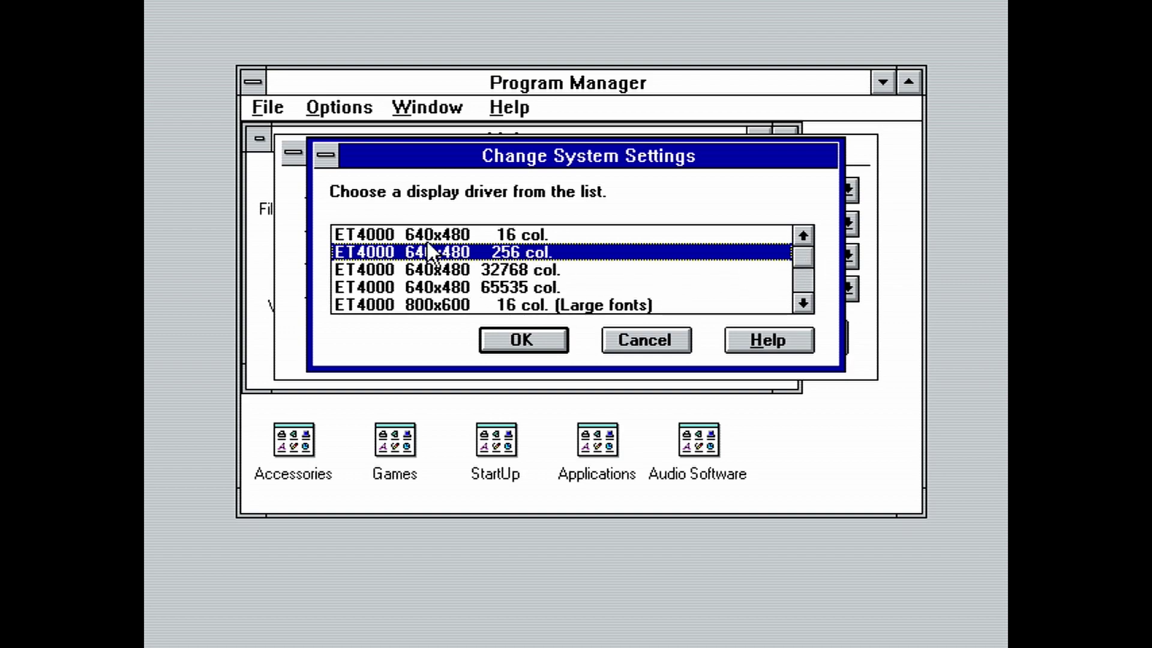
{"action": "left_click", "coordinate": [498, 330]}
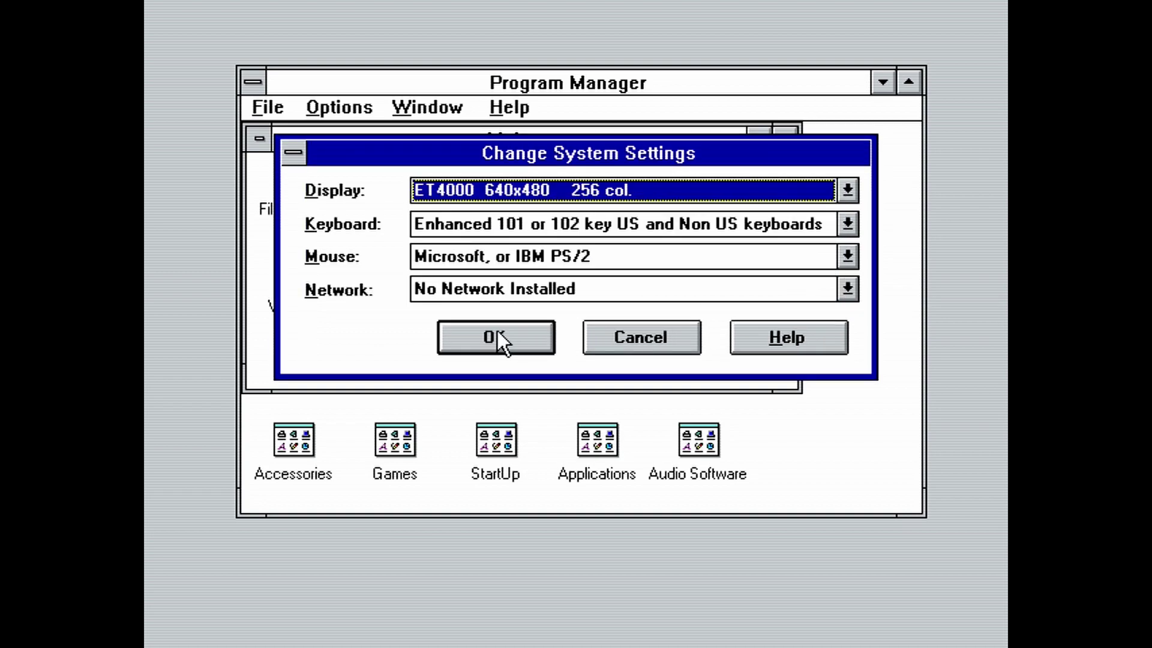
Step: Confirm the display change, then mount Disk01.img from the Win3.1 folder as floppy A and continue
{"action": "left_click", "coordinate": [498, 330]}
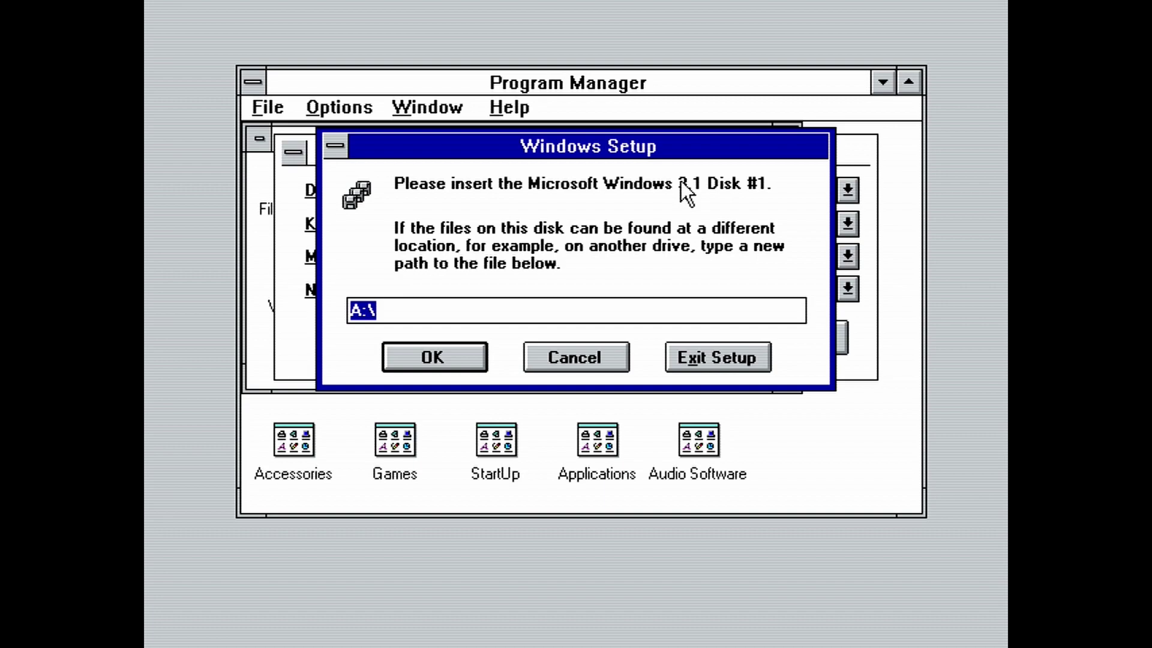
{"action": "key", "text": "F12"}
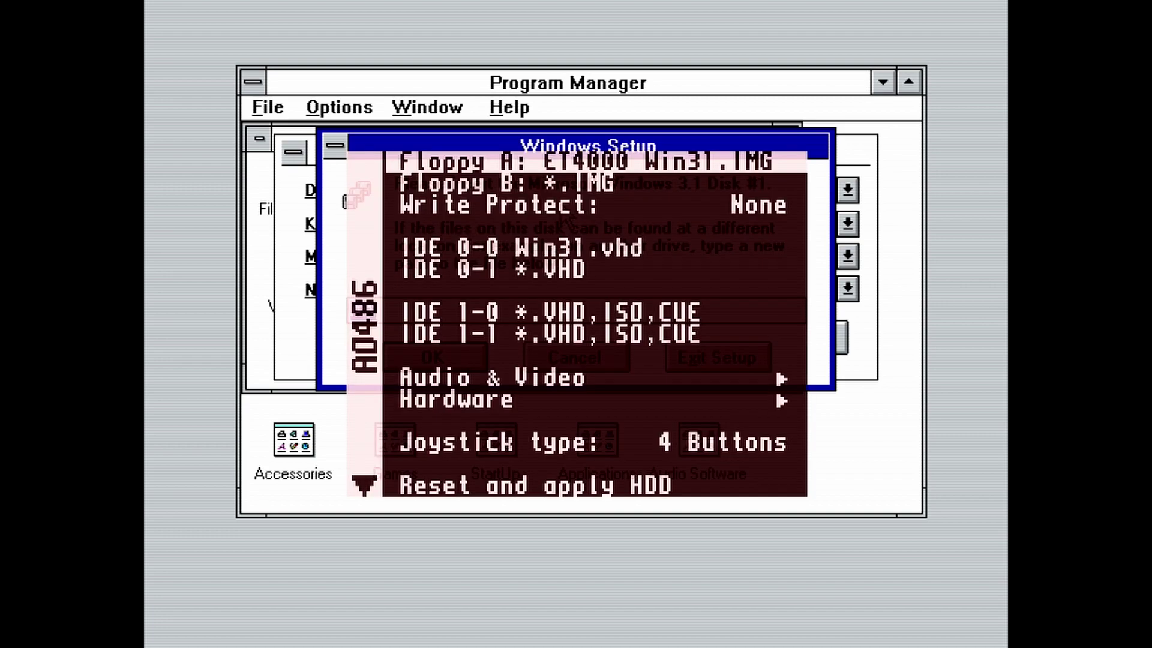
{"action": "key", "text": "Return"}
{"action": "key", "text": "Up"}
{"action": "key", "text": "Up"}
{"action": "key", "text": "Return"}
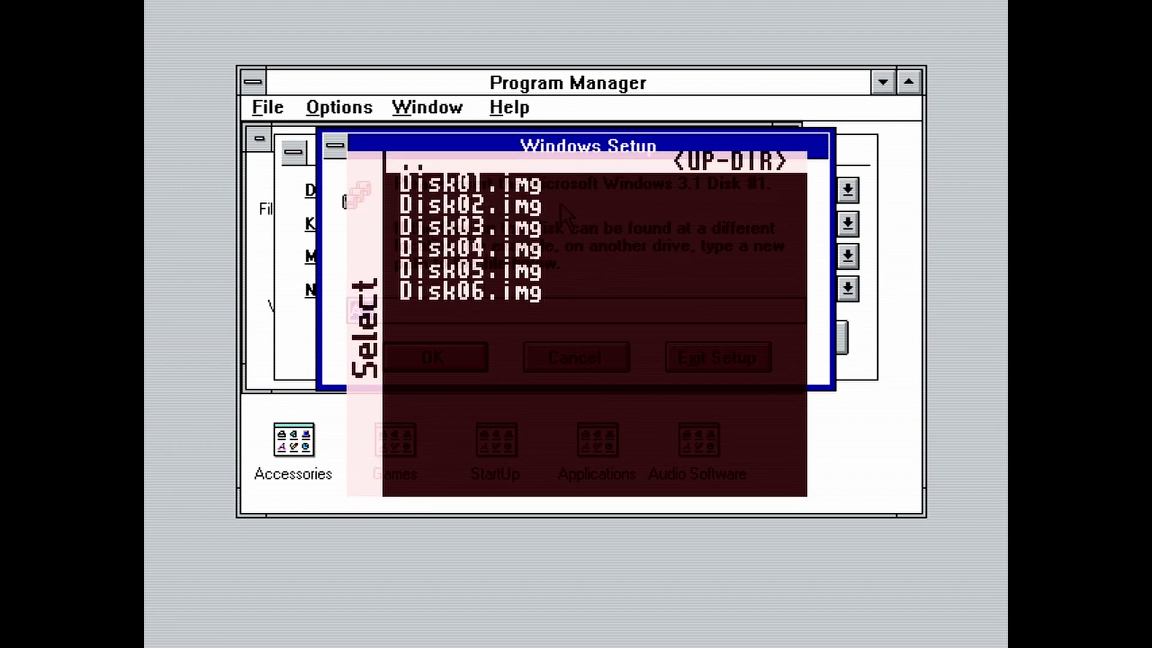
{"action": "key", "text": "Return"}
{"action": "key", "text": "F12"}
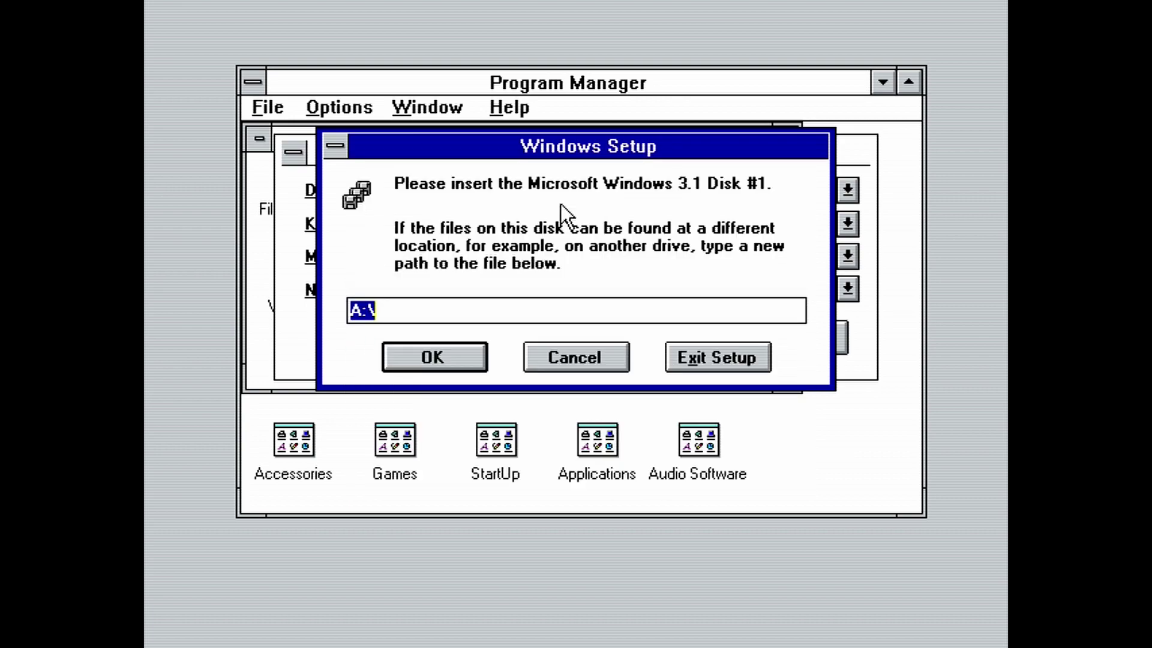
{"action": "key", "text": "Return"}
Step: Mount Disk02.img as floppy A and continue Setup
{"action": "key", "text": "F12"}
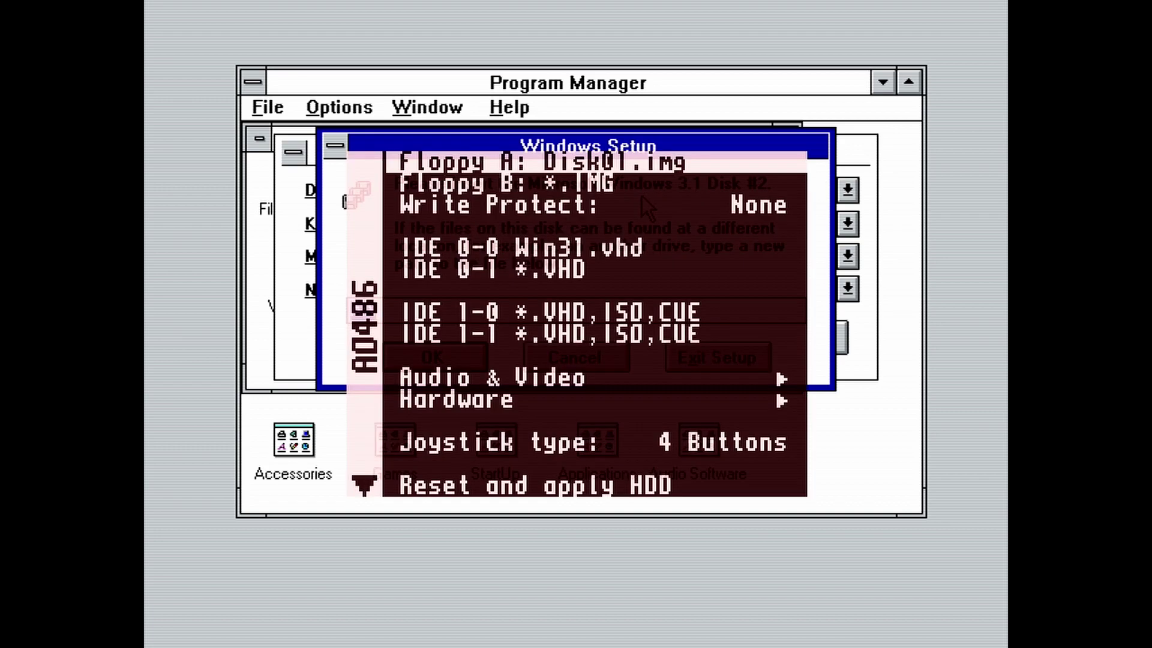
{"action": "key", "text": "Return"}
{"action": "key", "text": "Down"}
{"action": "key", "text": "Return"}
{"action": "key", "text": "F12"}
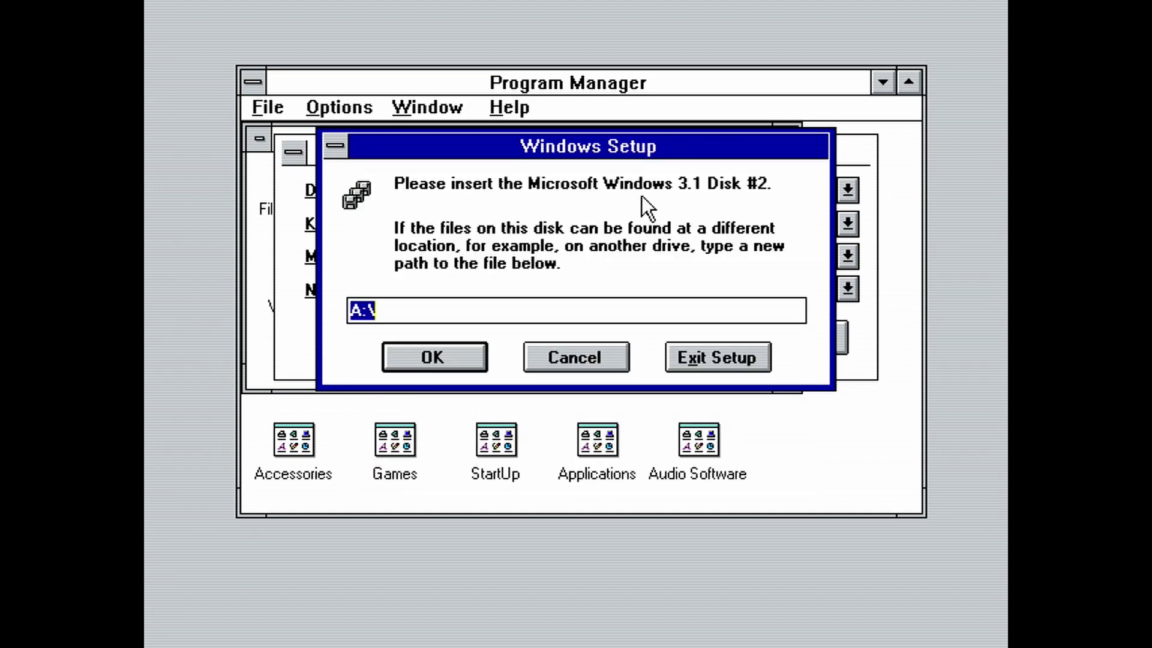
{"action": "key", "text": "Return"}
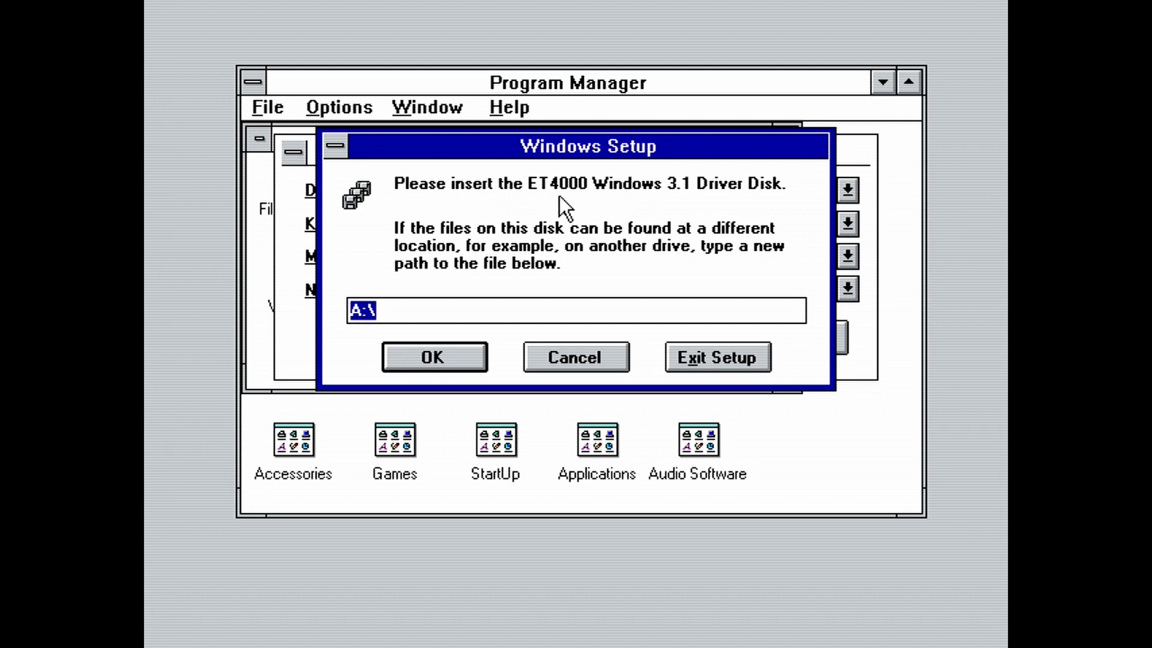
Step: Navigate up to the floppy folder and mount ET4000 Win31.IMG as floppy A to finish copying
{"action": "key", "text": "F12"}
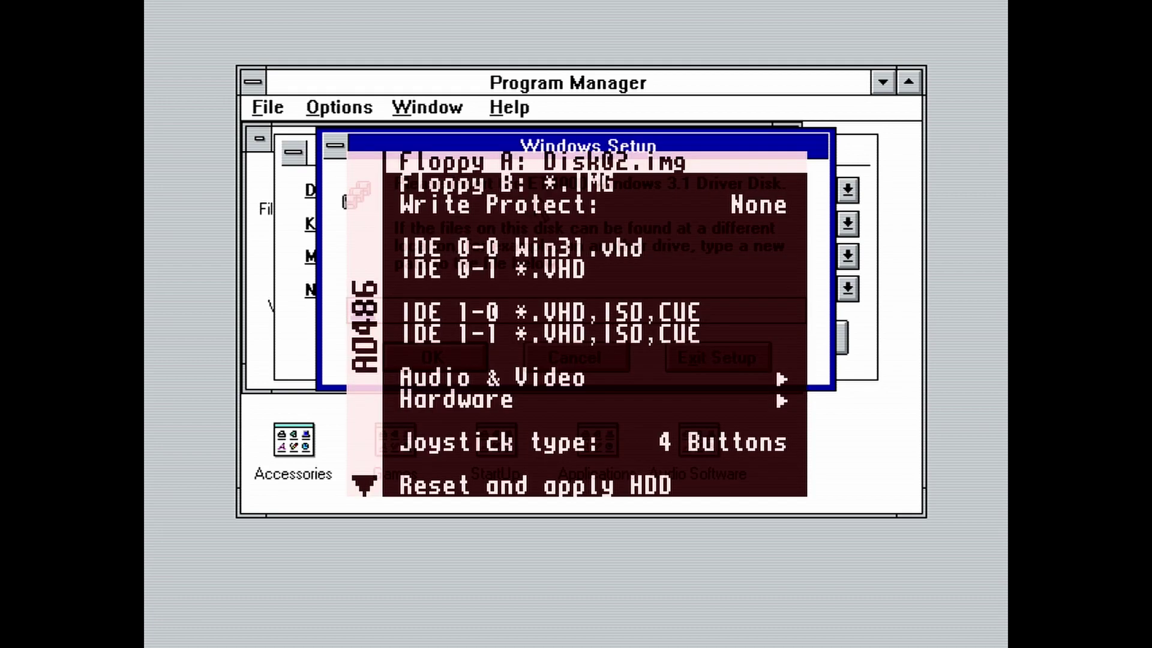
{"action": "key", "text": "Return"}
{"action": "key", "text": "Up"}
{"action": "key", "text": "Up"}
{"action": "key", "text": "Return"}
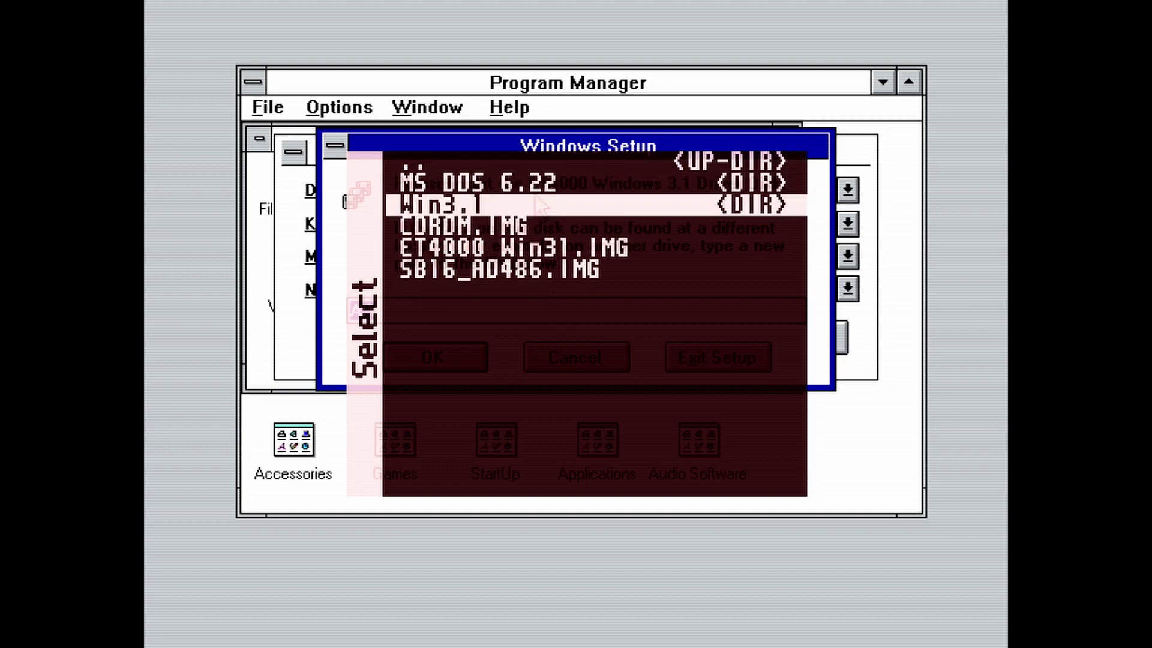
{"action": "key", "text": "Up"}
{"action": "key", "text": "Up"}
{"action": "key", "text": "Return"}
{"action": "key", "text": "Return"}
{"action": "key", "text": "Down"}
{"action": "key", "text": "Down"}
{"action": "key", "text": "Down"}
{"action": "key", "text": "Down"}
{"action": "key", "text": "Return"}
{"action": "key", "text": "F12"}
{"action": "key", "text": "Return"}
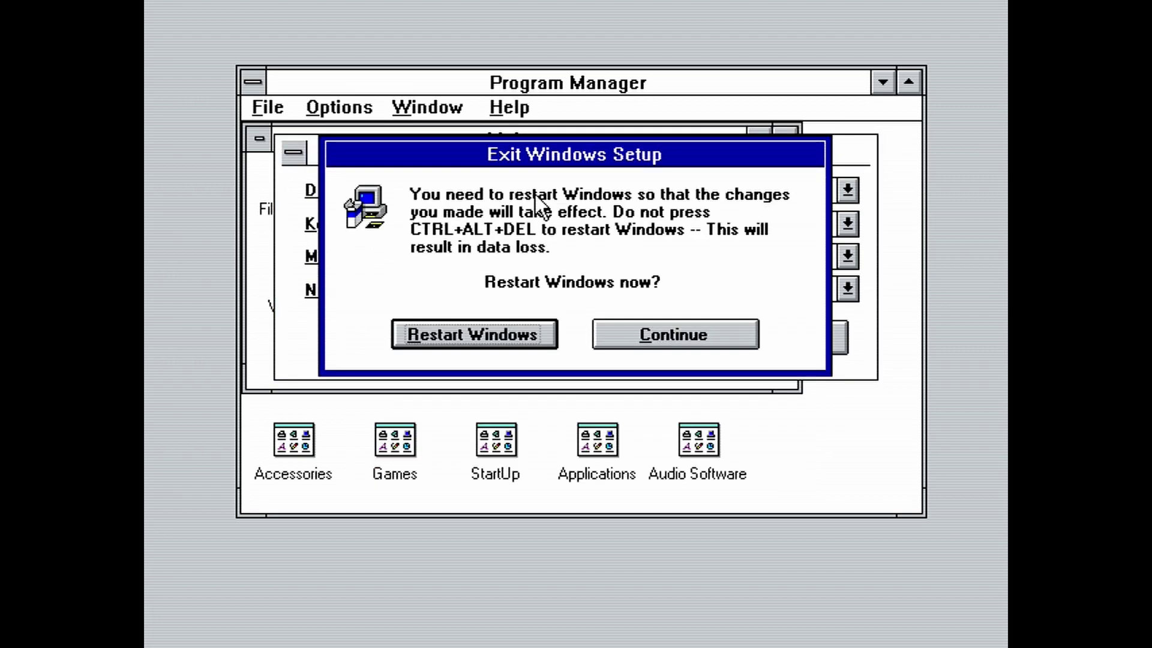
Step: Choose Restart Windows in the Exit Windows Setup dialog to apply the ET4000 driver
{"action": "left_click", "coordinate": [513, 332]}
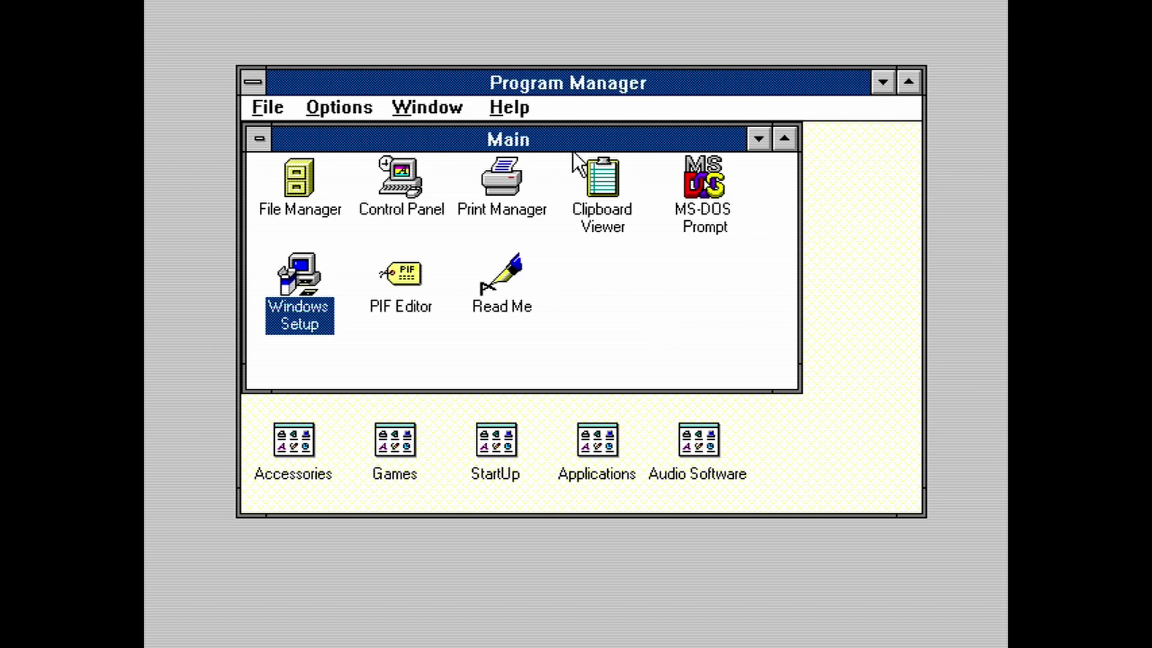
Step: Maximize Program Manager, minimize Main, and launch Notepad from Accessories
{"action": "left_click", "coordinate": [906, 84]}
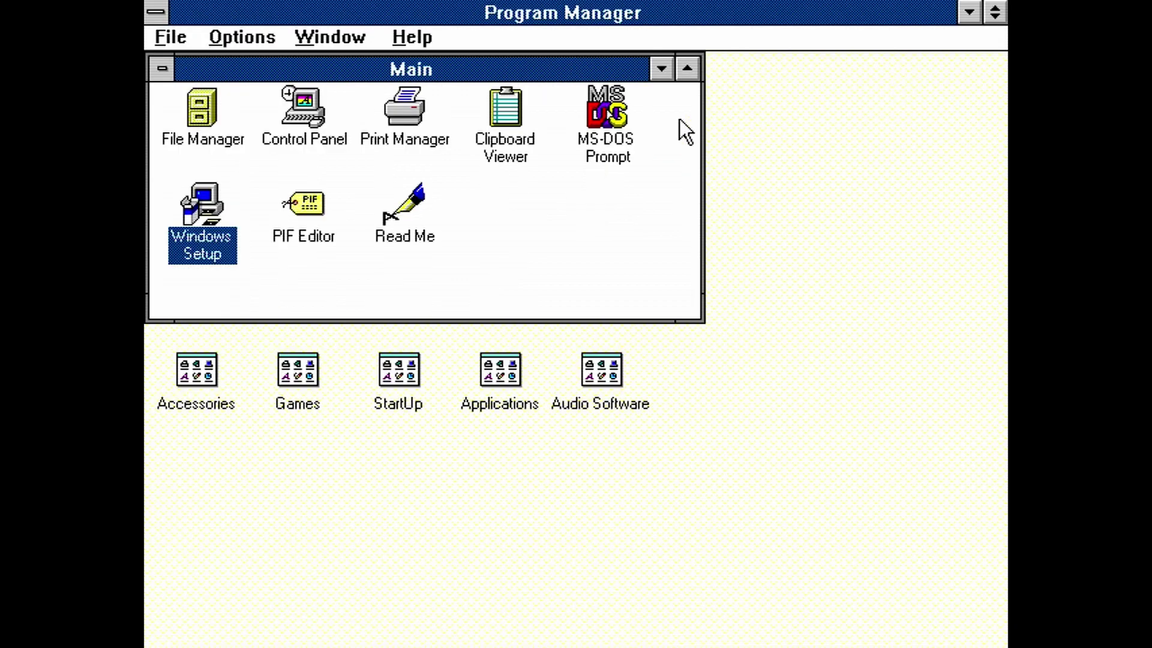
{"action": "double_click", "coordinate": [158, 70]}
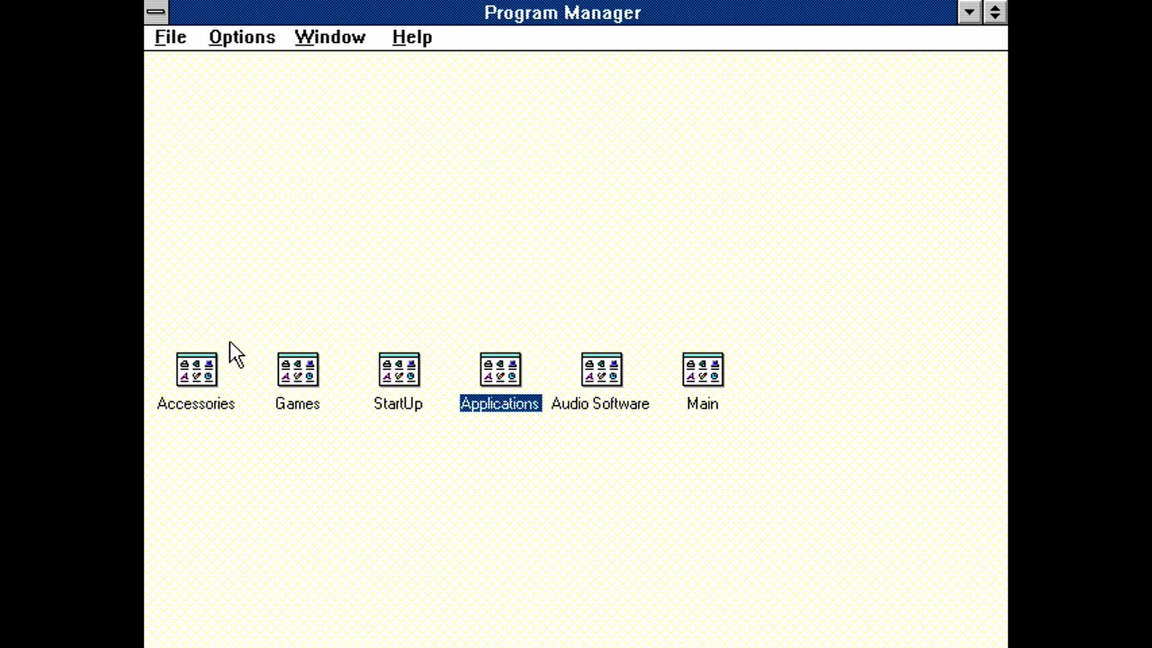
{"action": "double_click", "coordinate": [196, 373]}
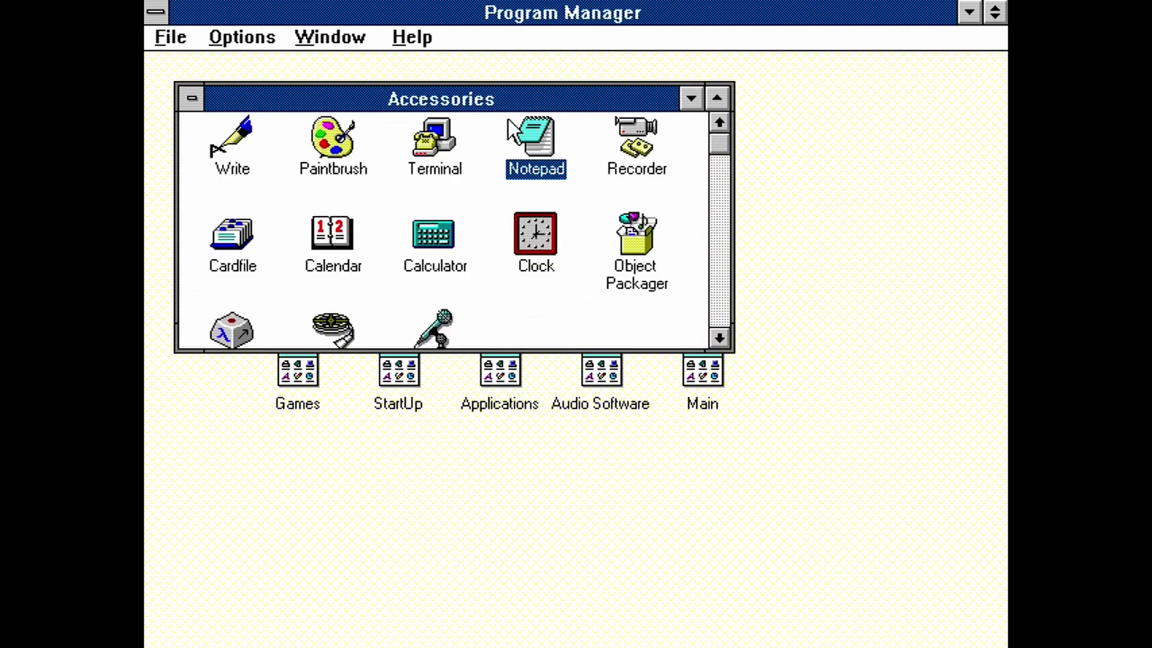
{"action": "double_click", "coordinate": [539, 137]}
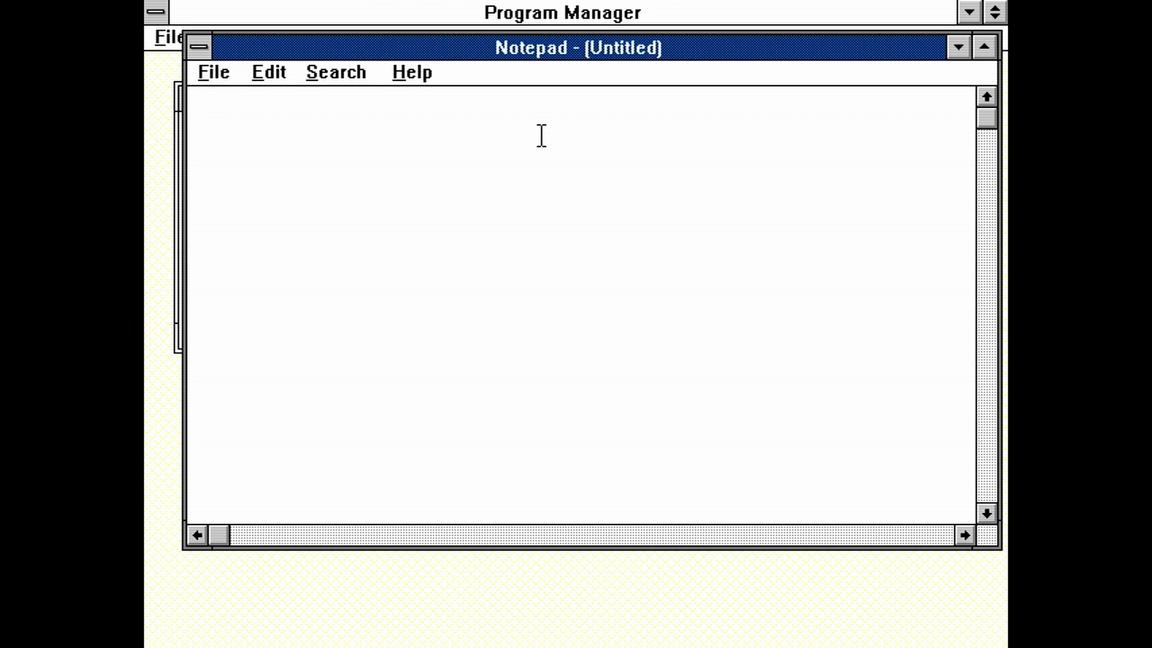
Step: Open C:\AUTOEXEC.BAT in Notepad
{"action": "left_click", "coordinate": [217, 79]}
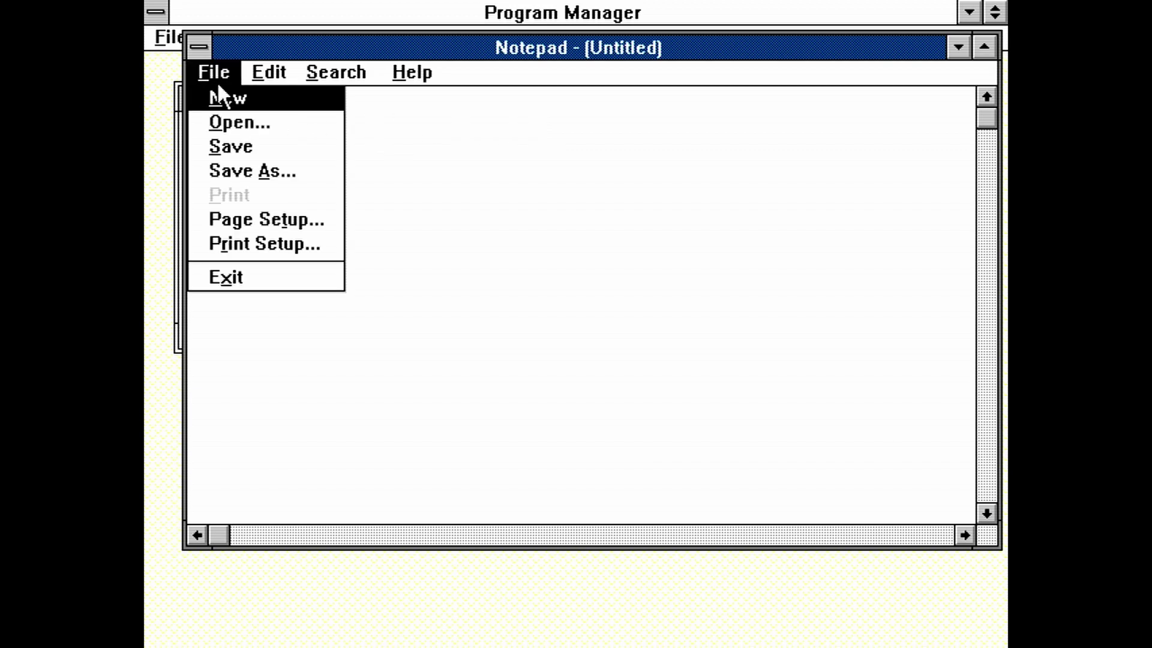
{"action": "left_click", "coordinate": [228, 132]}
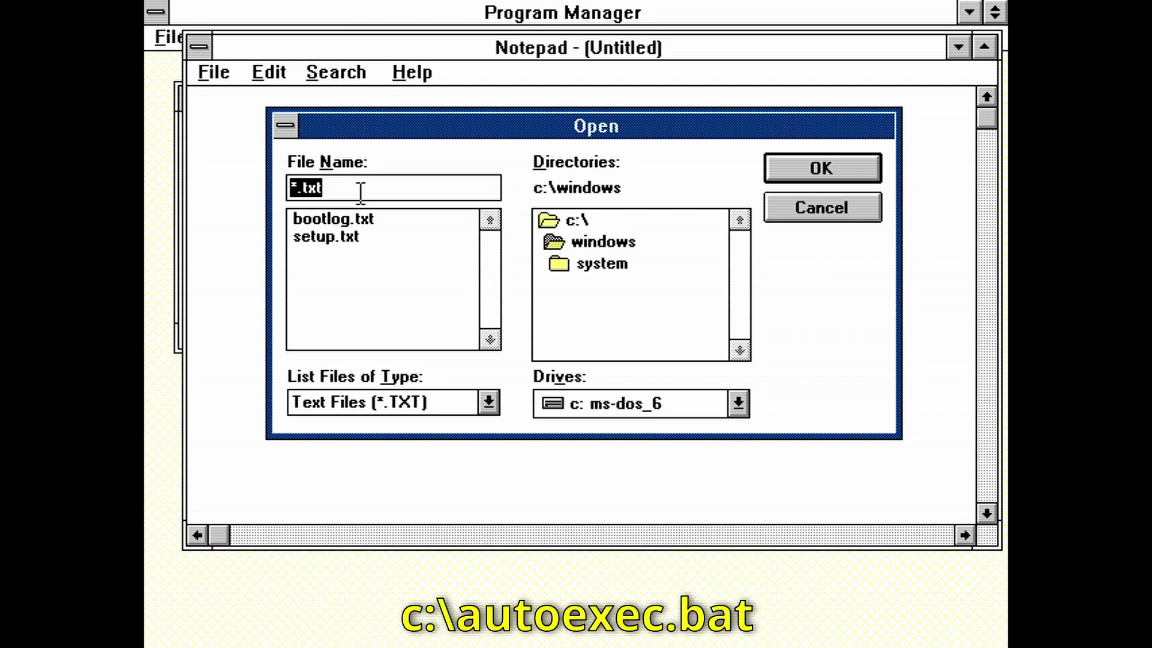
{"action": "type", "text": "c:\\auto"}
{"action": "type", "text": "exec."}
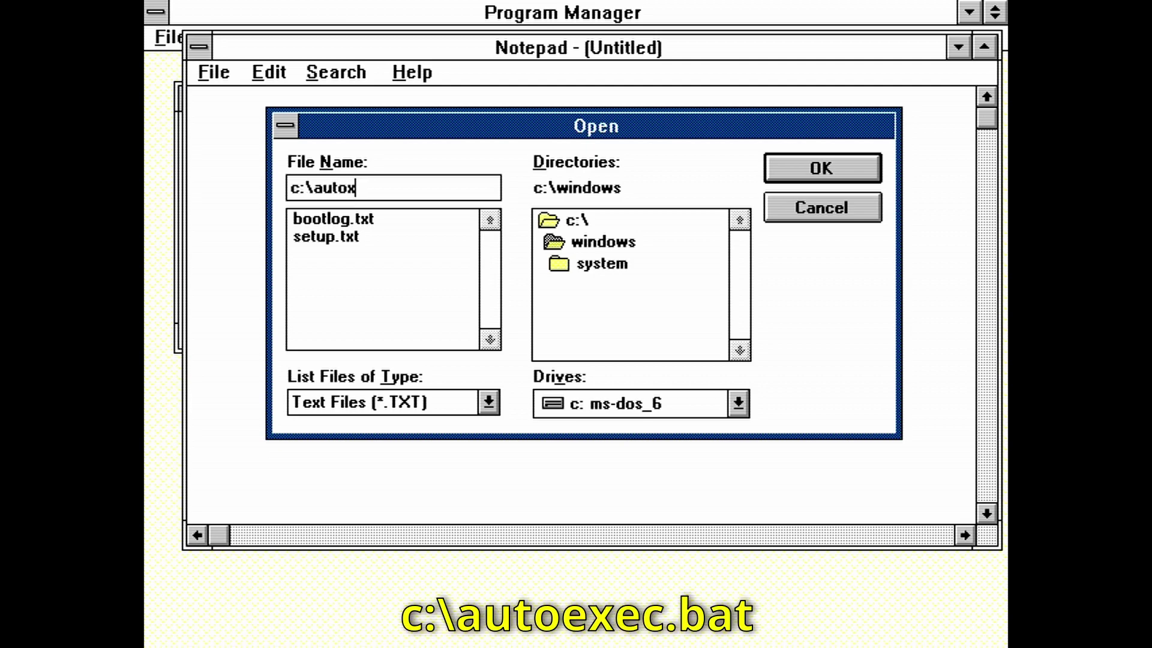
{"action": "type", "text": "bay"}
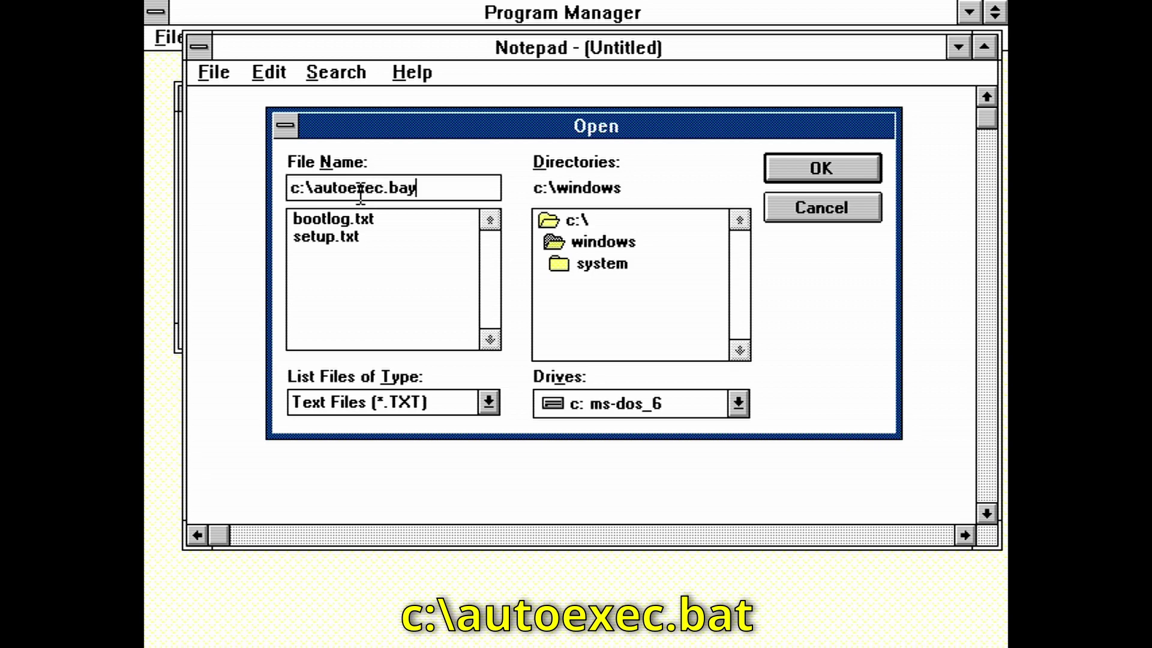
{"action": "key", "text": "BackSpace"}
{"action": "type", "text": "t"}
{"action": "key", "text": "Return"}
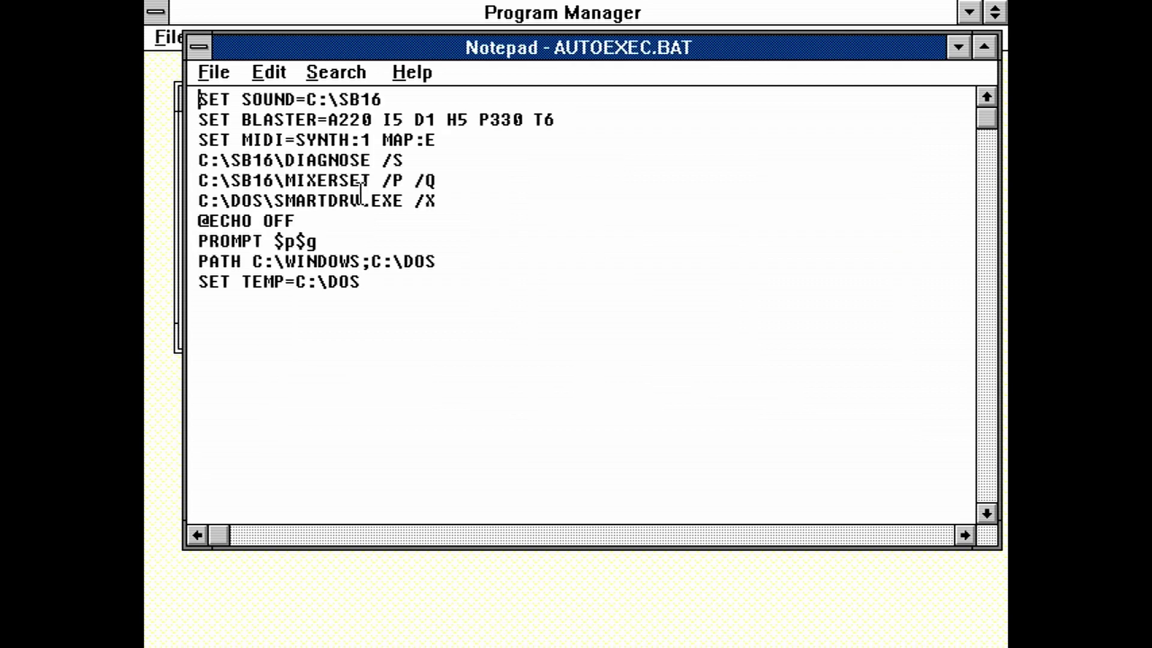
Step: Add a new line 'LH C:\DOS\MSCDEX.EXE /D:OPTIC…' below the SET TEMP line
{"action": "left_click", "coordinate": [388, 274]}
{"action": "key", "text": "Return"}
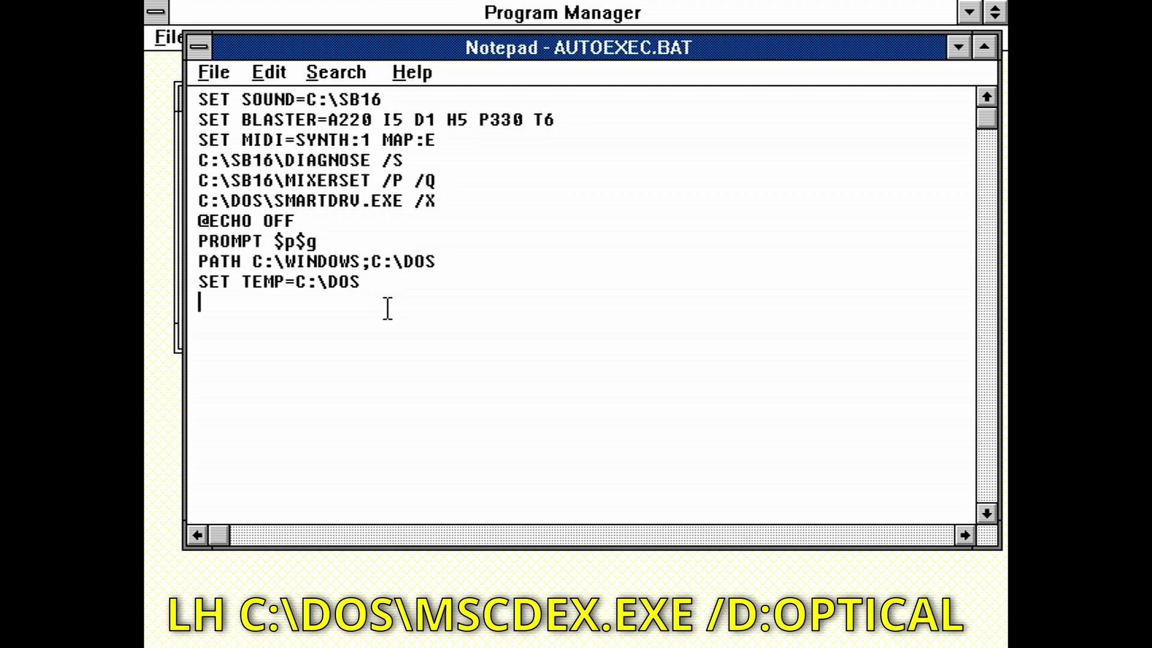
{"action": "type", "text": "LH C:\\DO"}
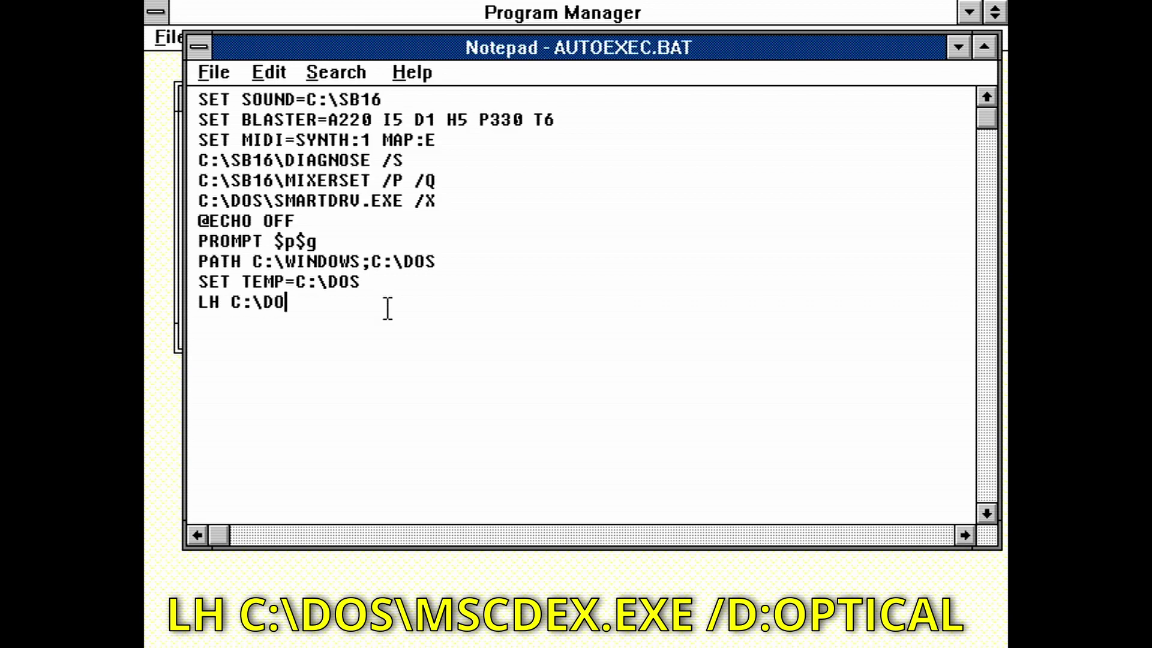
{"action": "type", "text": "S\\MSCDEX.EXE /D"}
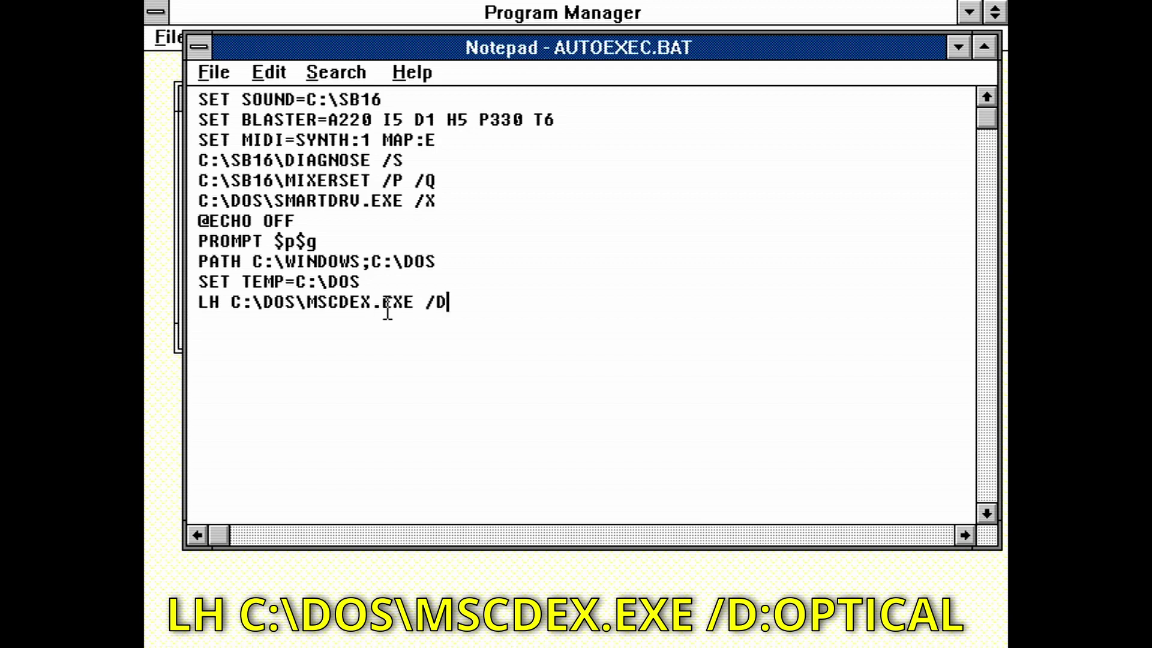
{"action": "type", "text": ":OPTICAL"}
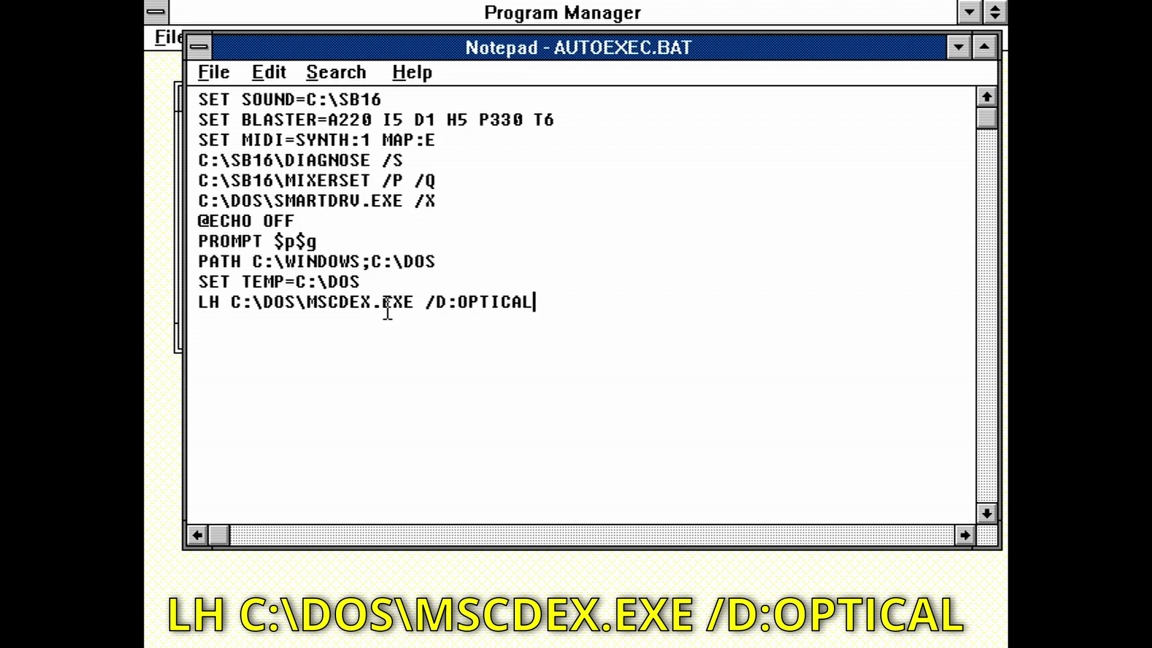
Step: Save AUTOEXEC.BAT and open C:\CONFIG.SYS in Notepad
{"action": "left_click", "coordinate": [215, 75]}
{"action": "left_click", "coordinate": [224, 146]}
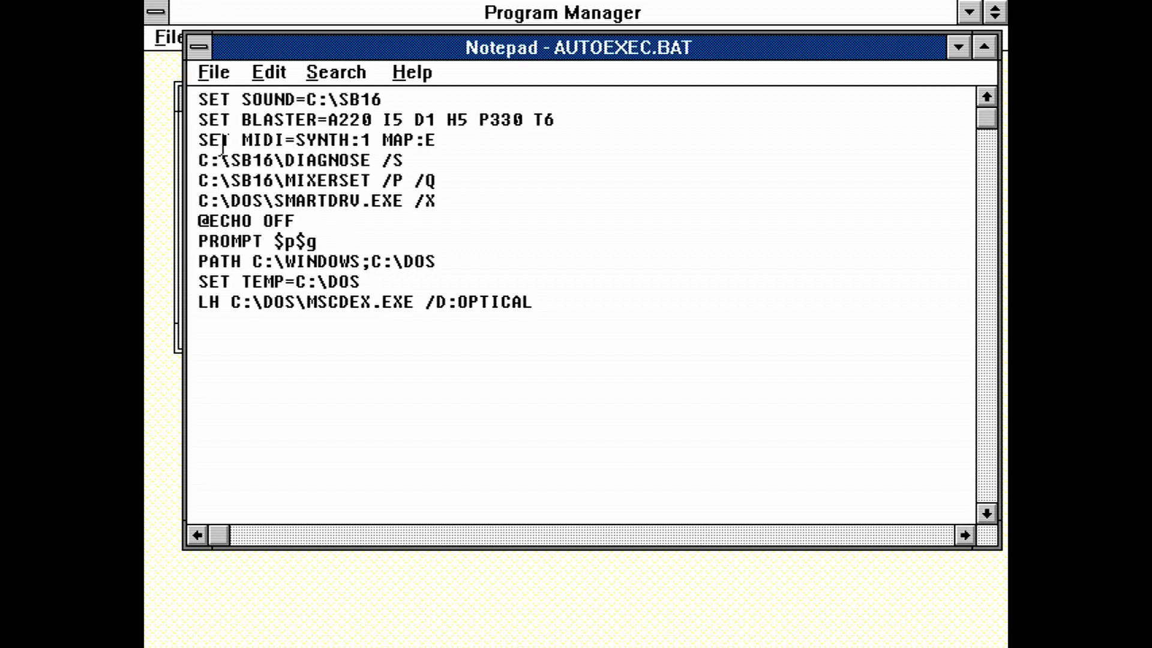
{"action": "left_click", "coordinate": [213, 74]}
{"action": "left_click", "coordinate": [222, 126]}
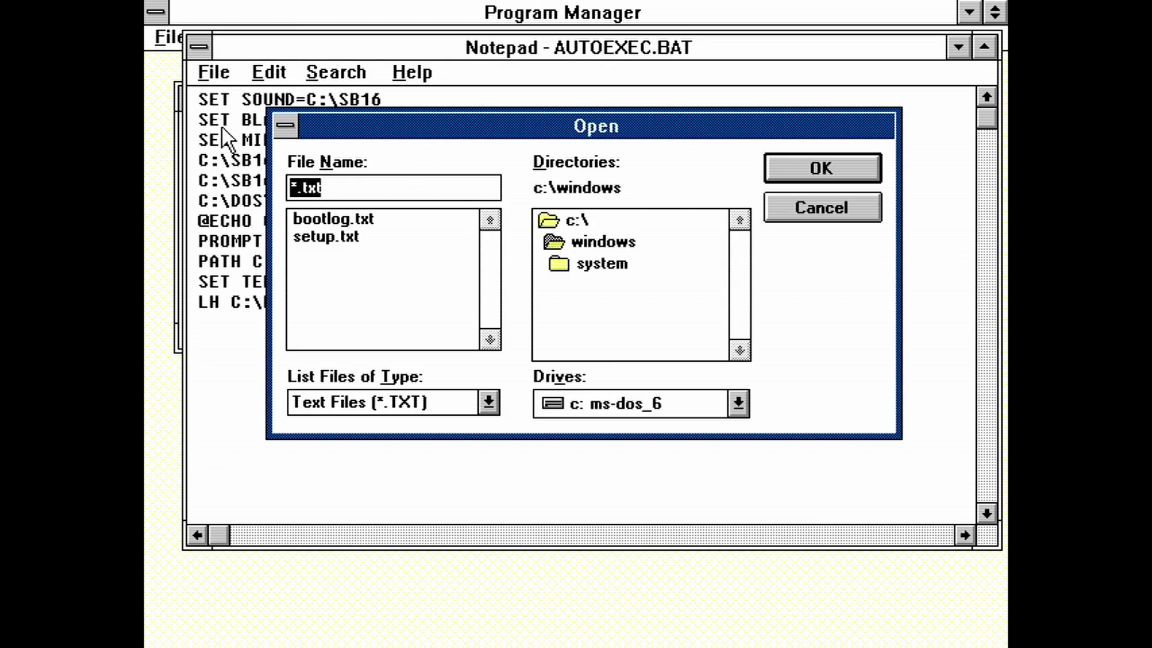
{"action": "type", "text": "C:\\"}
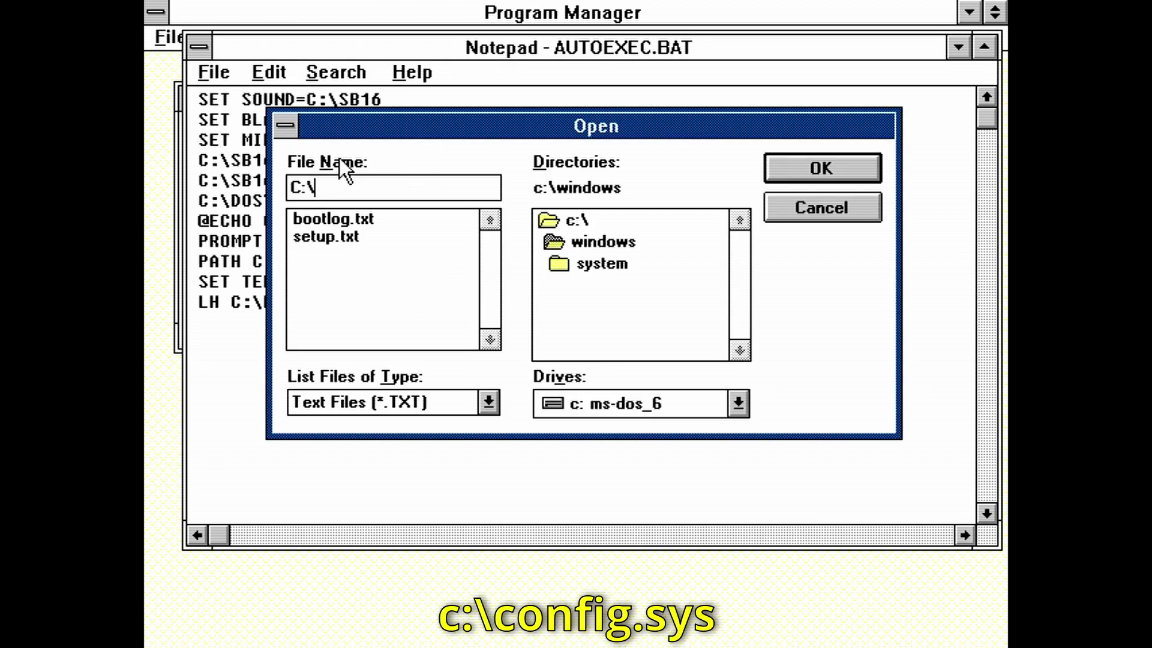
{"action": "key", "text": "BackSpace"}
{"action": "key", "text": "BackSpace"}
{"action": "key", "text": "BackSpace"}
{"action": "type", "text": "c:\\config."}
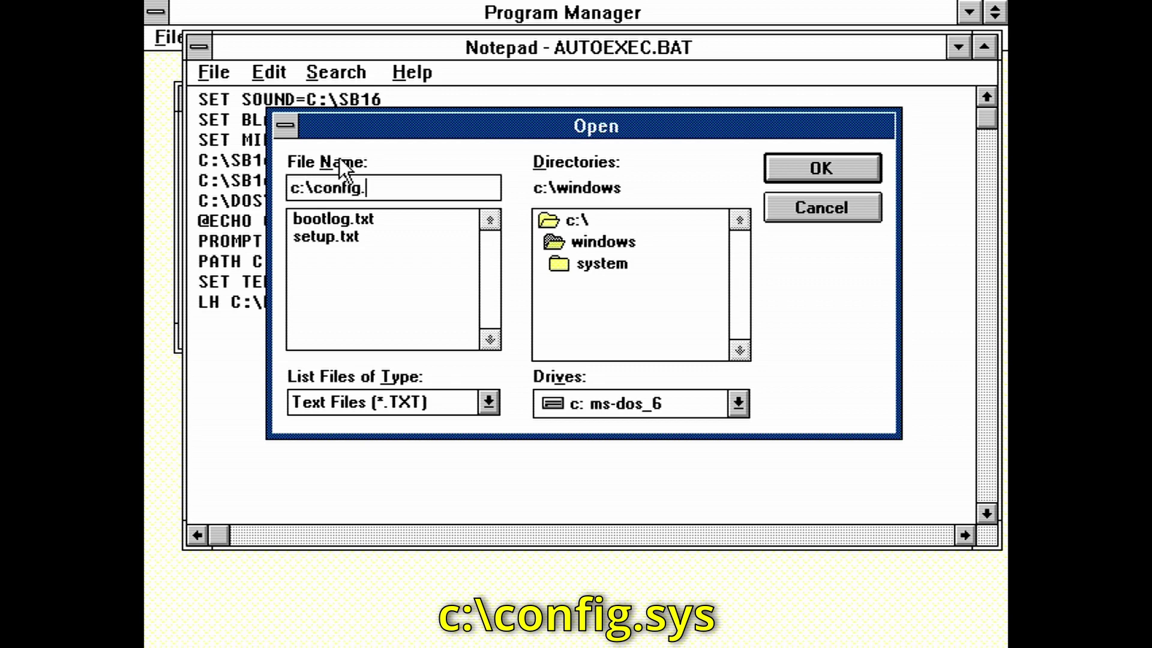
{"action": "type", "text": "sys"}
{"action": "key", "text": "Return"}
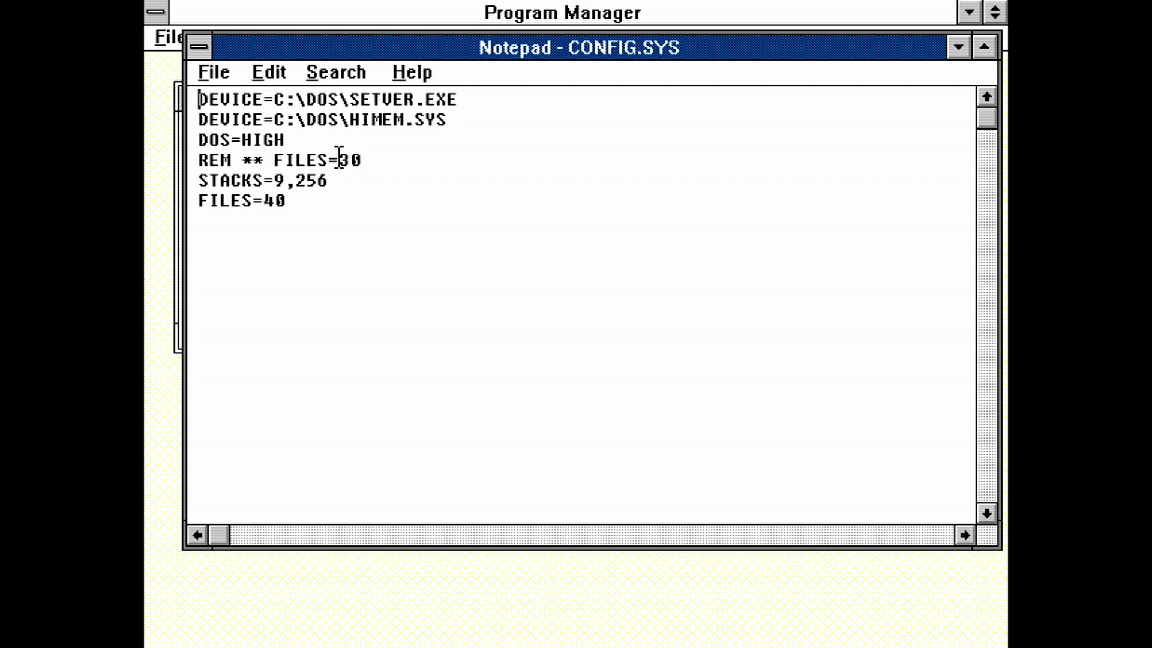
Step: Add 'DEVICEHIGH=C:\DRIVERS\VIDECDD.SYS /D:OPTICAL' below FILES=40 and save CONFIG.SYS
{"action": "left_click", "coordinate": [354, 210]}
{"action": "left_click", "coordinate": [355, 215]}
{"action": "type", "text": "DEVI"}
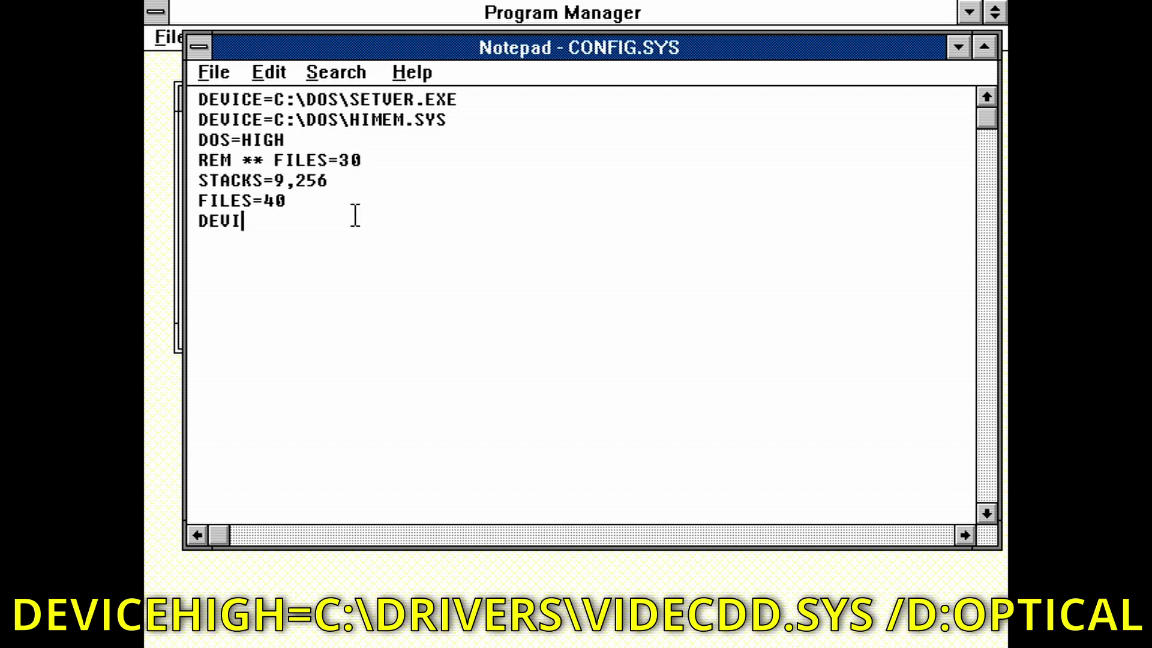
{"action": "type", "text": "CEHIGH"}
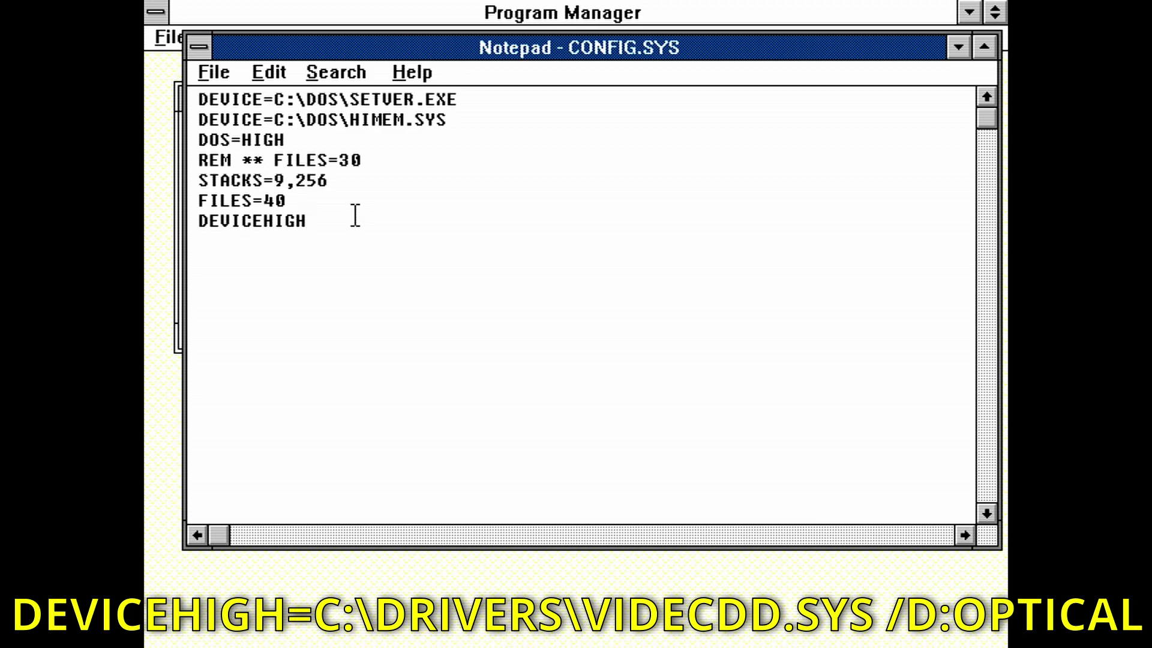
{"action": "type", "text": "=C:\\DRIVERS\\V"}
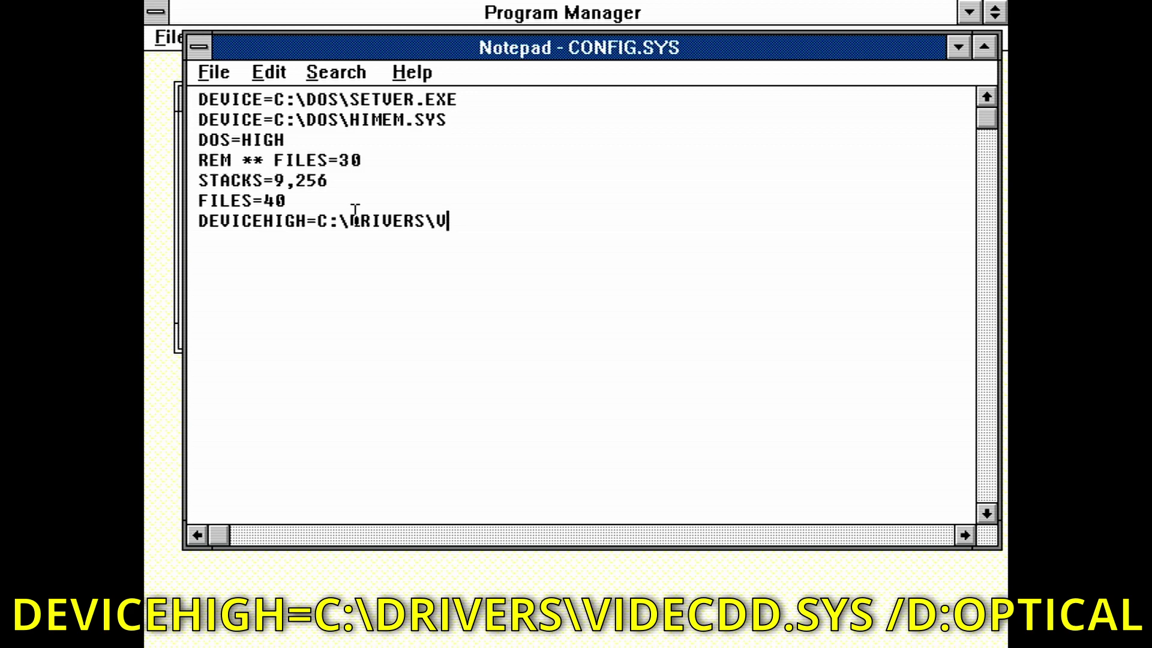
{"action": "type", "text": "IDECDD.SYS"}
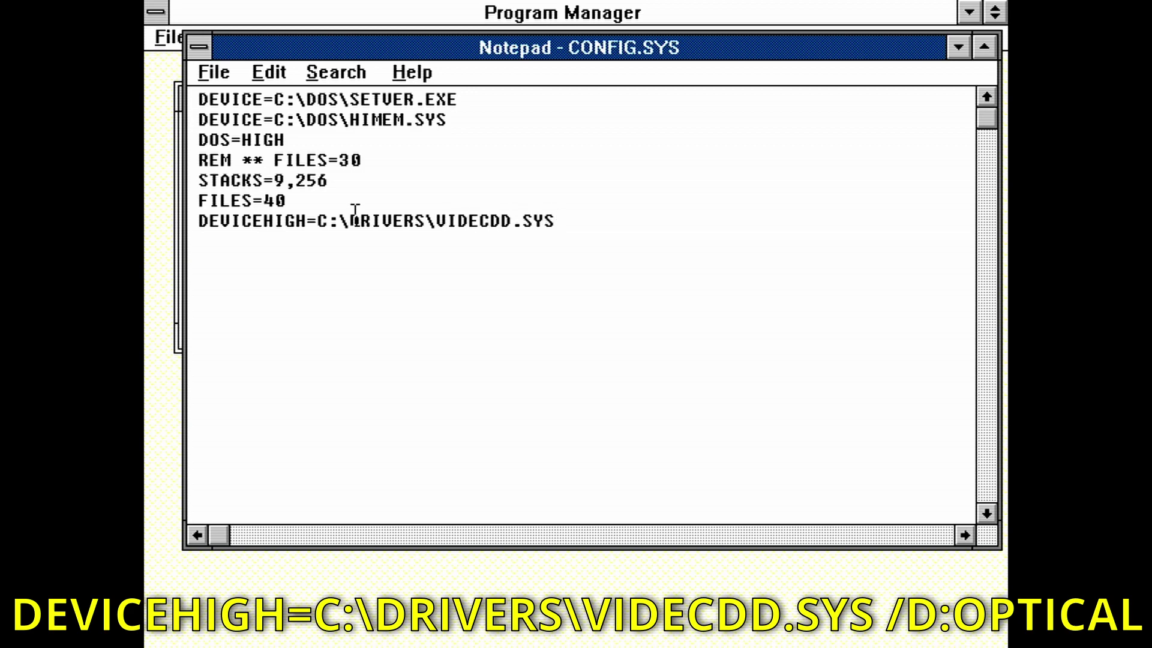
{"action": "type", "text": " /D:OPTICAL"}
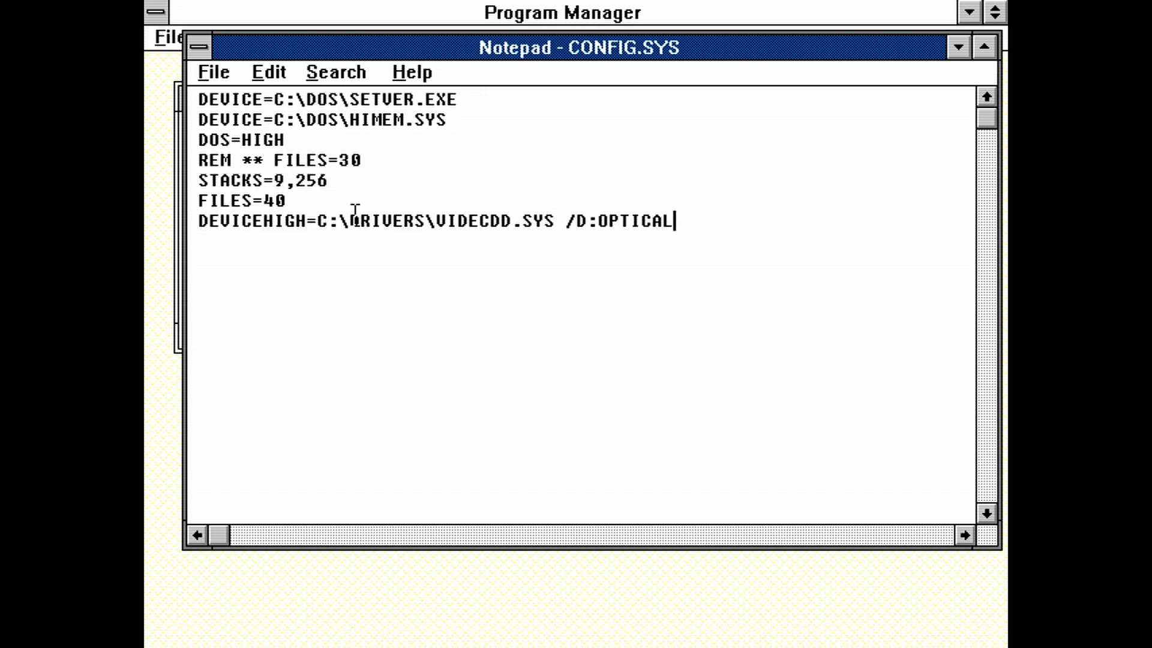
{"action": "left_click", "coordinate": [212, 71]}
{"action": "left_click", "coordinate": [216, 146]}
Step: Exit Notepad and minimize the Accessories group
{"action": "left_click", "coordinate": [213, 72]}
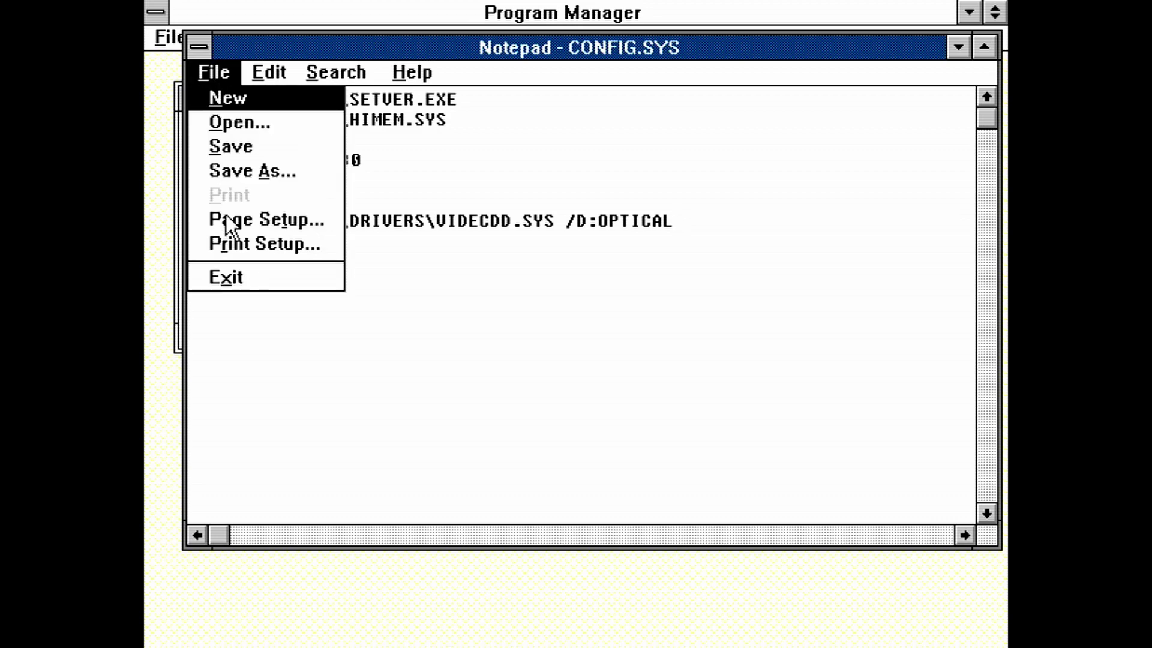
{"action": "left_click", "coordinate": [237, 278]}
{"action": "double_click", "coordinate": [199, 100]}
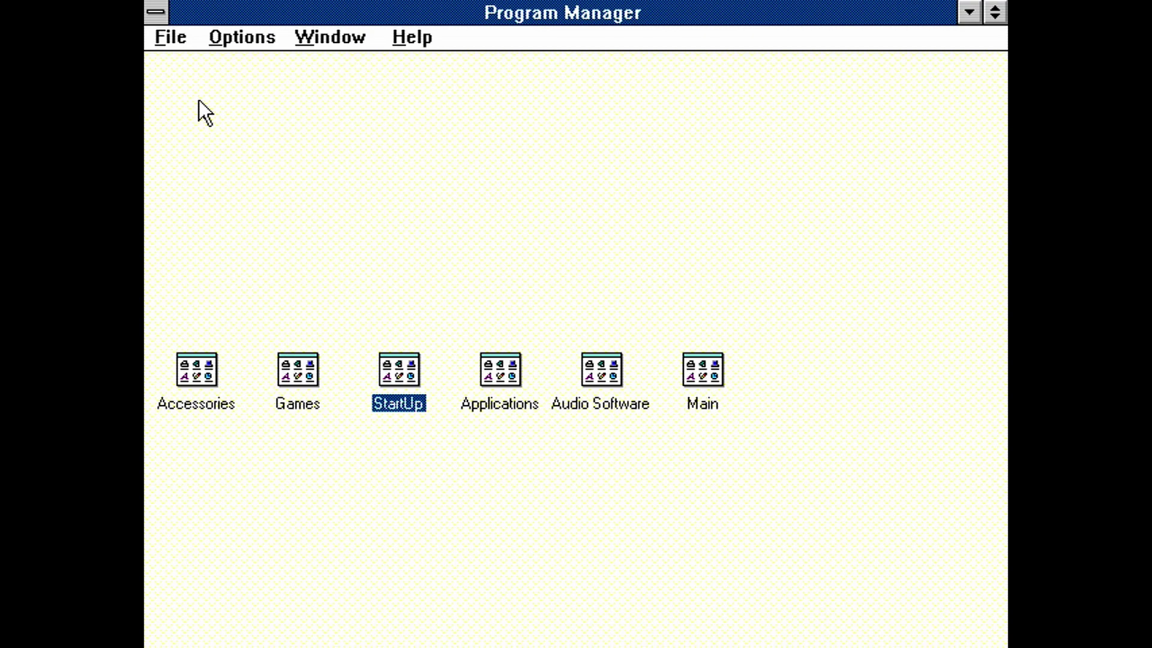
Step: Open the Main program group and launch File Manager
{"action": "left_click", "coordinate": [499, 403]}
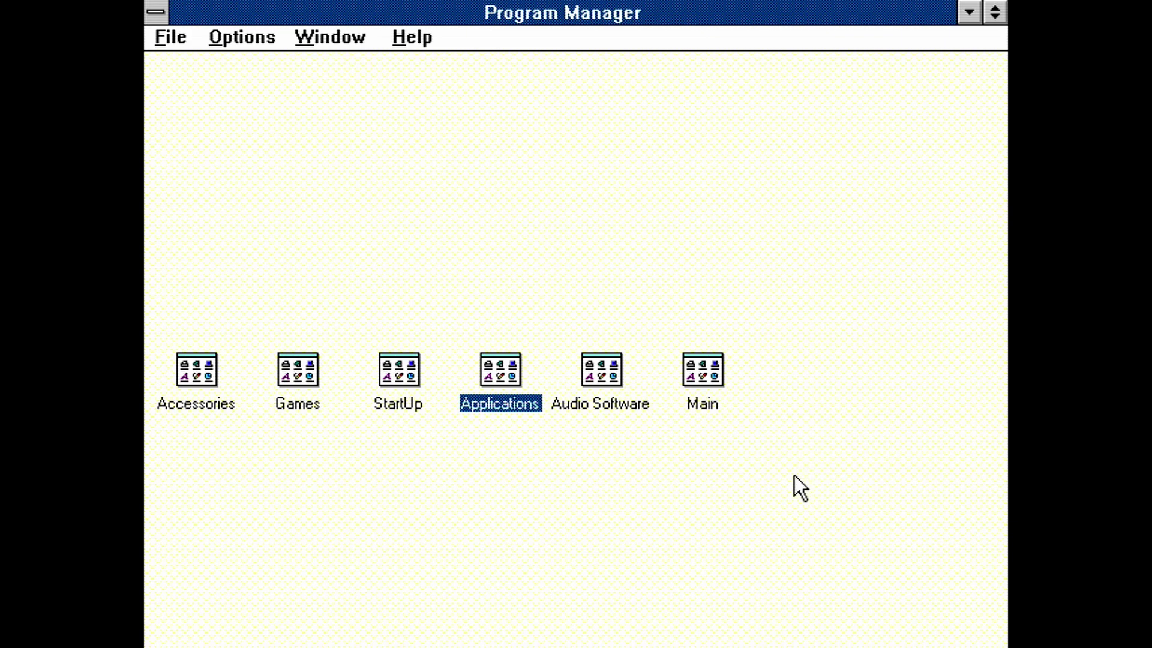
{"action": "double_click", "coordinate": [710, 378]}
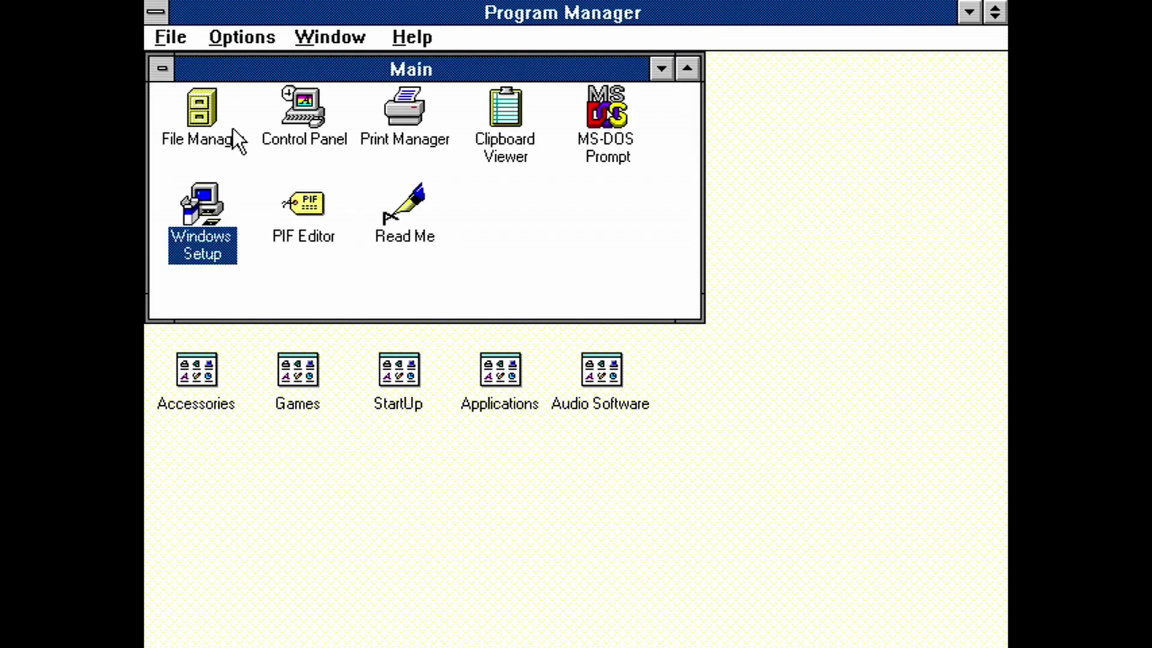
{"action": "double_click", "coordinate": [192, 99]}
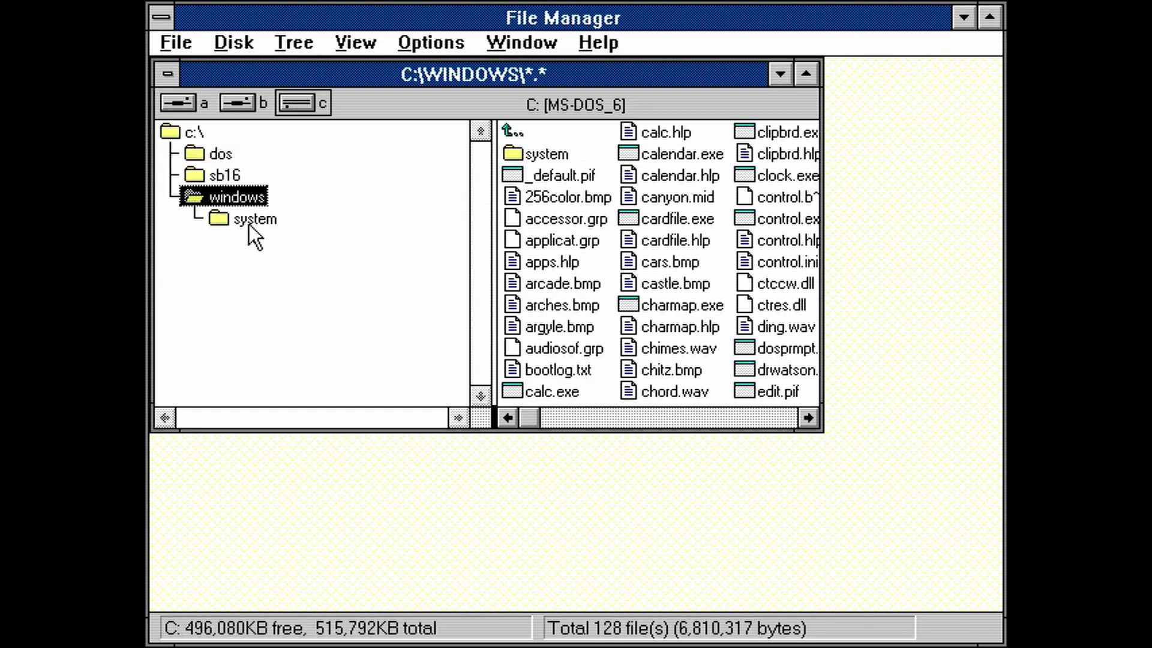
Step: Create a new directory named drivers at the root of drive C
{"action": "double_click", "coordinate": [193, 195]}
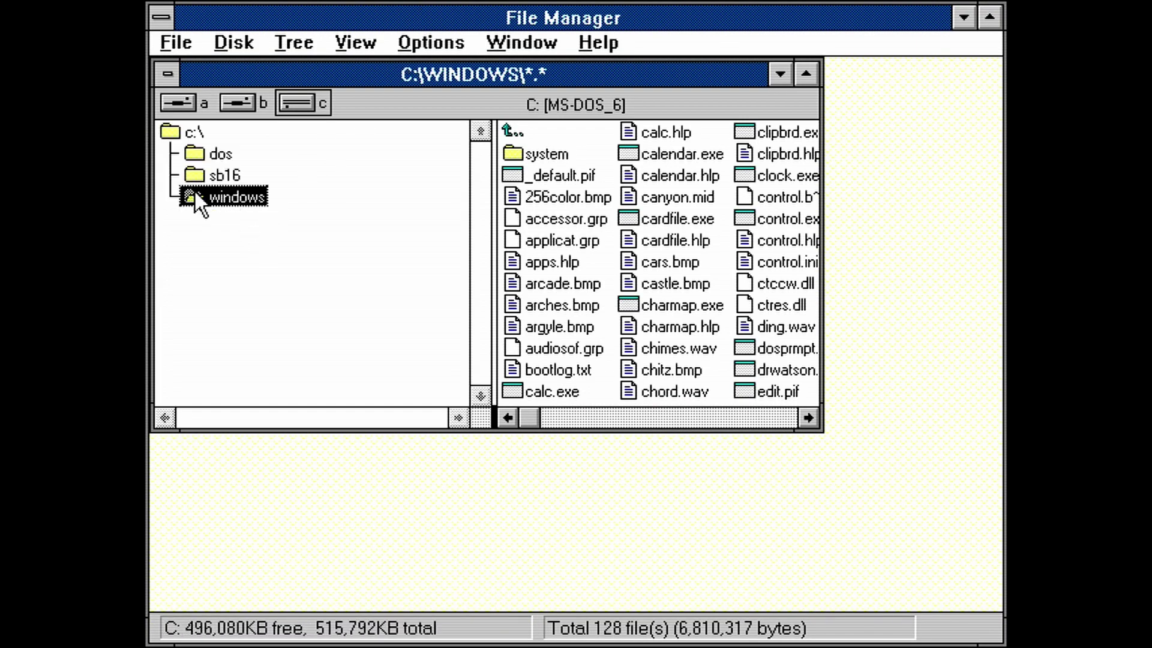
{"action": "left_click", "coordinate": [193, 132]}
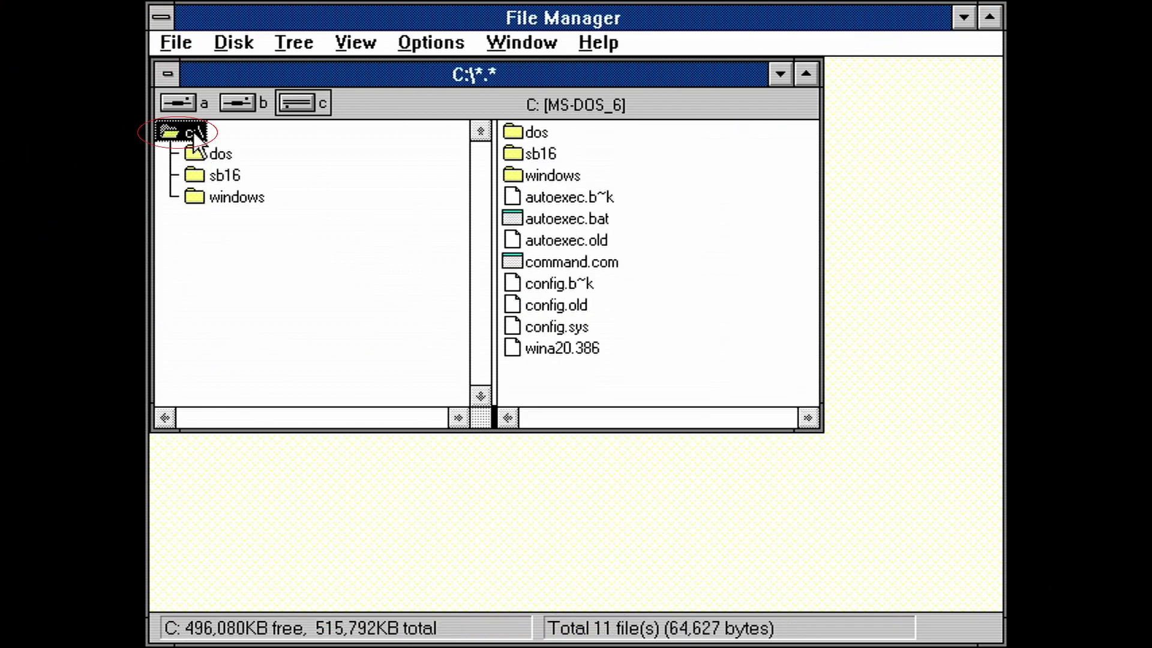
{"action": "left_click", "coordinate": [168, 41]}
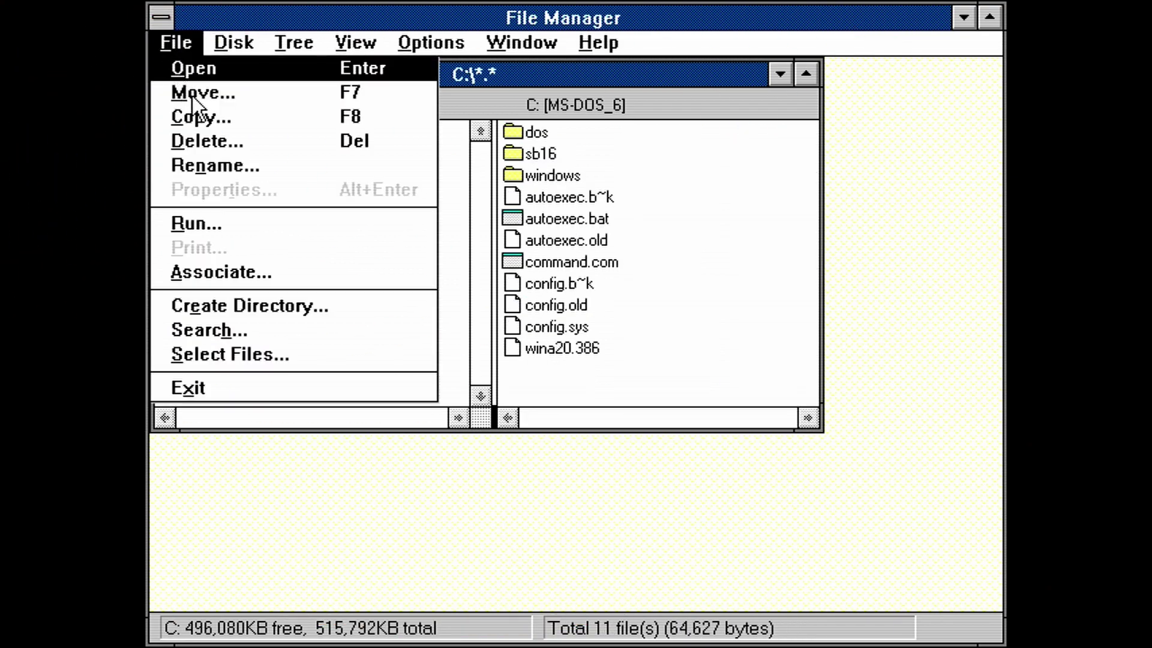
{"action": "left_click", "coordinate": [215, 306]}
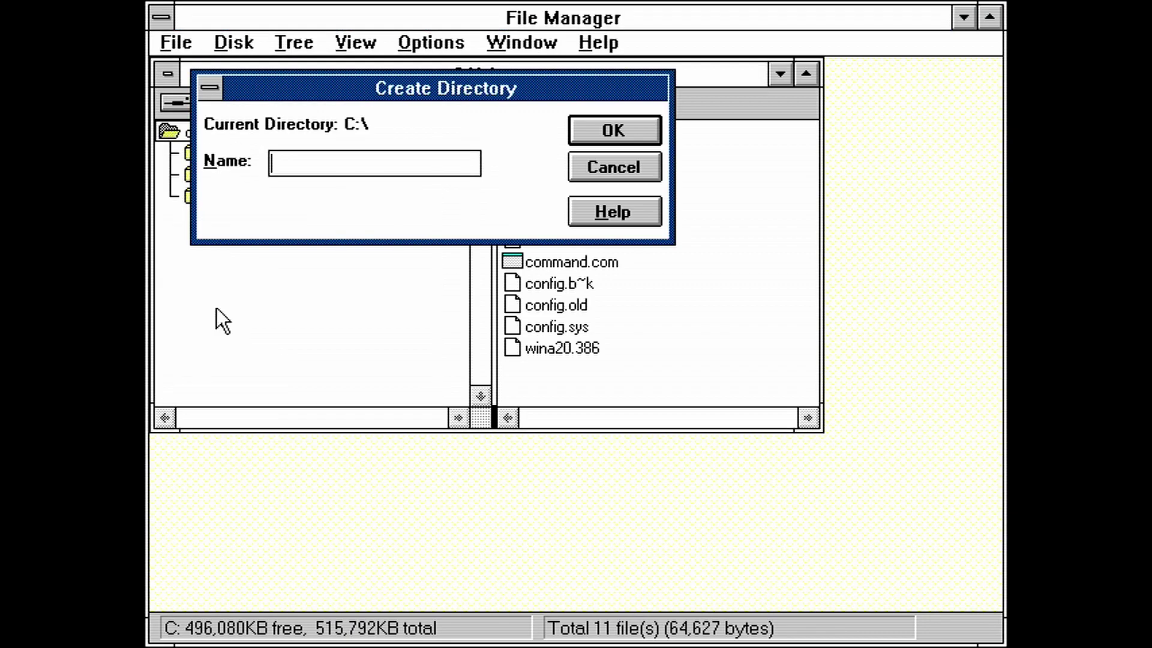
{"action": "type", "text": "drivers"}
{"action": "key", "text": "Return"}
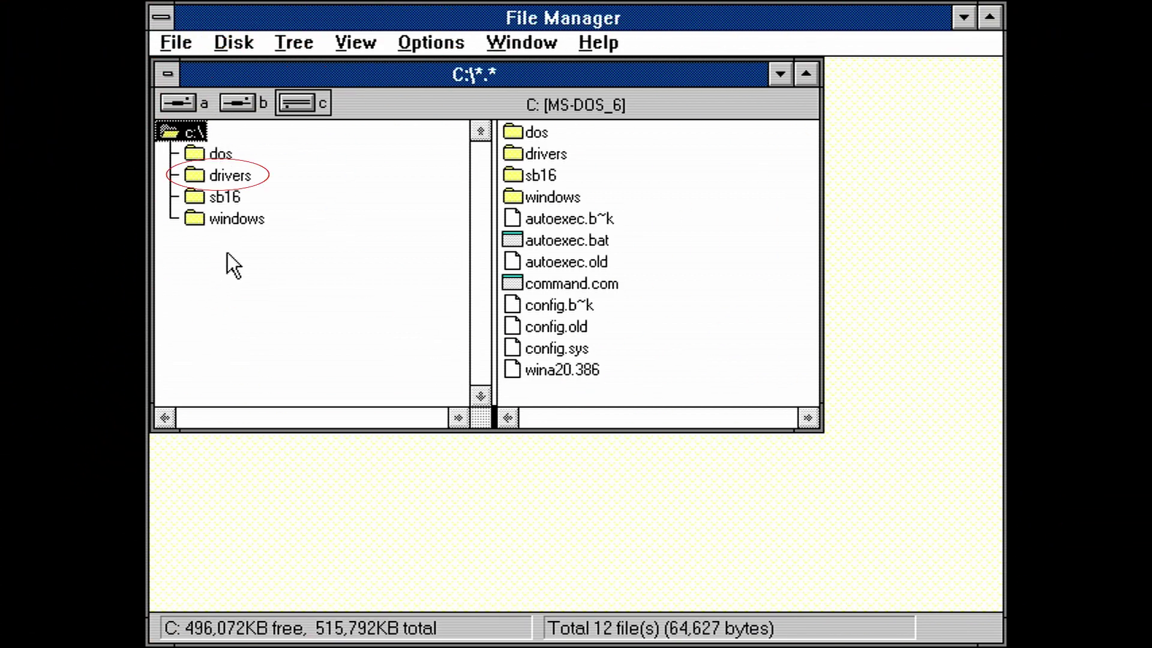
Step: Open a second File Manager directory window and move it down and right
{"action": "left_click", "coordinate": [521, 43]}
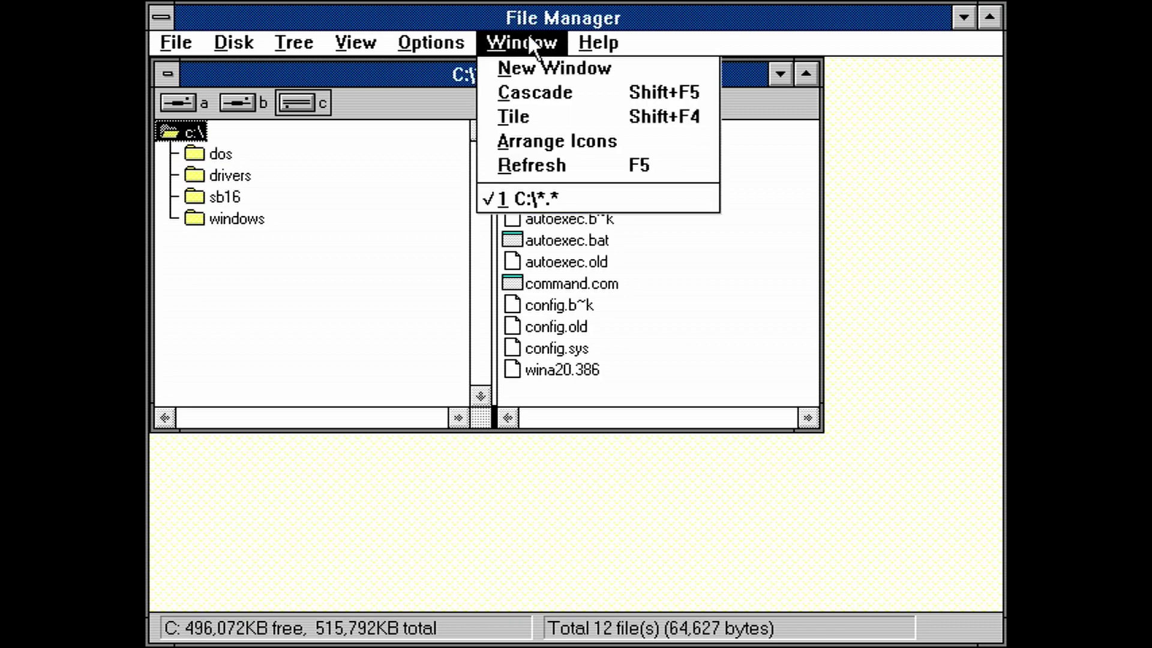
{"action": "left_click", "coordinate": [533, 67]}
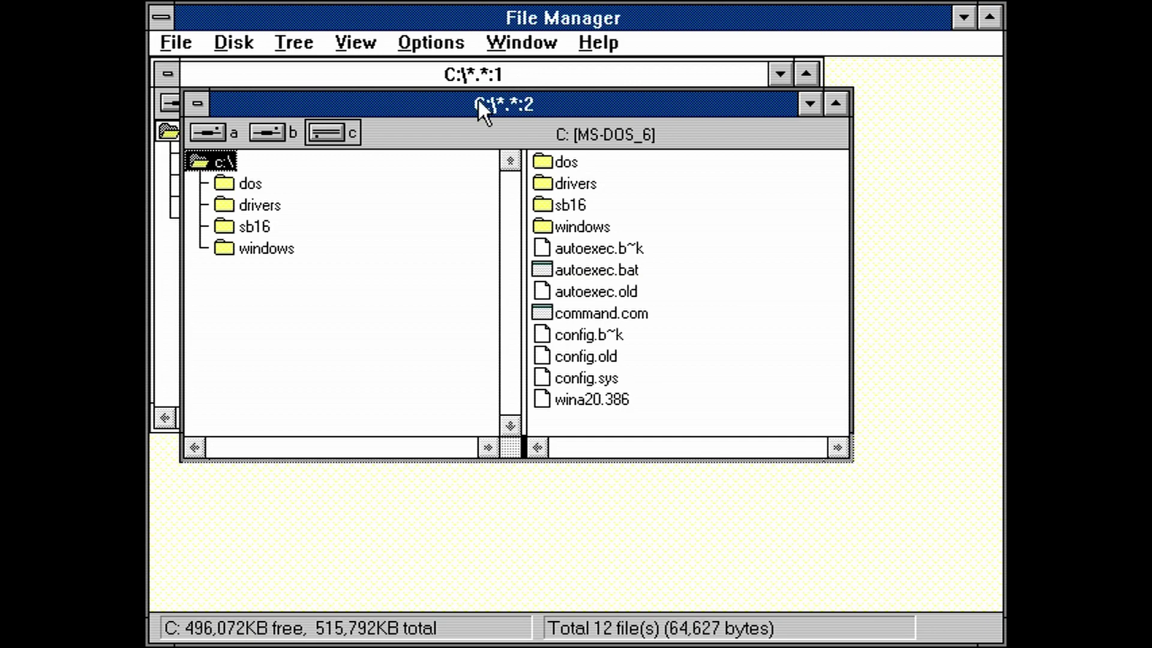
{"action": "left_click_drag", "start_coordinate": [477, 100], "coordinate": [520, 227]}
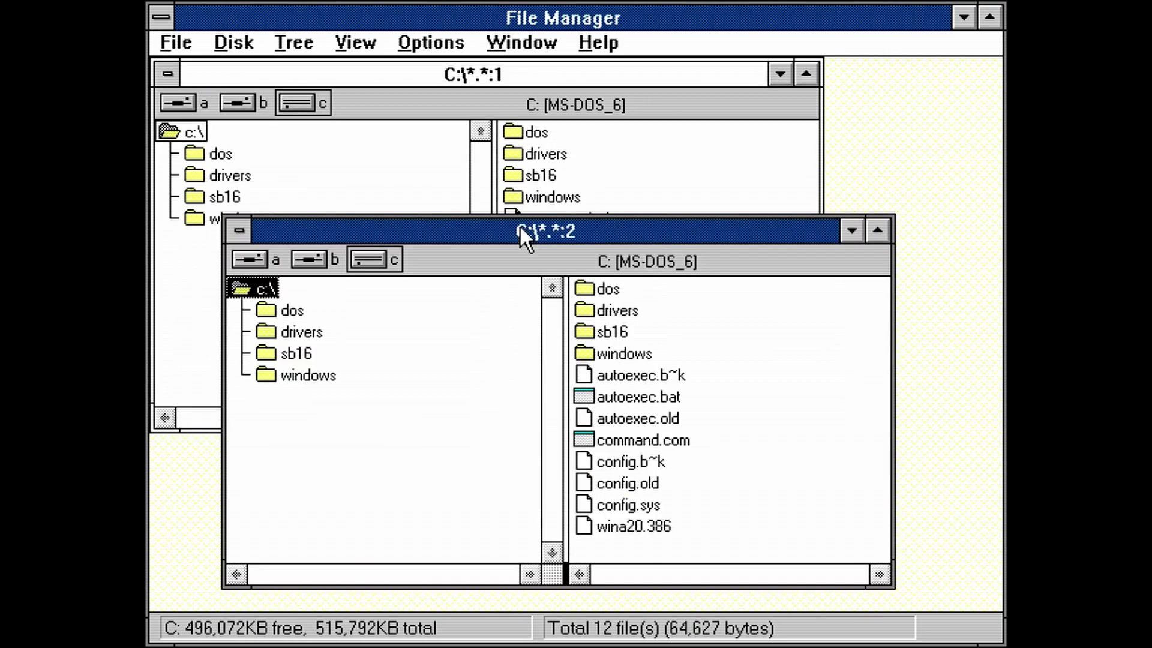
Step: Mount CDROM.IMG as the floppy in drive A from the emulator menu
{"action": "key", "text": "F12"}
{"action": "key", "text": "Return"}
{"action": "key", "text": "Down"}
{"action": "key", "text": "Down"}
{"action": "key", "text": "Return"}
{"action": "key", "text": "Down"}
{"action": "key", "text": "Down"}
{"action": "key", "text": "Down"}
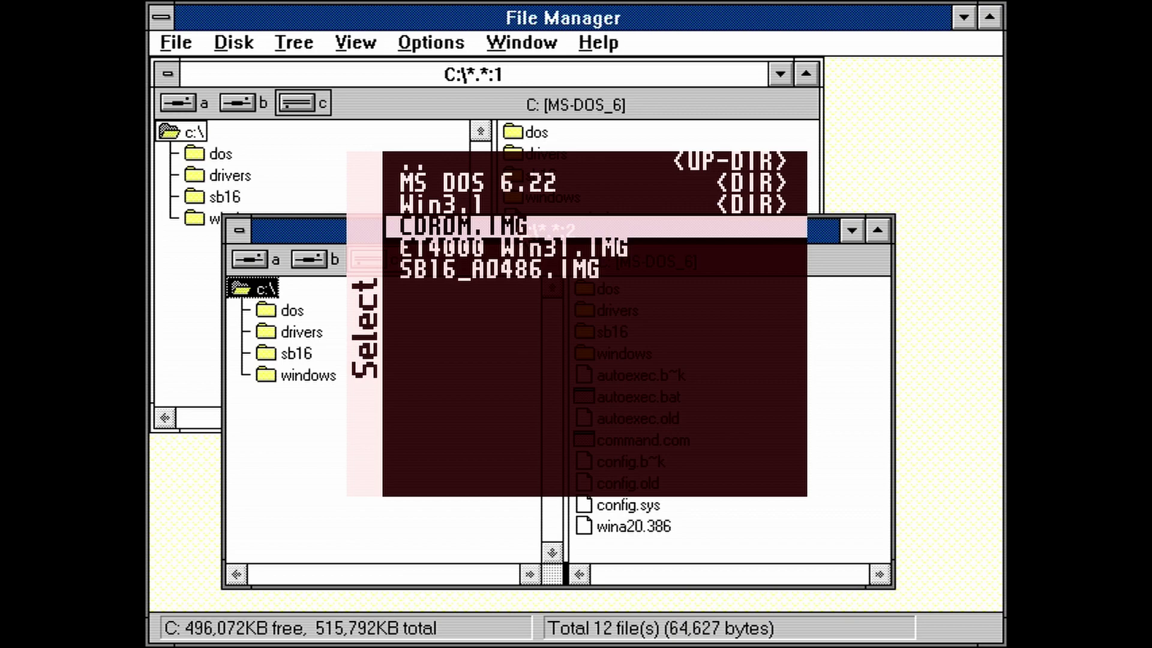
{"action": "key", "text": "Return"}
{"action": "key", "text": "F12"}
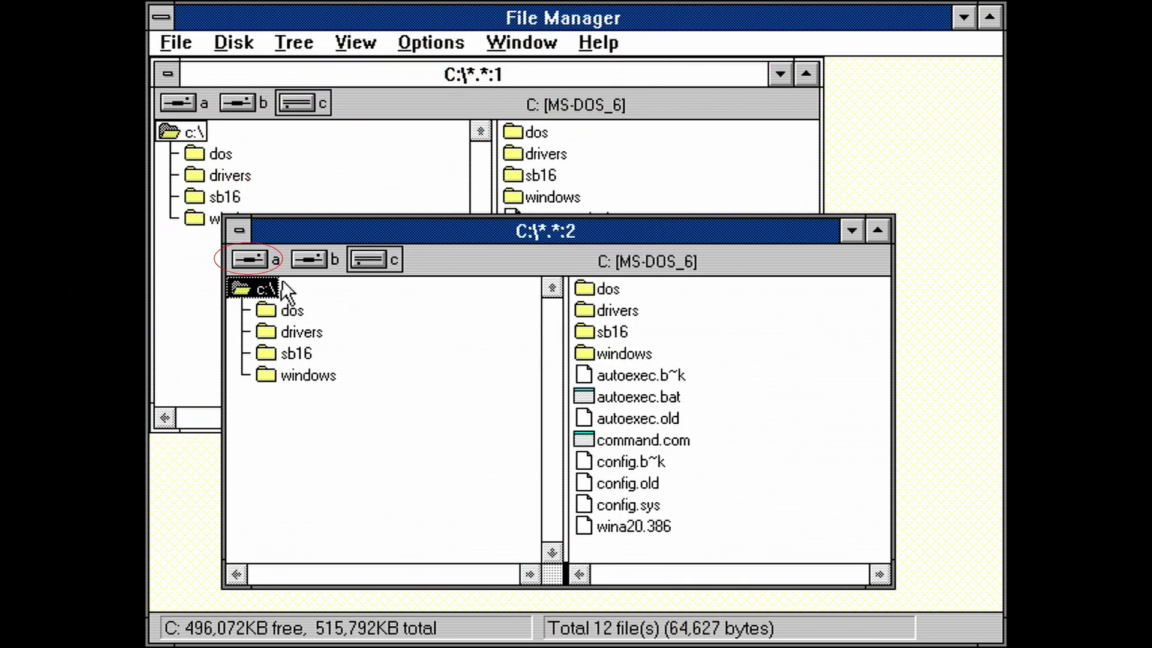
Step: Copy videcdd.sys from drive A into C:\DRIVERS, then close the drive A window
{"action": "left_click", "coordinate": [266, 263]}
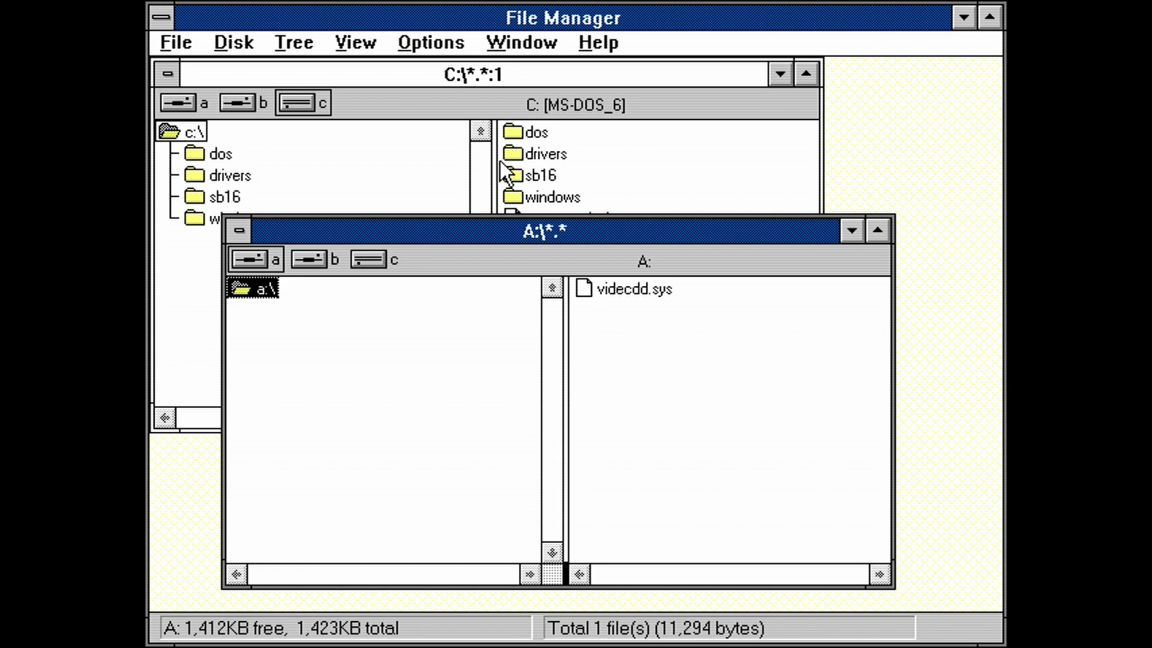
{"action": "double_click", "coordinate": [517, 154]}
{"action": "left_click", "coordinate": [694, 520]}
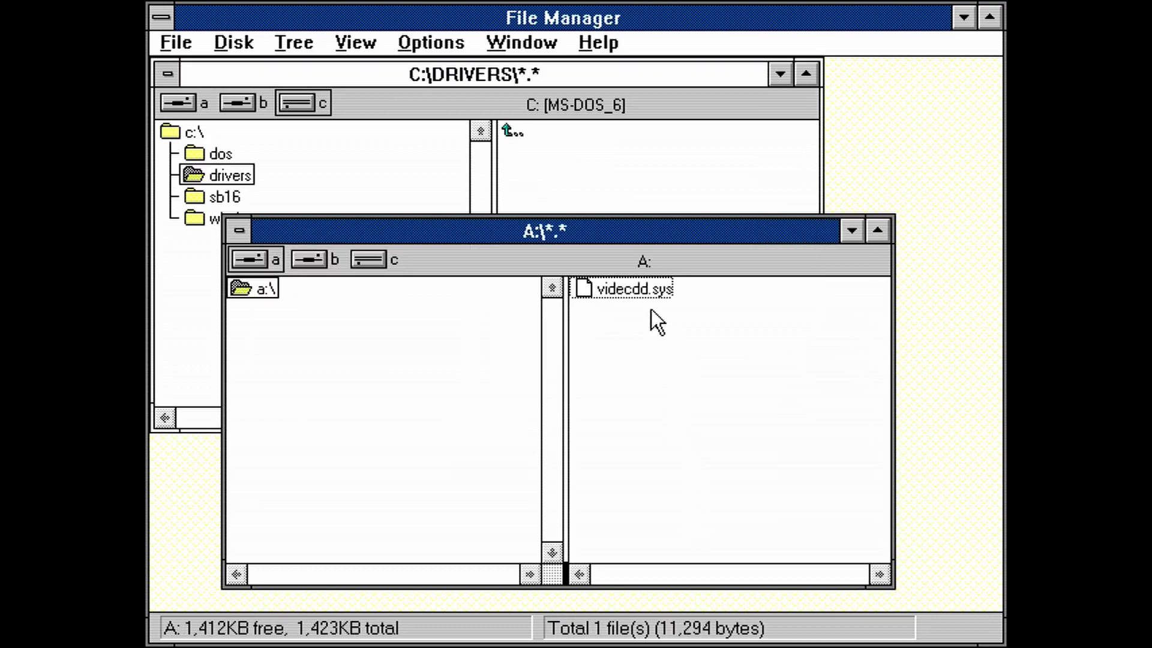
{"action": "left_click_drag", "start_coordinate": [628, 289], "coordinate": [596, 170]}
{"action": "left_click", "coordinate": [529, 387]}
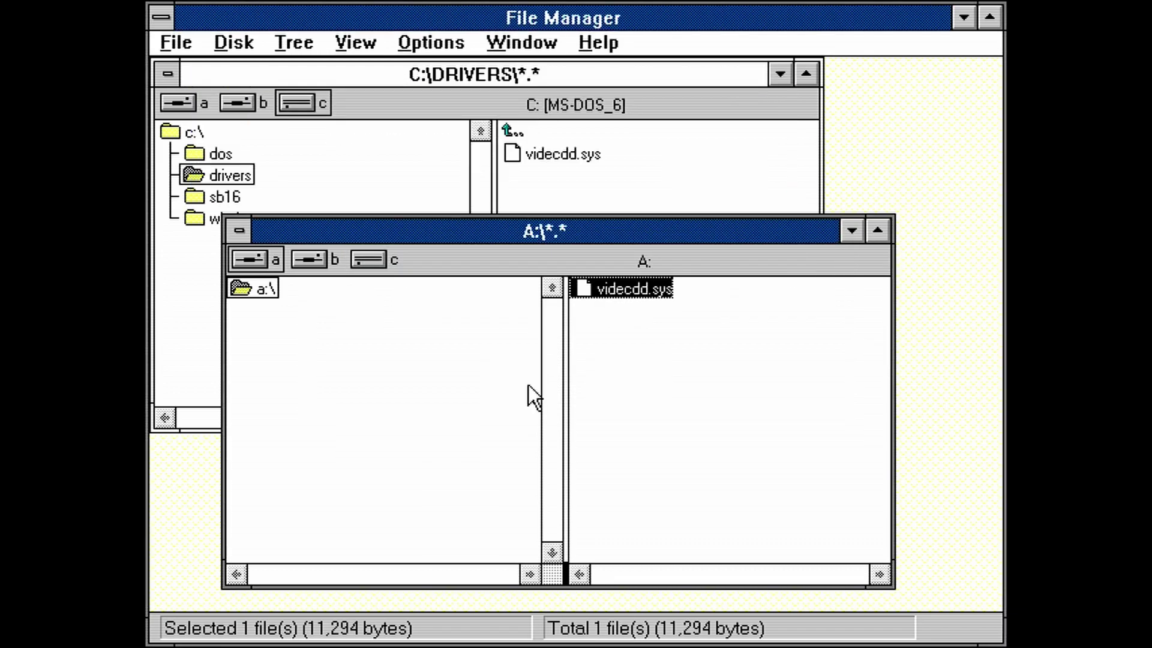
{"action": "double_click", "coordinate": [235, 228]}
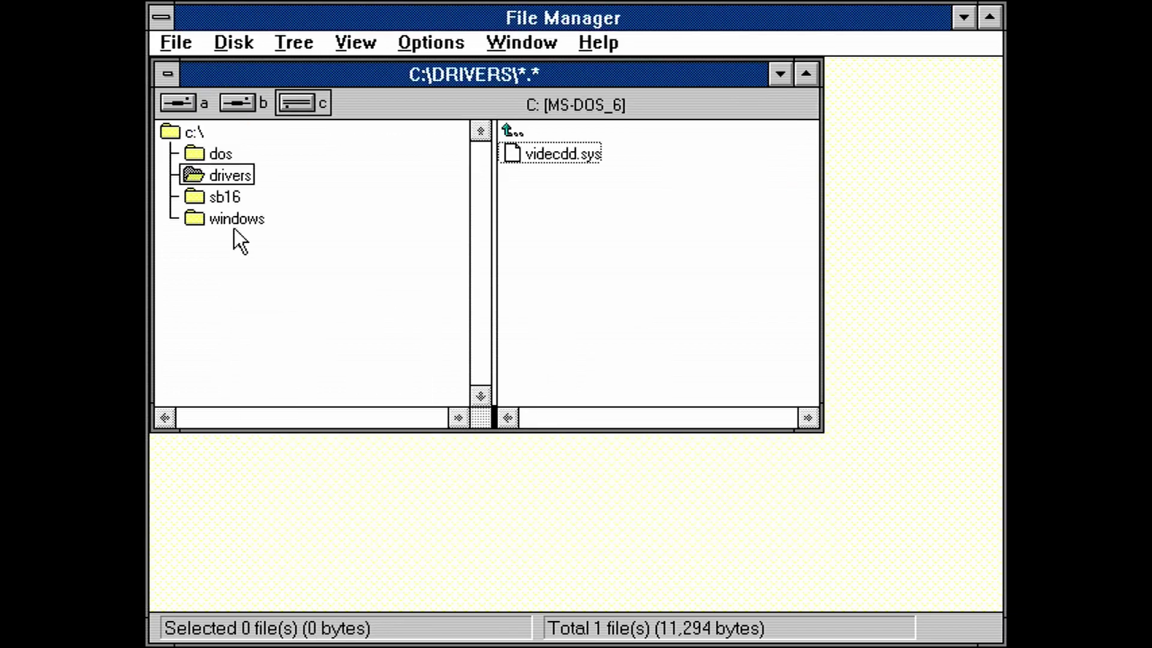
Step: Close File Manager and eject the floppy image from drive A
{"action": "left_click", "coordinate": [170, 44]}
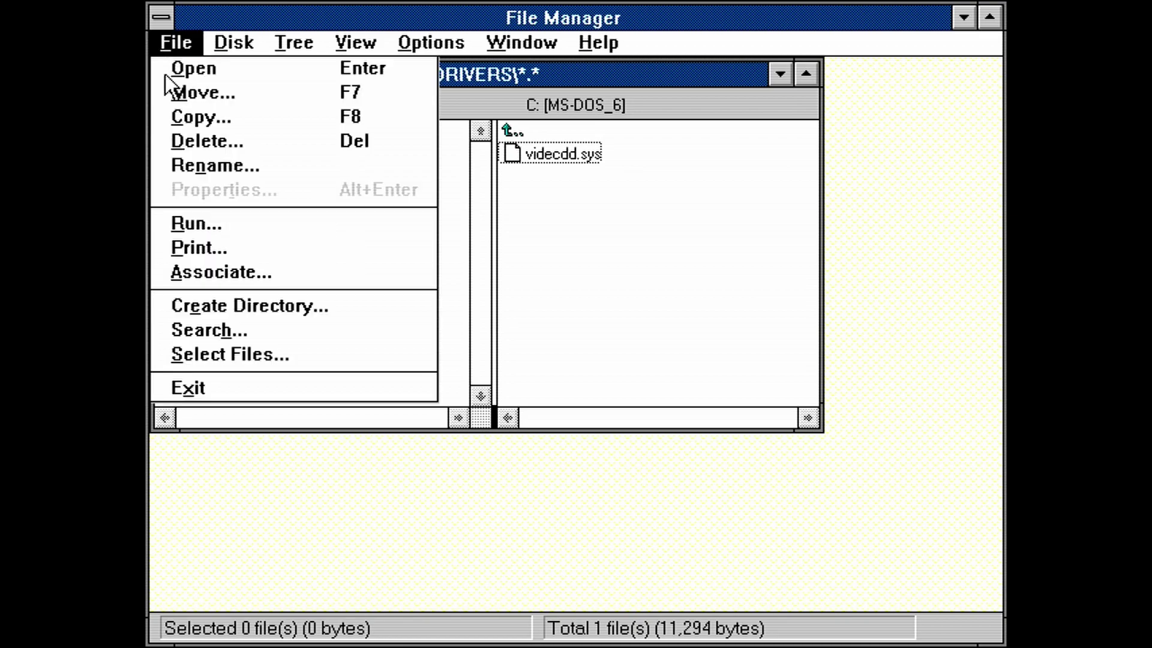
{"action": "left_click", "coordinate": [185, 379]}
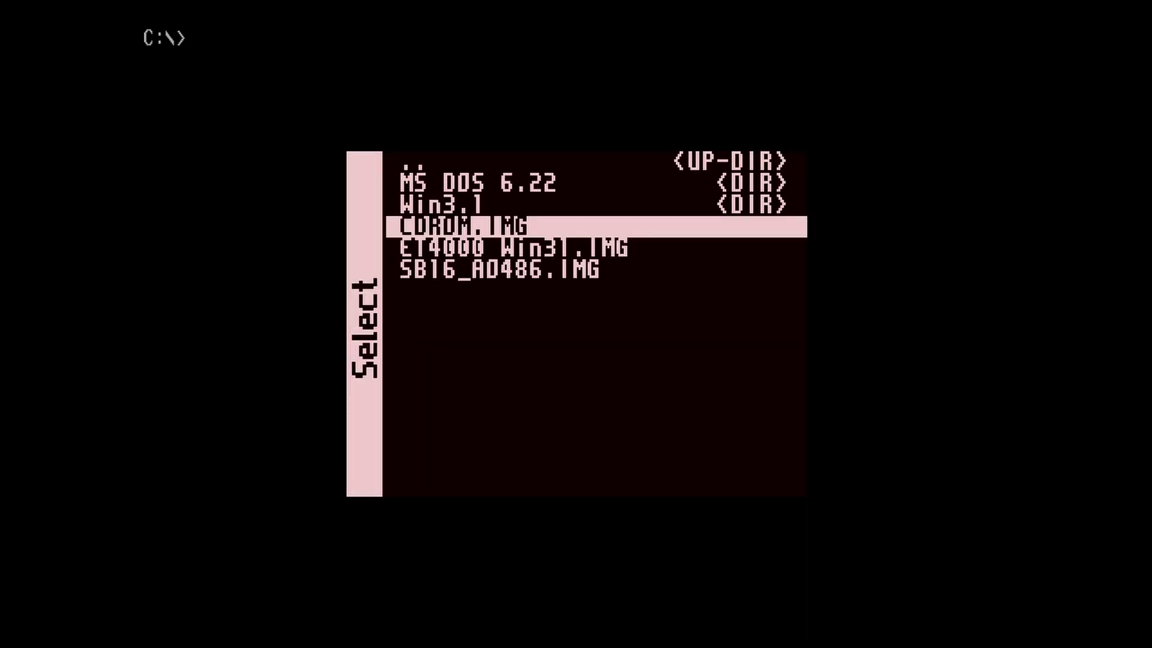
{"action": "key", "text": "BackSpace"}
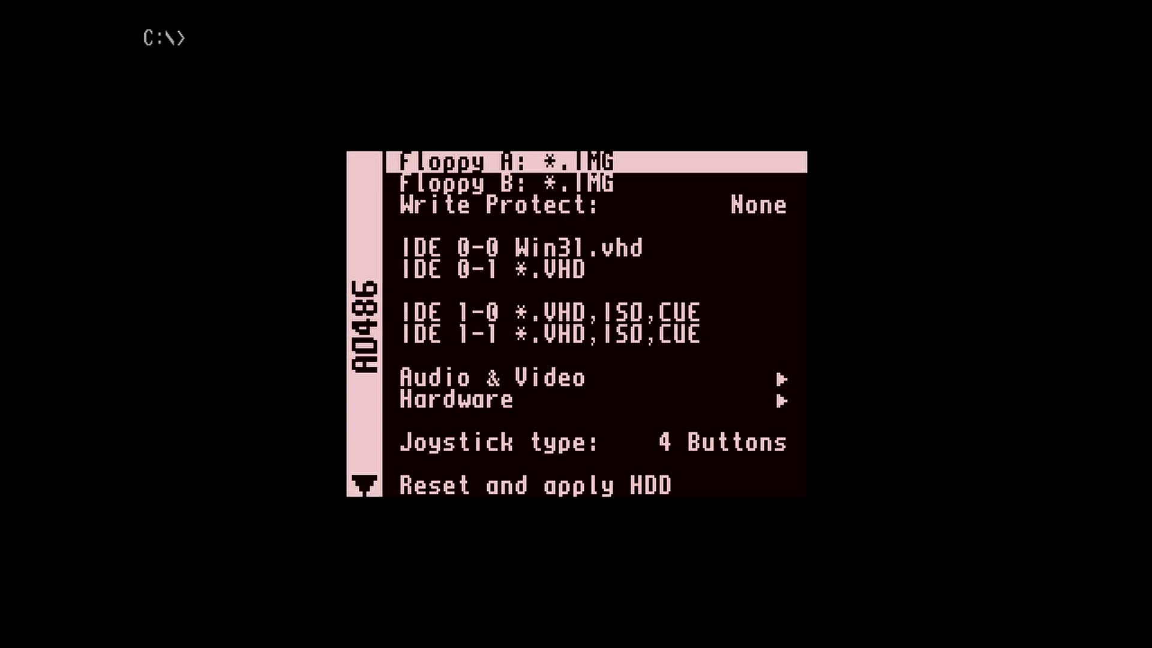
Step: Reset the PC with 'Reset and apply HDD', then start Windows with win
{"action": "key", "text": "Down"}
{"action": "key", "text": "Down"}
{"action": "key", "text": "Down"}
{"action": "key", "text": "Down"}
{"action": "key", "text": "Down"}
{"action": "key", "text": "Down"}
{"action": "key", "text": "Down"}
{"action": "key", "text": "Down"}
{"action": "key", "text": "Down"}
{"action": "key", "text": "Down"}
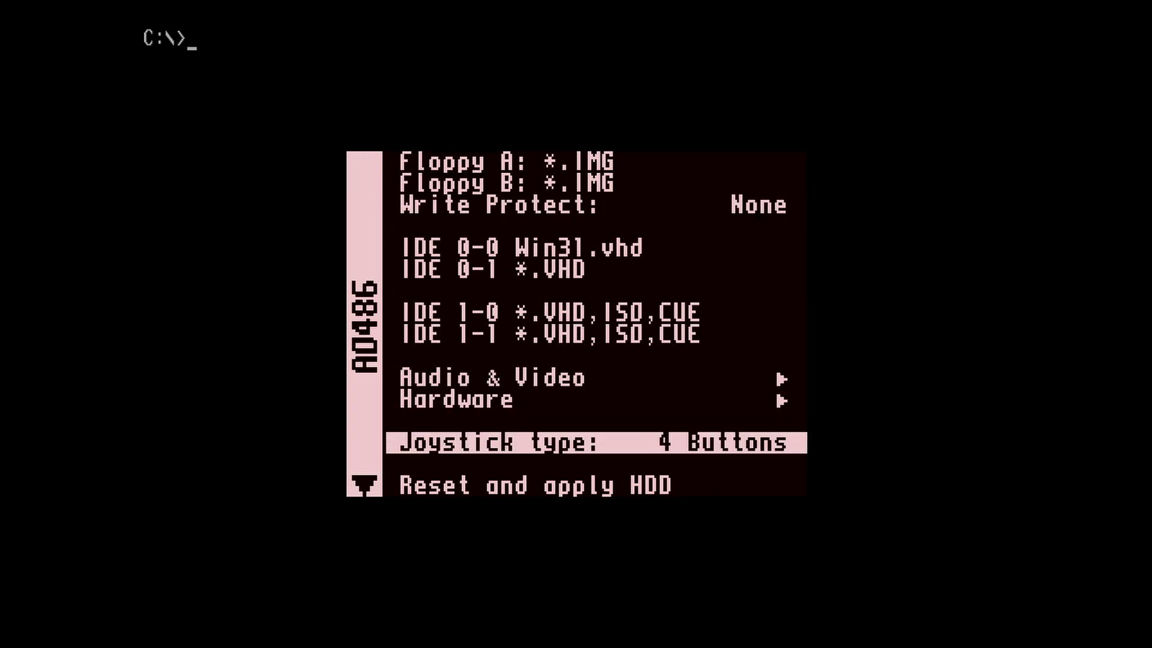
{"action": "key", "text": "Return"}
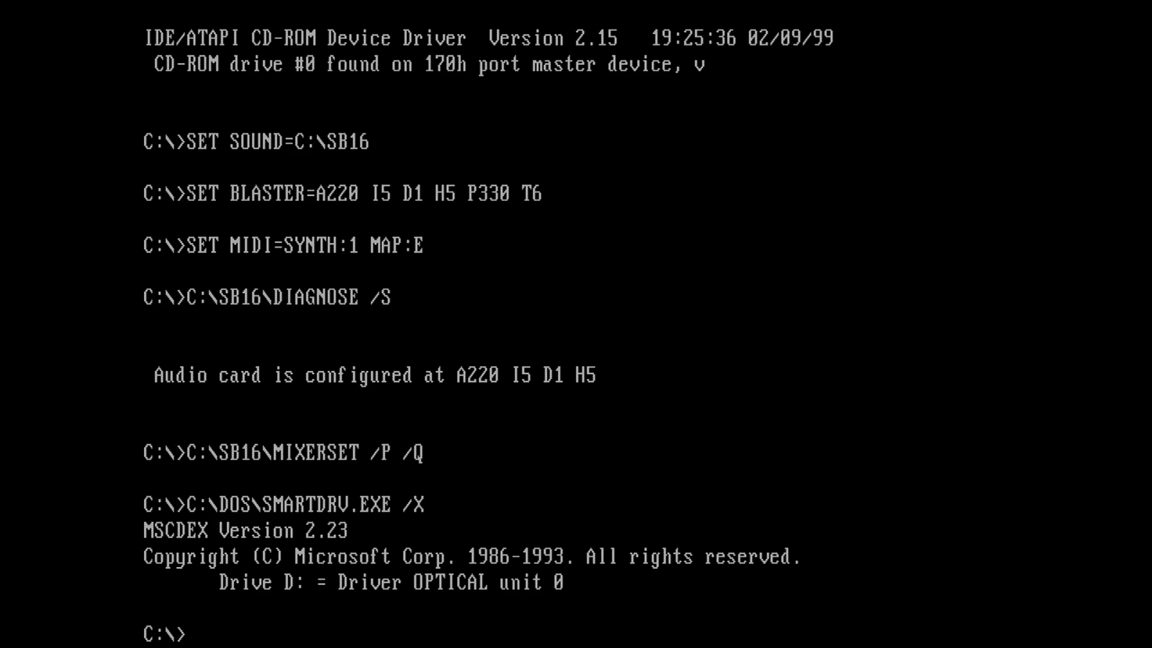
{"action": "type", "text": "win"}
{"action": "key", "text": "Return"}
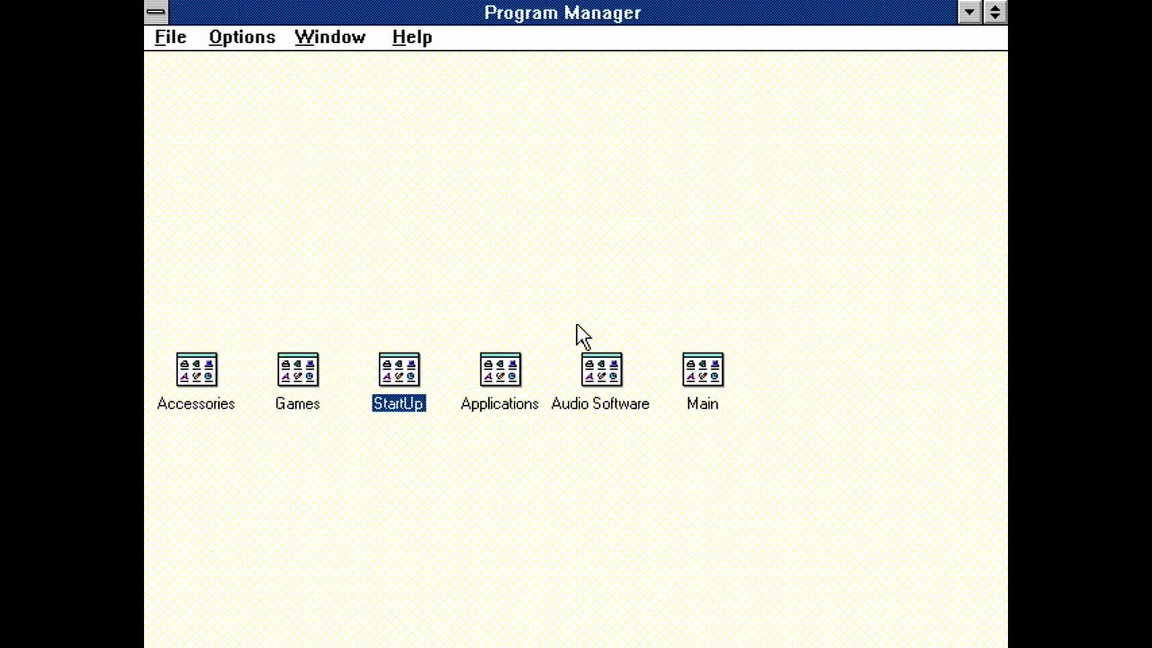
Step: Open File Manager and mount the Myst (1994) disc image as the CD drive
{"action": "double_click", "coordinate": [702, 370]}
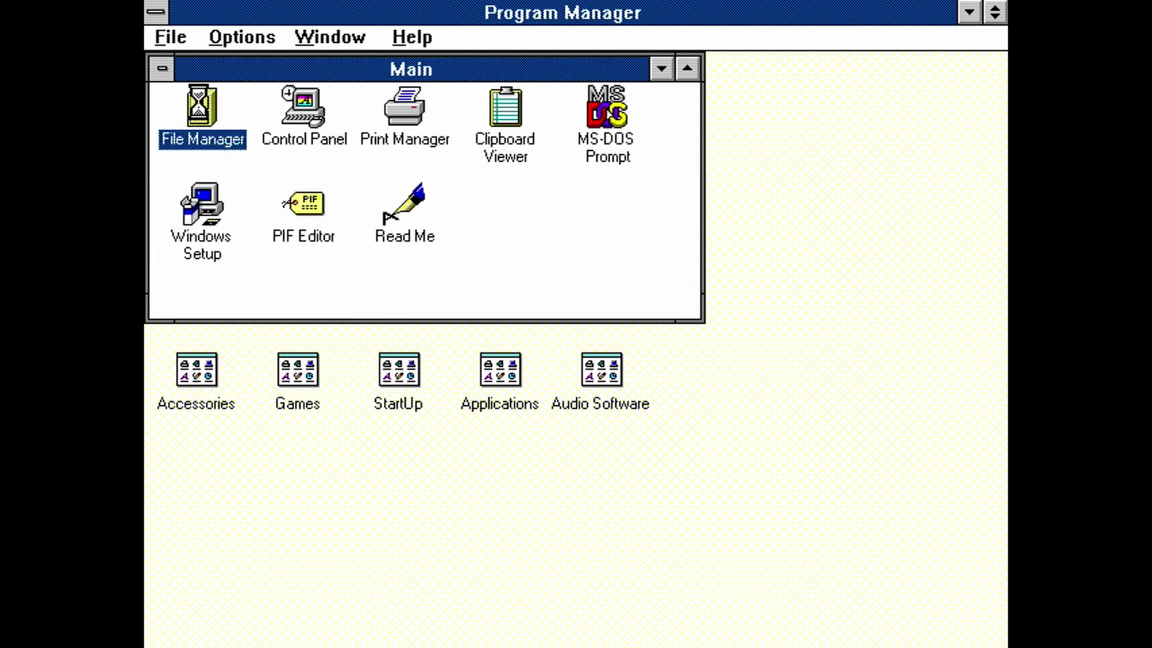
{"action": "double_click", "coordinate": [221, 139]}
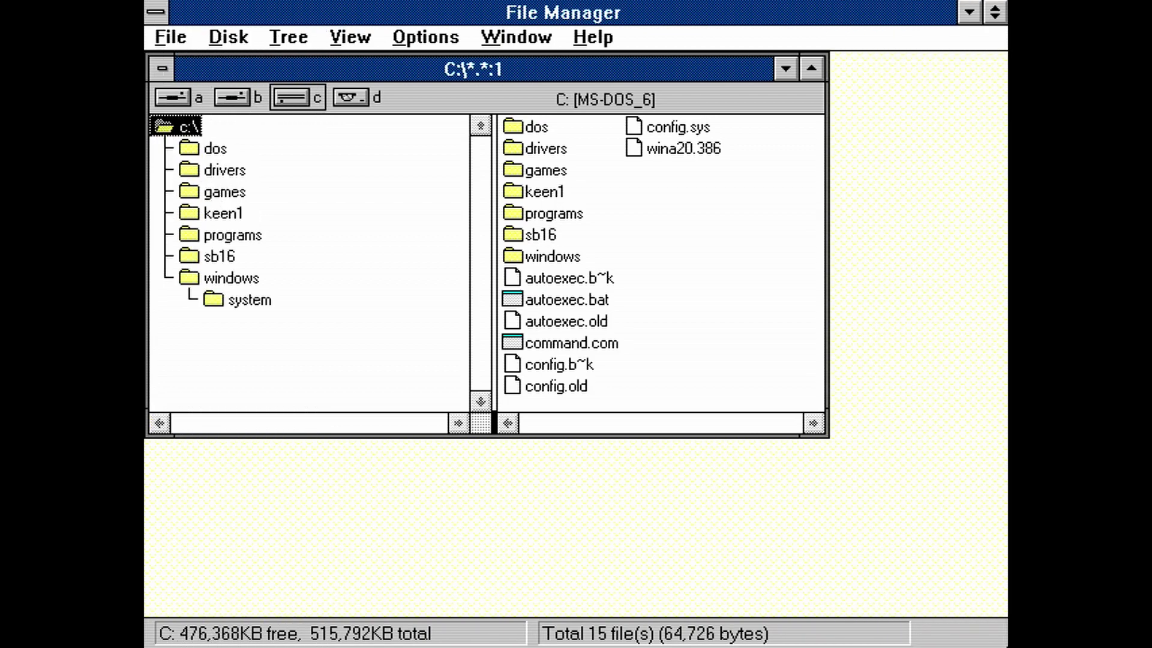
{"action": "key", "text": "F12"}
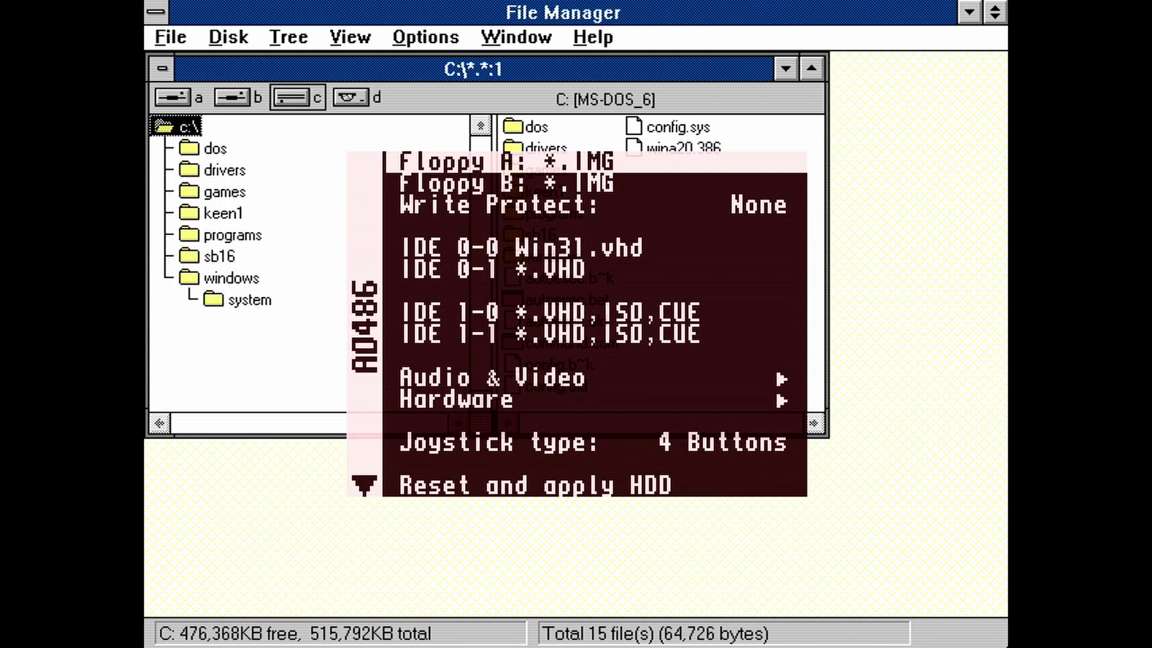
{"action": "key", "text": "Down"}
{"action": "key", "text": "Down"}
{"action": "key", "text": "Down"}
{"action": "key", "text": "Down"}
{"action": "key", "text": "Down"}
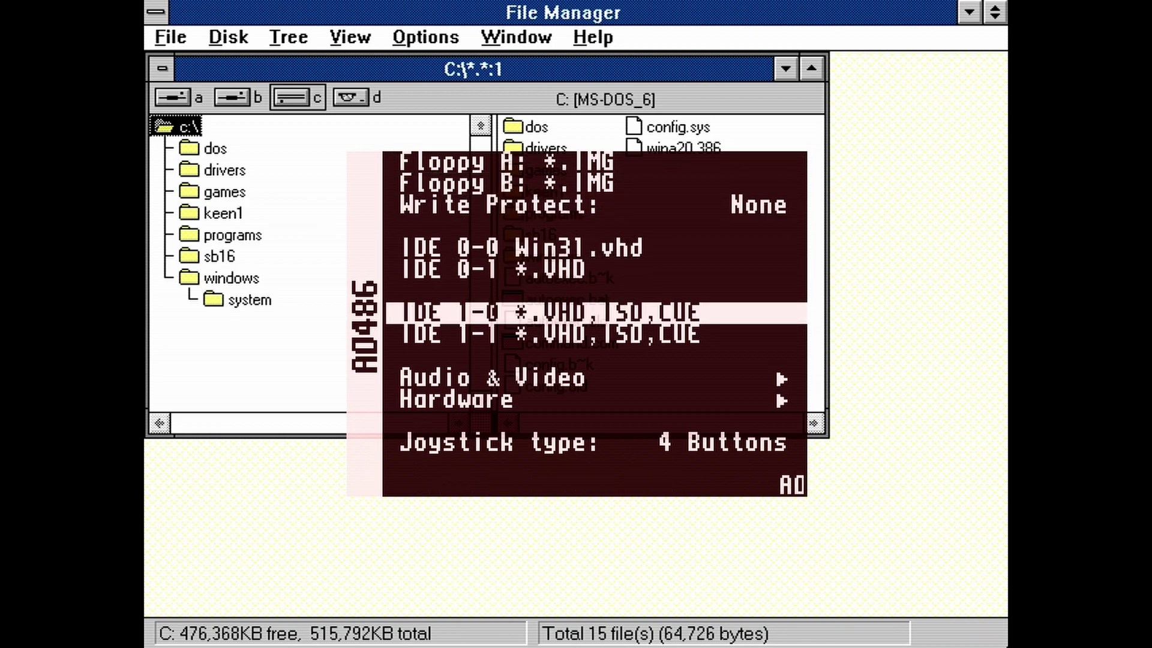
{"action": "key", "text": "Return"}
{"action": "key", "text": "Down"}
{"action": "key", "text": "Return"}
{"action": "key", "text": "Down"}
{"action": "key", "text": "Down"}
{"action": "key", "text": "Down"}
{"action": "key", "text": "Down"}
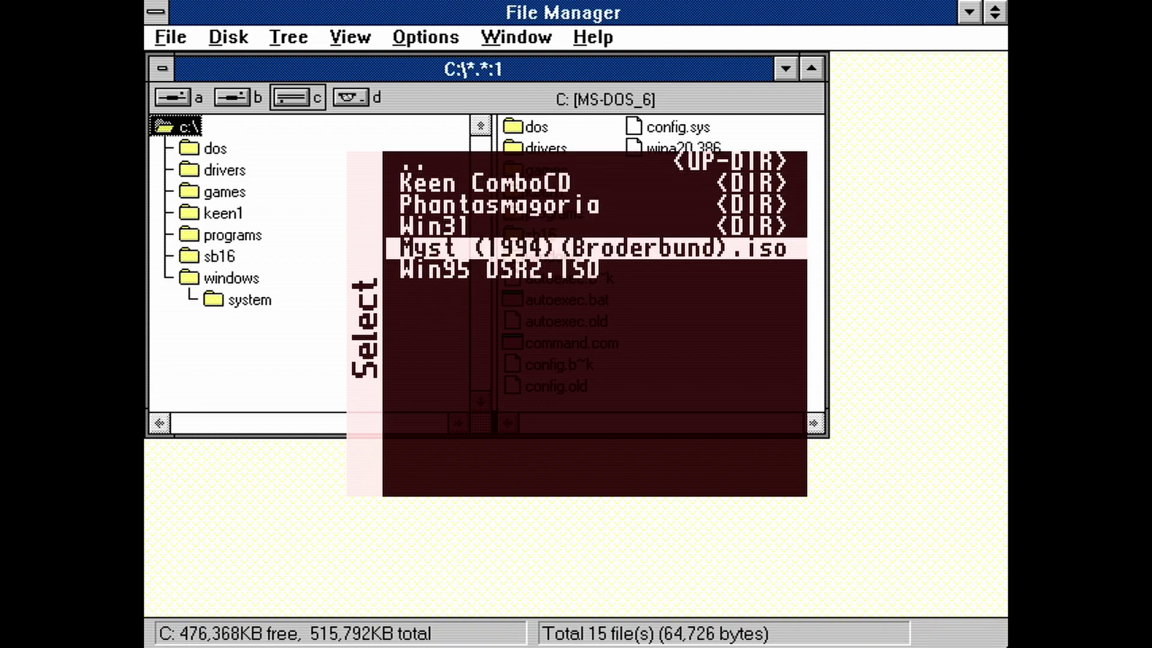
{"action": "key", "text": "Return"}
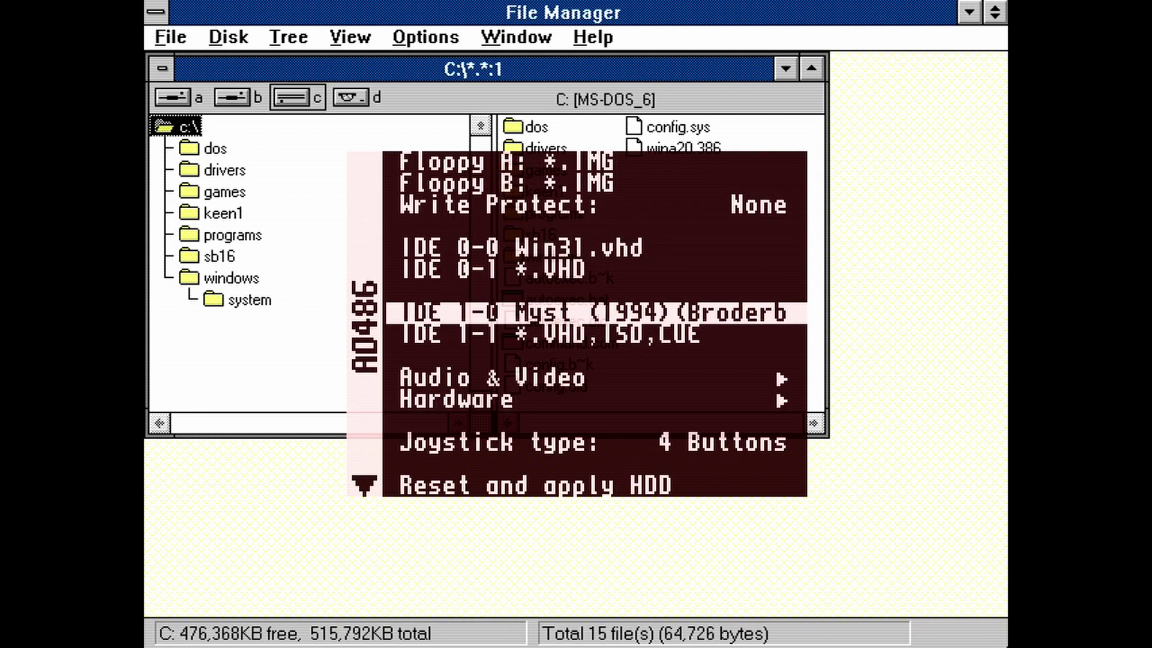
{"action": "key", "text": "F12"}
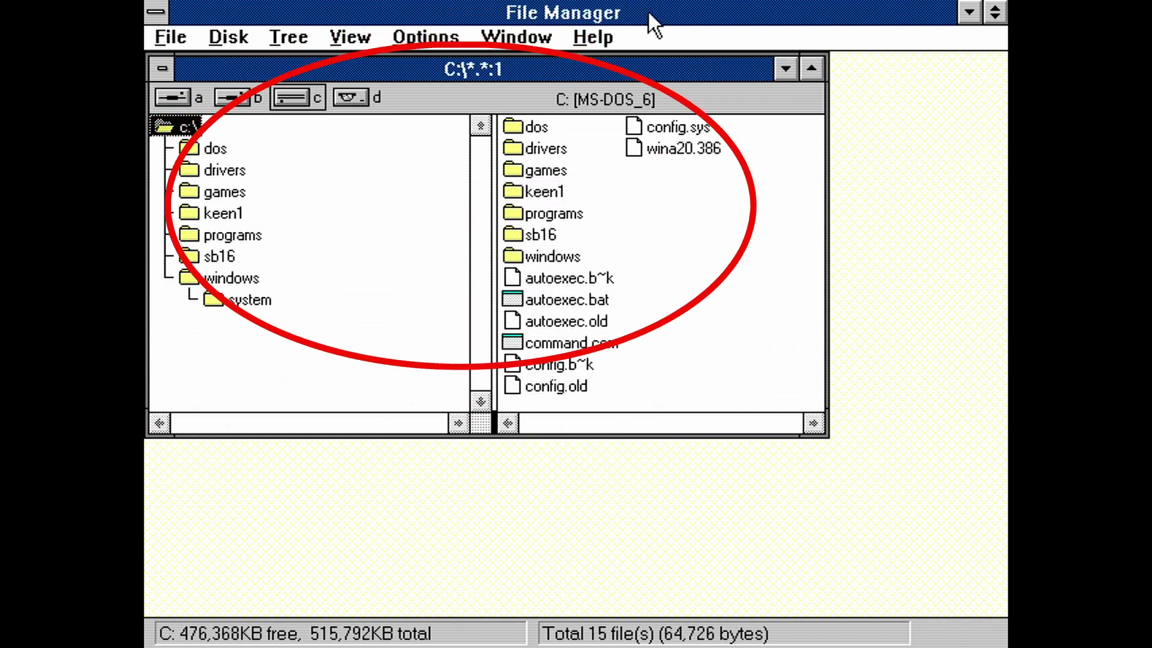
Step: Run install.exe from drive D, then close File Manager and minimize the Main group
{"action": "left_click", "coordinate": [351, 102]}
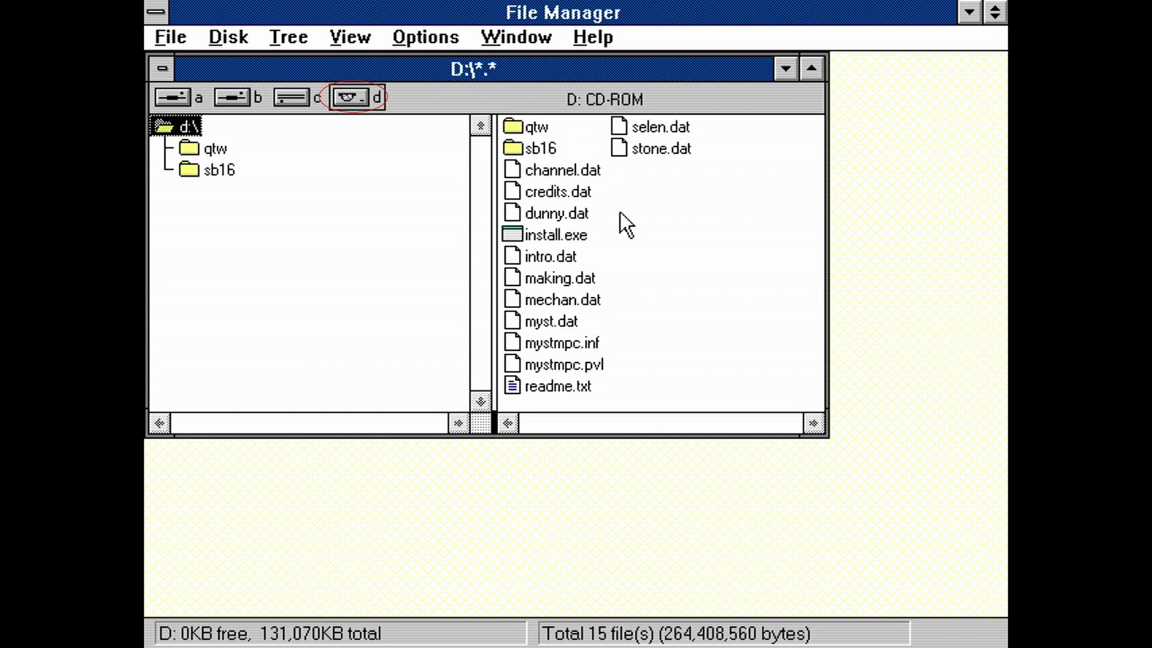
{"action": "double_click", "coordinate": [574, 240]}
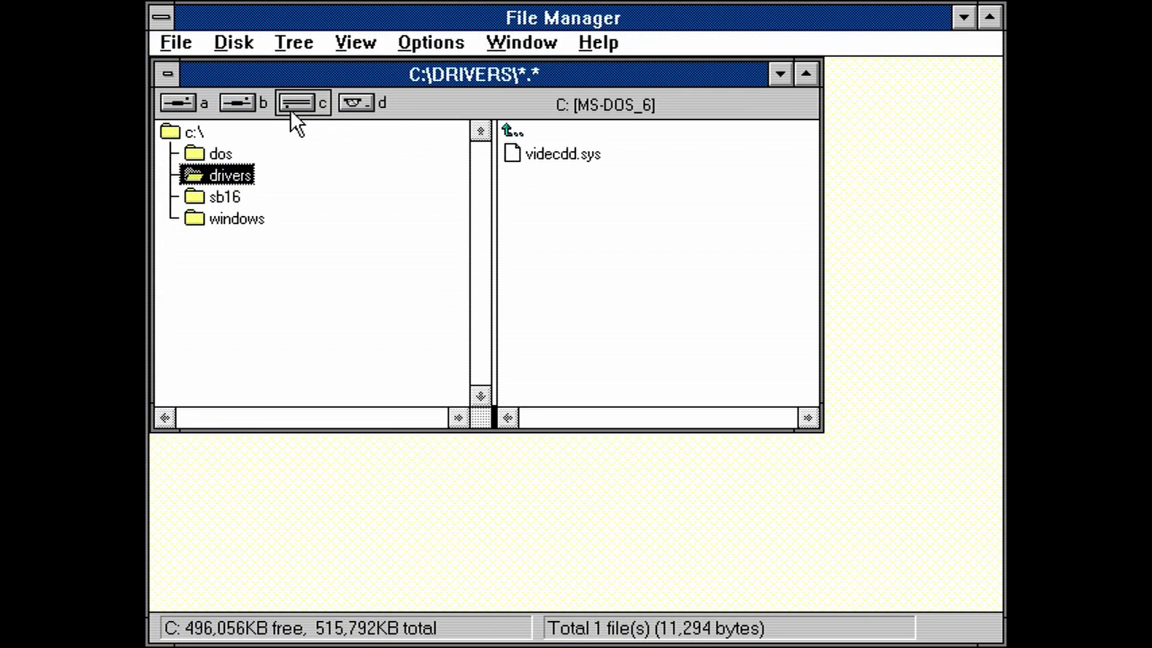
{"action": "double_click", "coordinate": [159, 20]}
{"action": "double_click", "coordinate": [163, 67]}
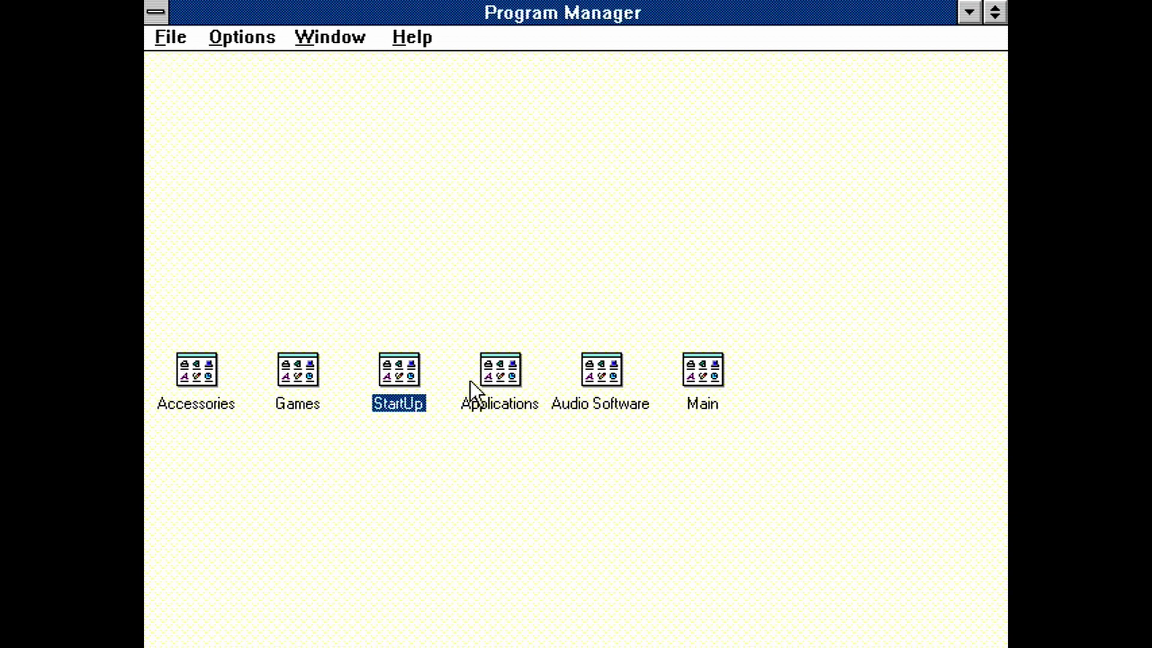
Step: Launch Notepad from Accessories and open c:\autoexec.bat
{"action": "double_click", "coordinate": [195, 378]}
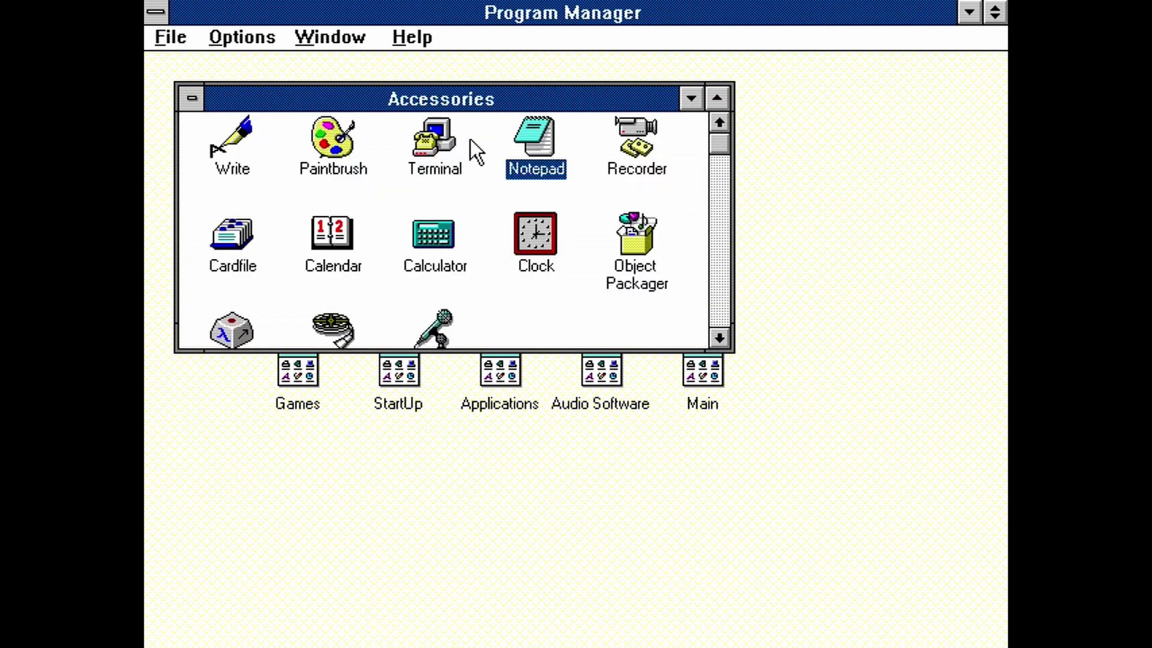
{"action": "double_click", "coordinate": [534, 144]}
{"action": "left_click", "coordinate": [189, 45]}
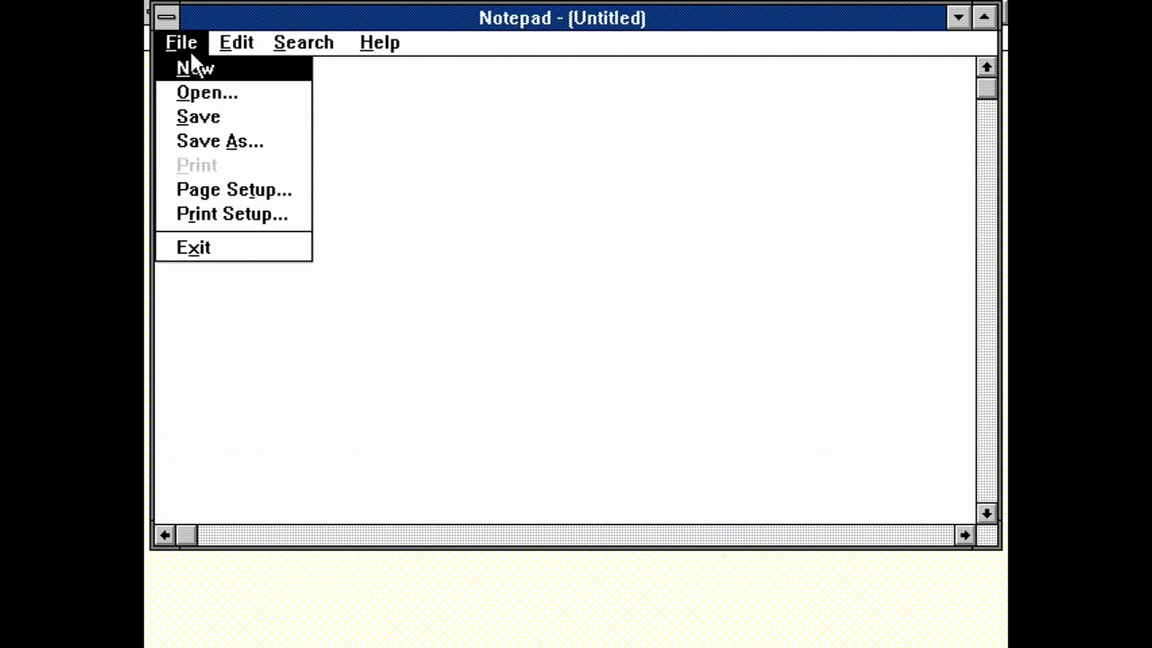
{"action": "left_click", "coordinate": [201, 96]}
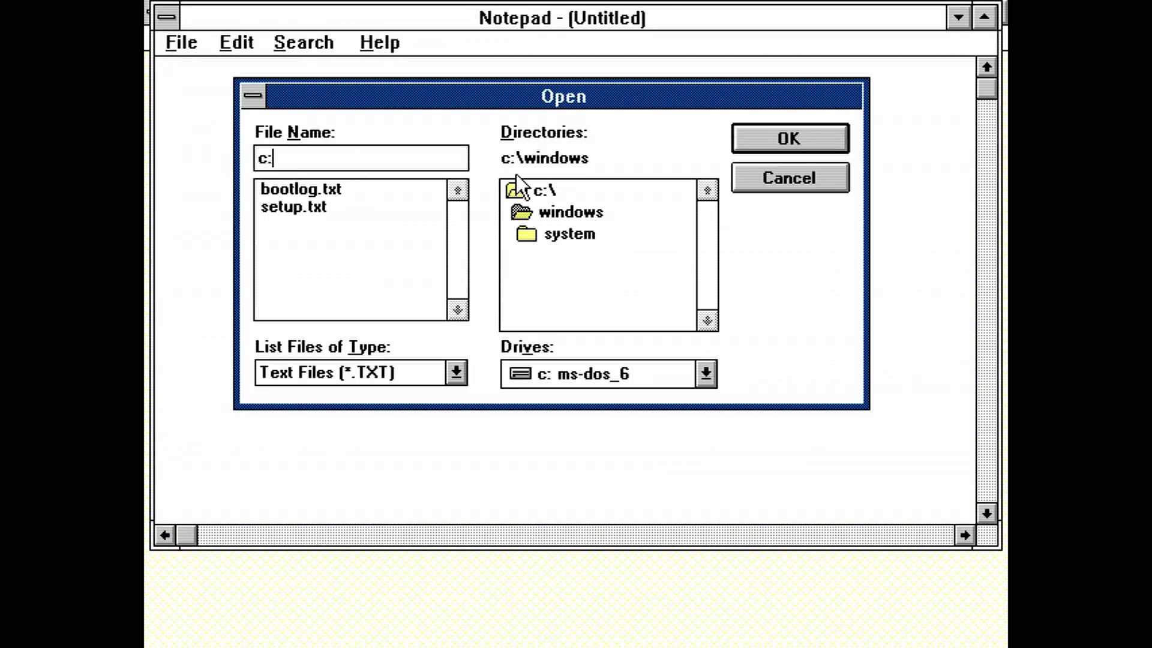
{"action": "type", "text": "c:\\autoexec.bat"}
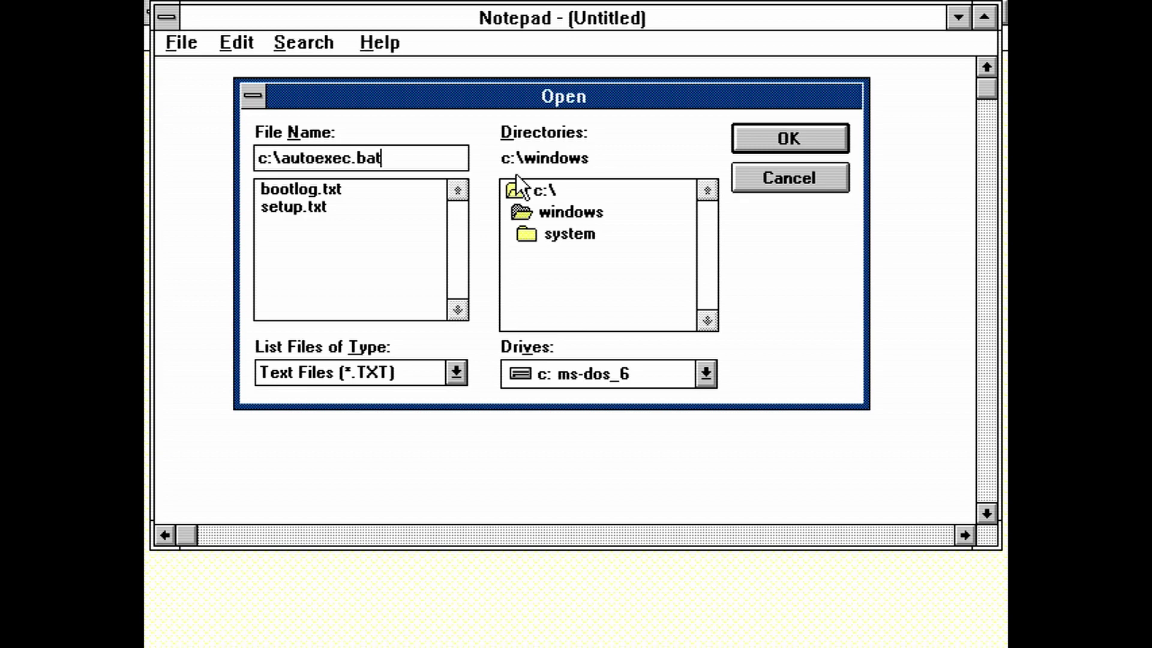
{"action": "key", "text": "Return"}
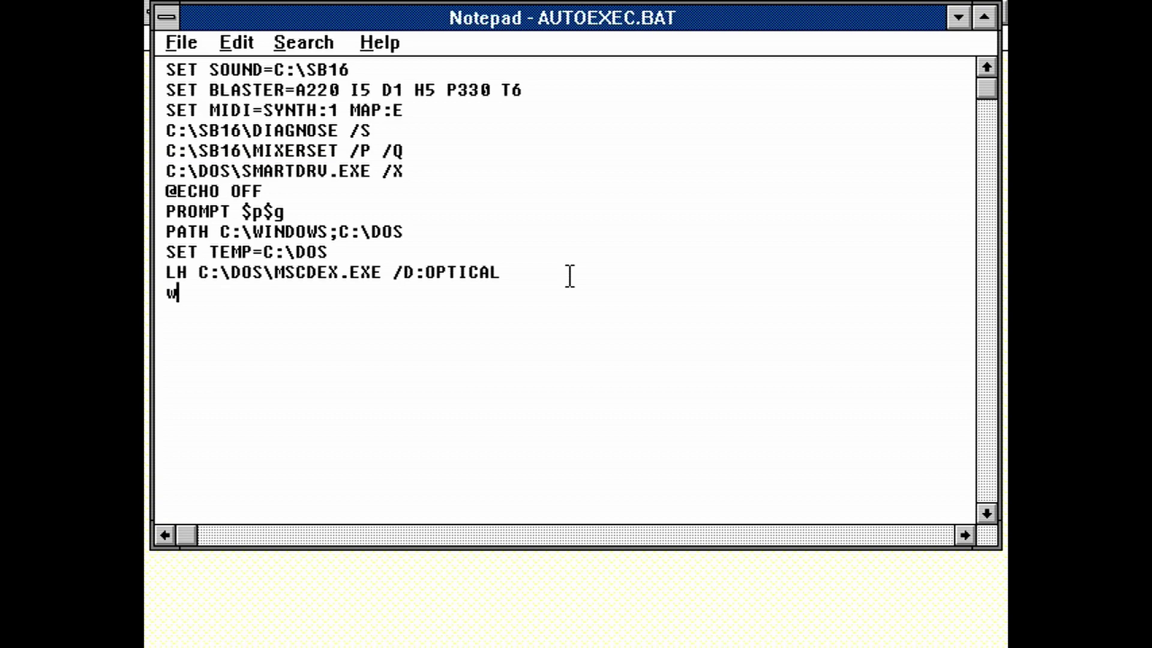
Step: Save AUTOEXEC.BAT, close Notepad and exit Windows
{"action": "left_click", "coordinate": [172, 46]}
{"action": "left_click", "coordinate": [186, 118]}
{"action": "left_click", "coordinate": [178, 49]}
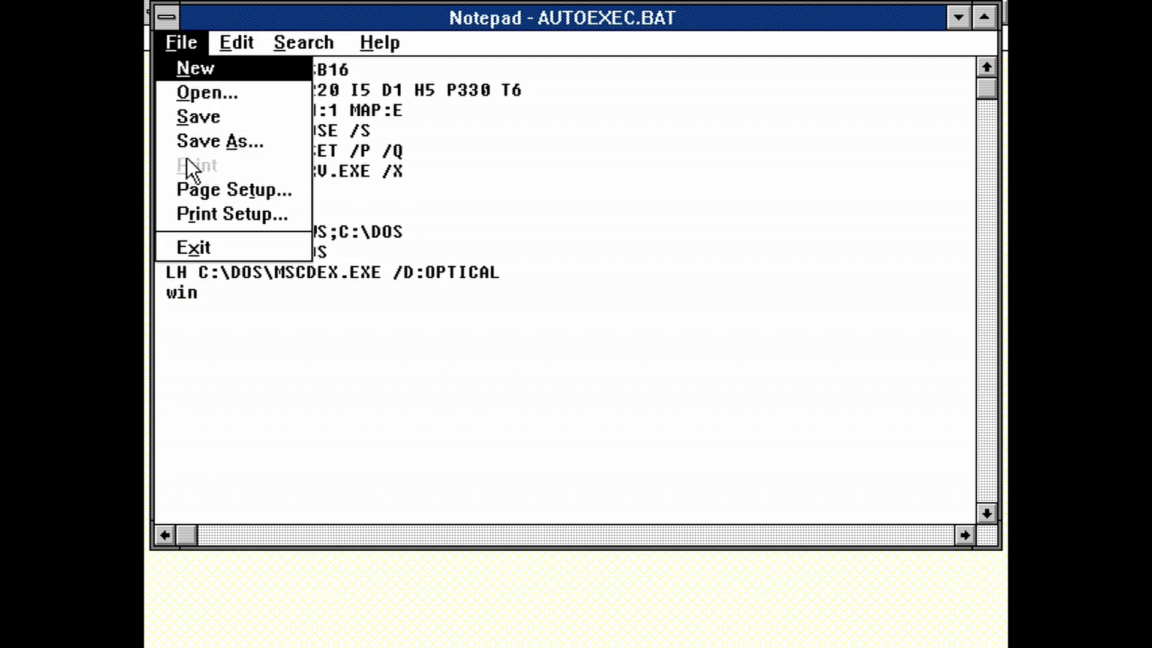
{"action": "left_click", "coordinate": [193, 249]}
{"action": "left_click", "coordinate": [172, 38]}
{"action": "left_click", "coordinate": [204, 248]}
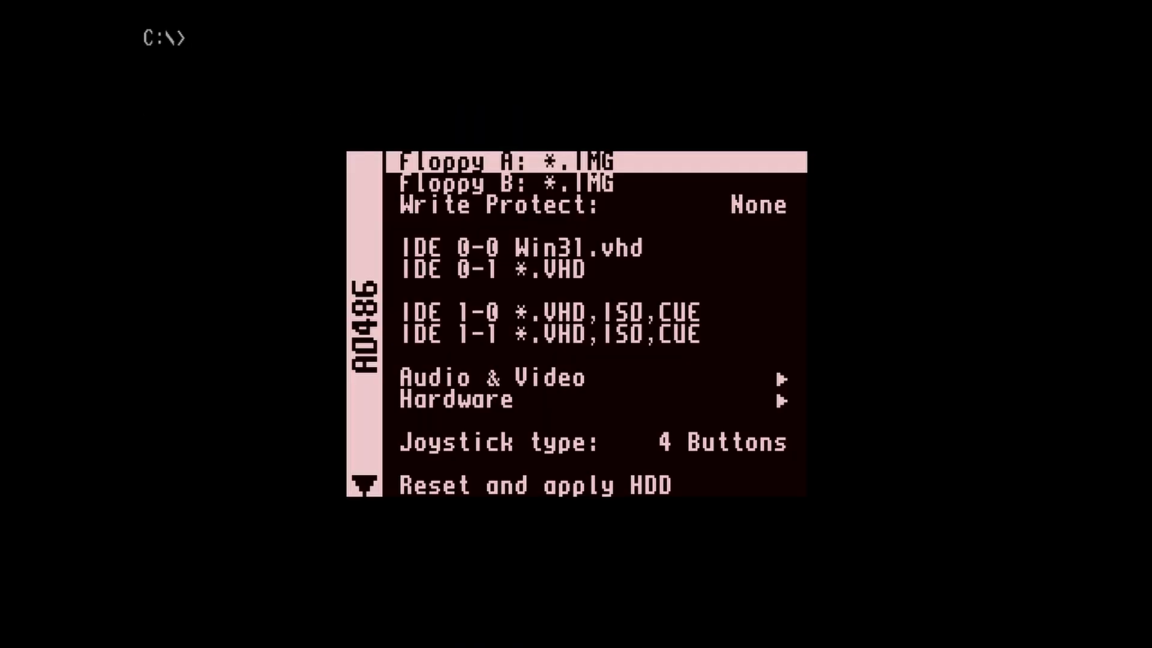
Step: Choose 'Reset and apply HDD' so the PC boots through AUTOEXEC.BAT into Windows
{"action": "key", "text": "Up"}
{"action": "key", "text": "Up"}
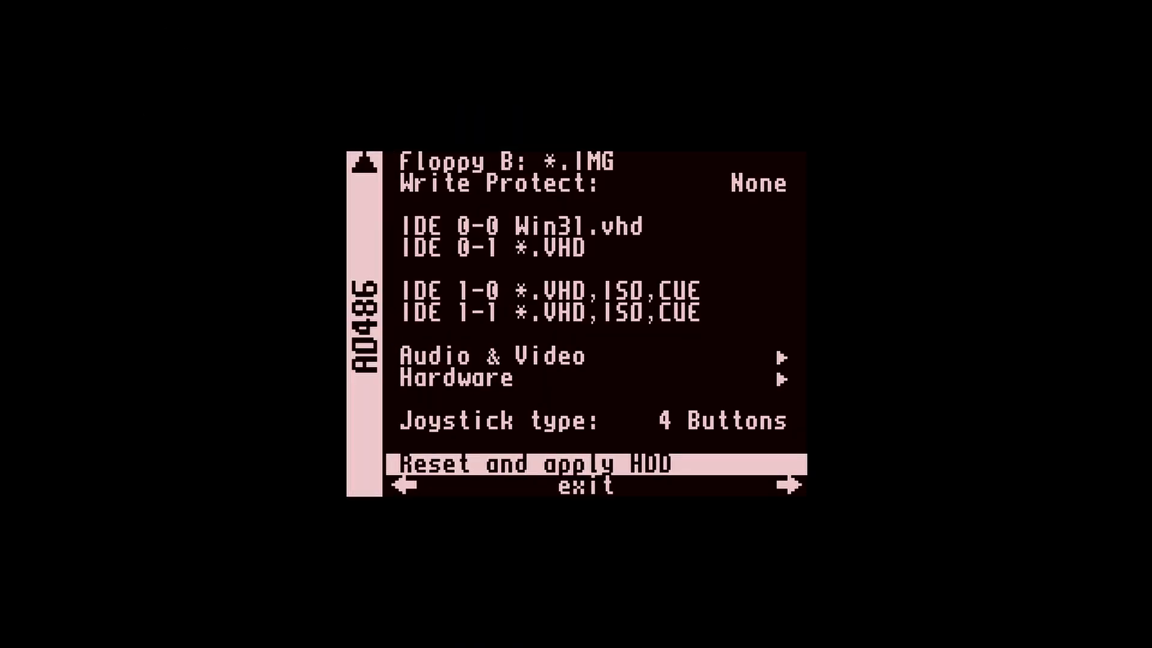
{"action": "key", "text": "Return"}
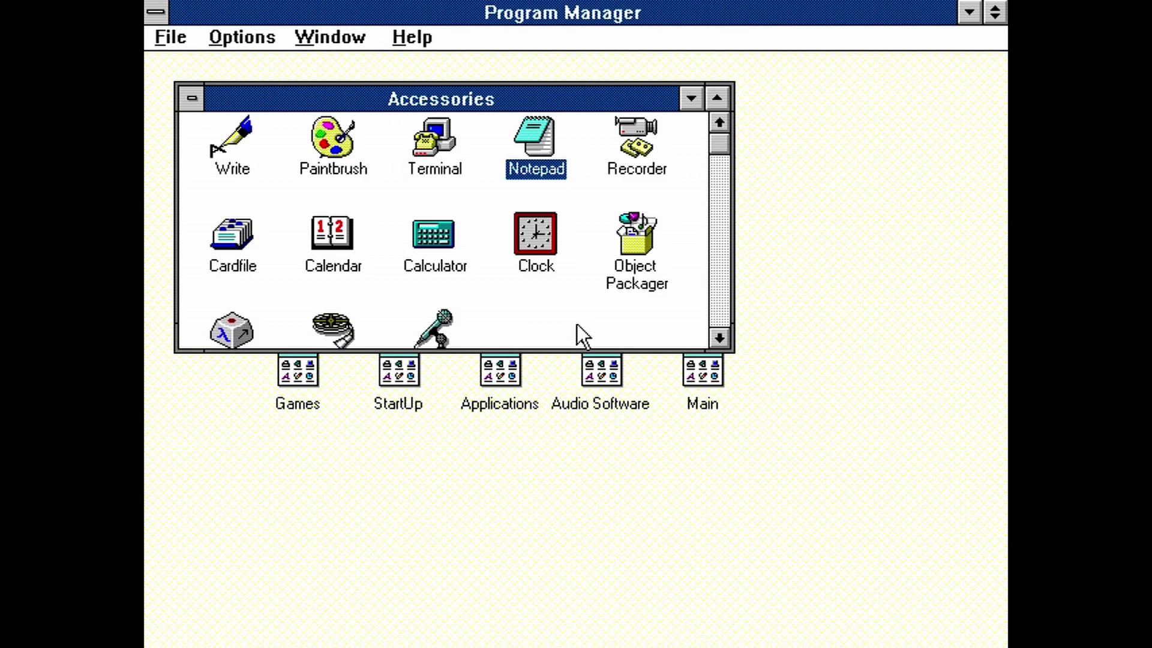
Step: Minimize the Accessories group and dismiss Program Manager's File menu without choosing
{"action": "left_click", "coordinate": [190, 91]}
{"action": "key", "text": "n"}
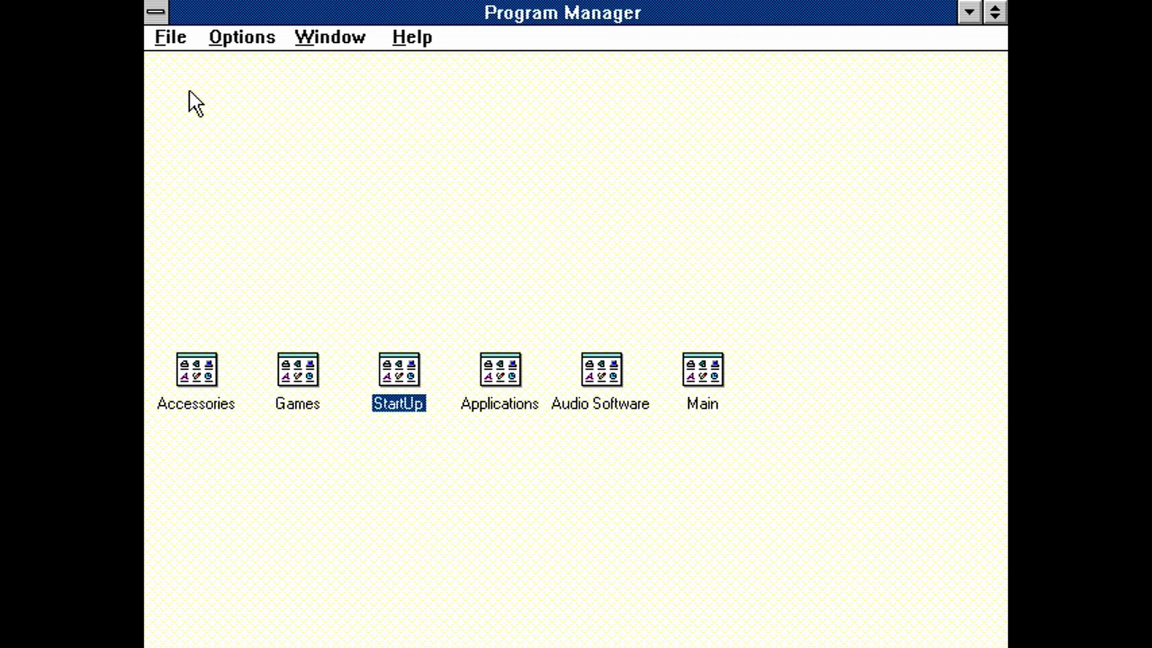
{"action": "left_click", "coordinate": [174, 38]}
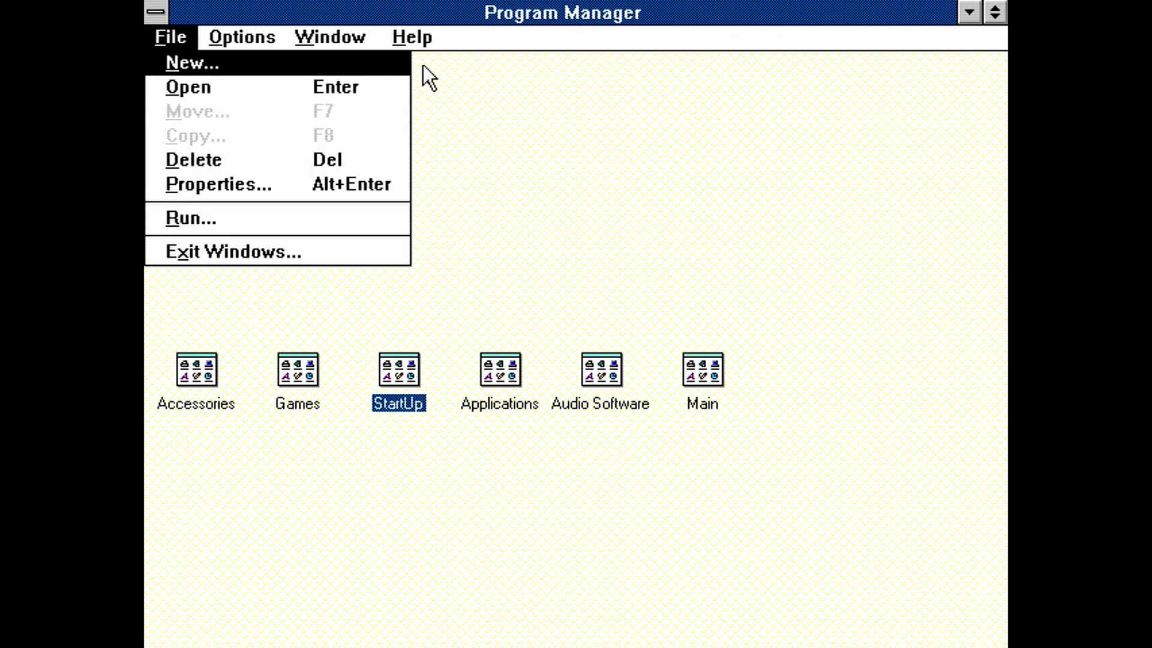
{"action": "key", "text": "Escape"}
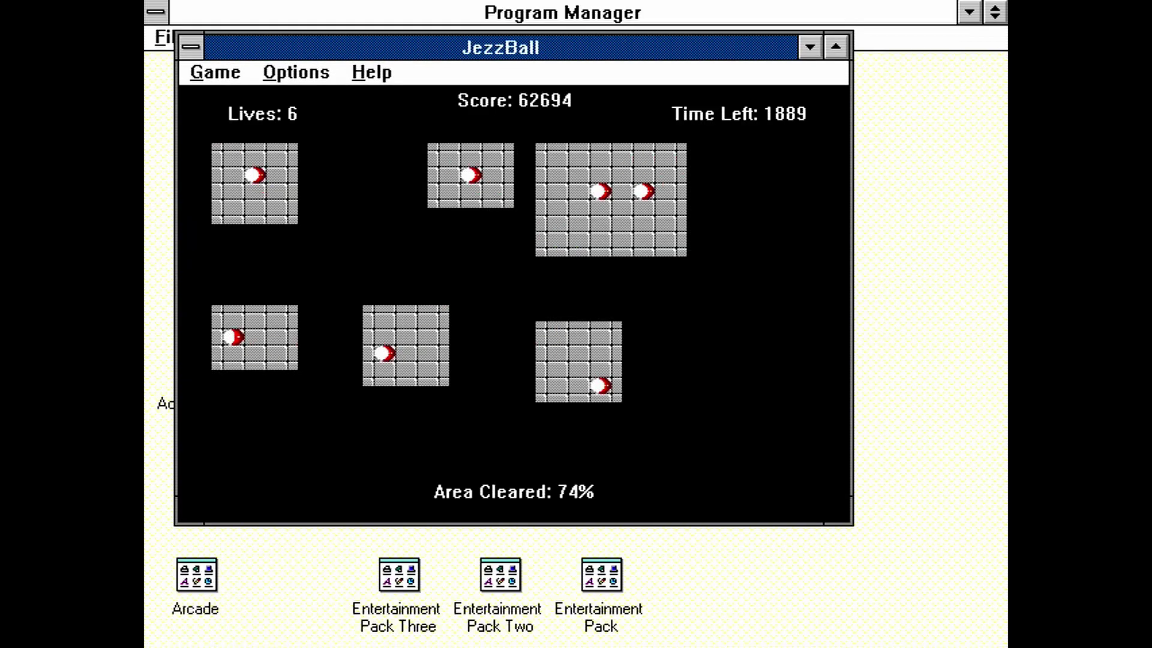
Step: Fence off part of the JezzBall field, then play 2♦, 3♣ and 4♠ onto the waste pile
{"action": "left_click", "coordinate": [570, 397]}
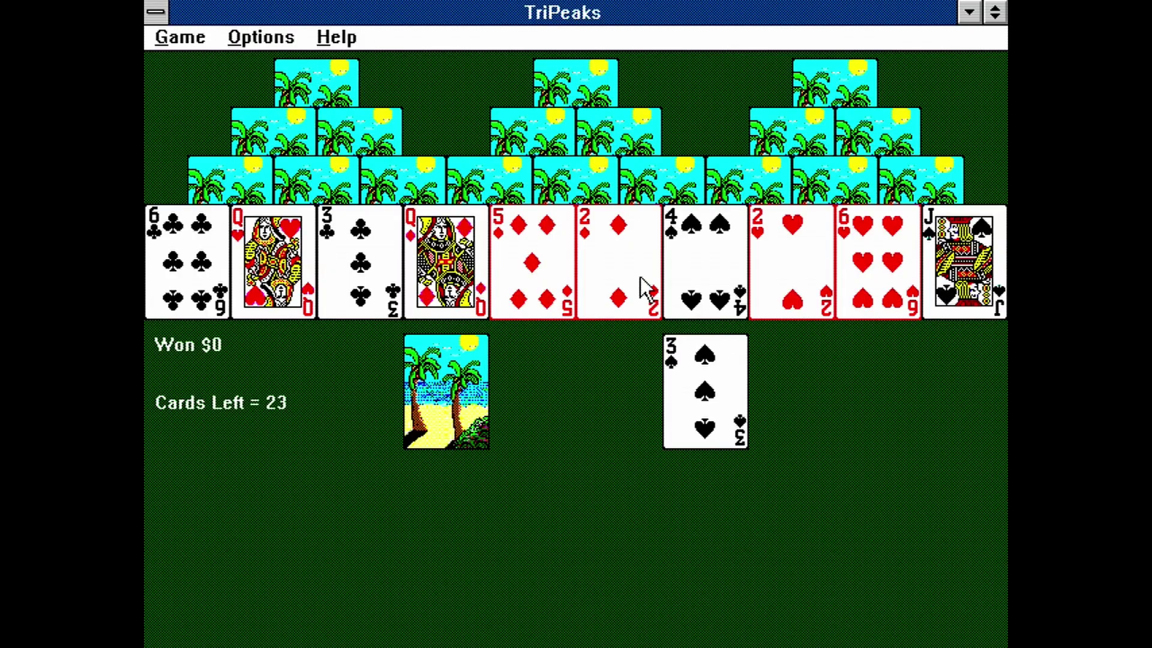
{"action": "left_click", "coordinate": [642, 281]}
{"action": "left_click", "coordinate": [388, 273]}
{"action": "left_click", "coordinate": [693, 247]}
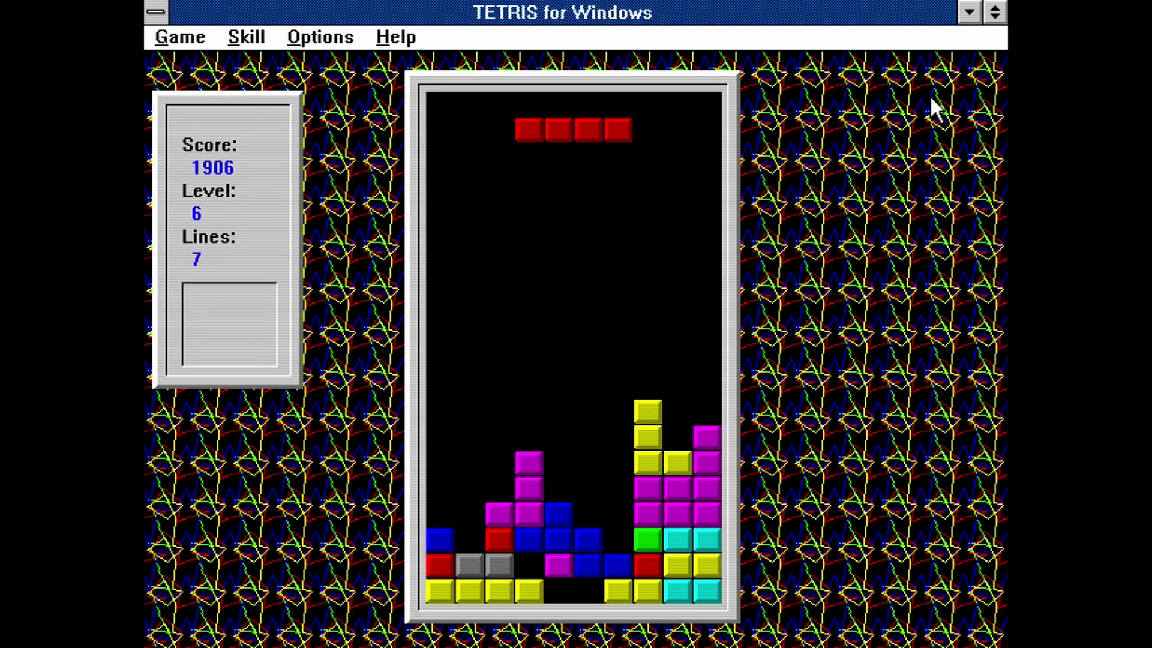
Step: Rotate and drop the falling I and S pieces, clearing a line
{"action": "key", "text": "Up"}
{"action": "key", "text": "Right"}
{"action": "key", "text": "space"}
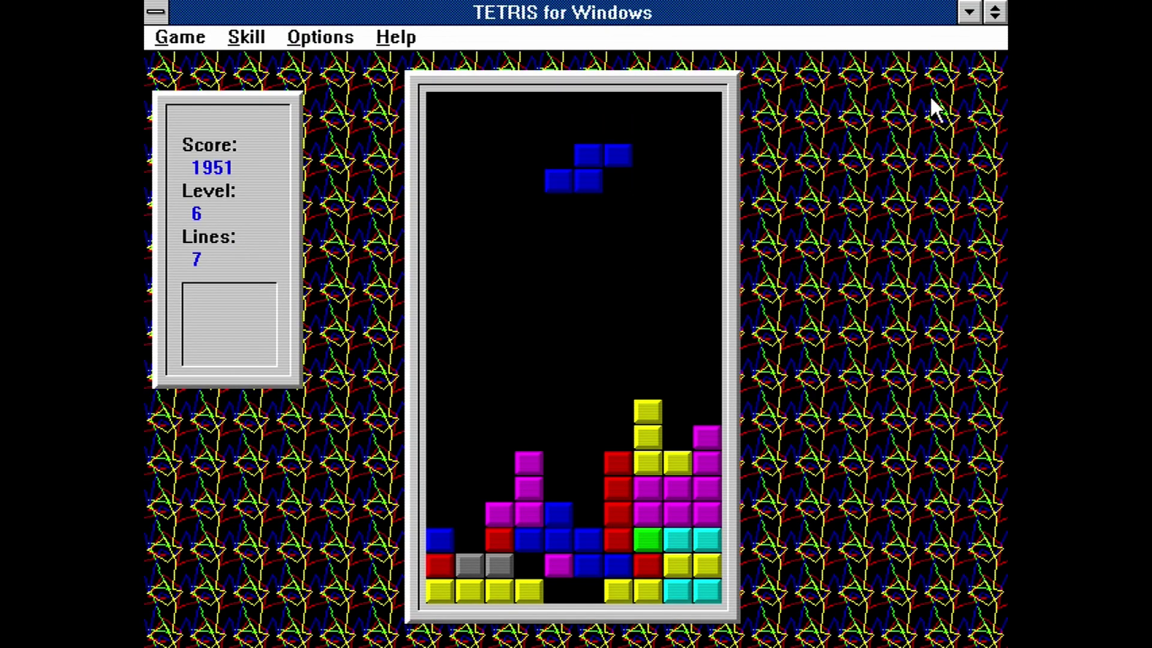
{"action": "key", "text": "Up"}
{"action": "key", "text": "Left"}
{"action": "key", "text": "Left"}
{"action": "key", "text": "Left"}
{"action": "key", "text": "Left"}
{"action": "key", "text": "space"}
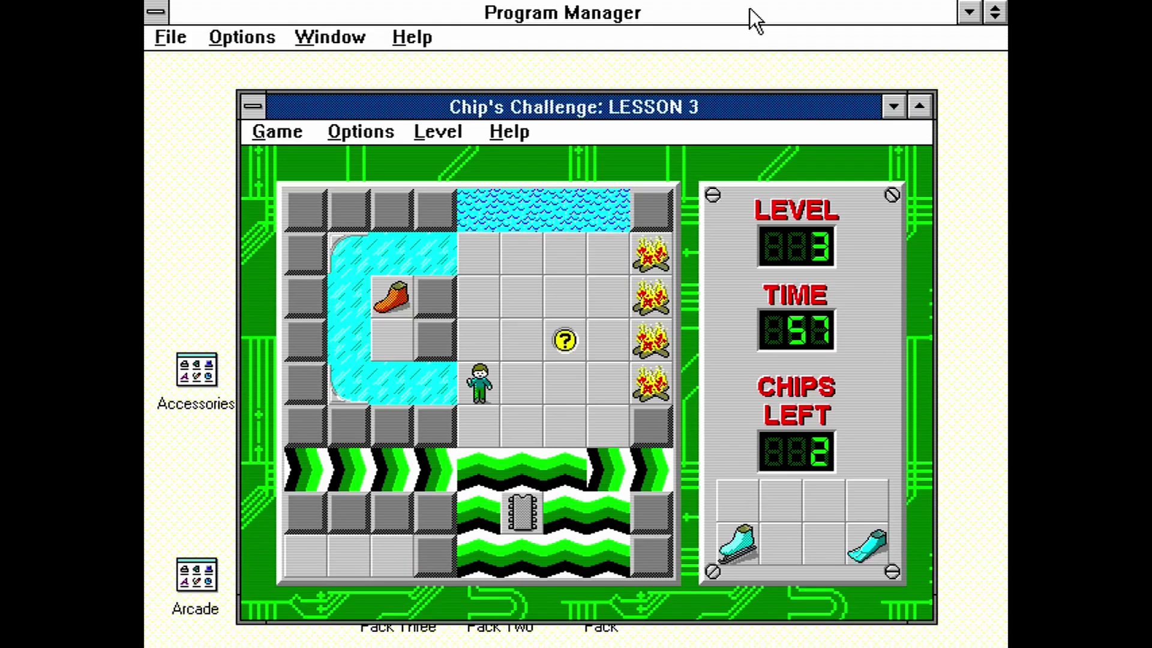
Step: Steer Chip across the ice loop and down through the fire
{"action": "key", "text": "Left"}
{"action": "key", "text": "Down"}
{"action": "key", "text": "Down"}
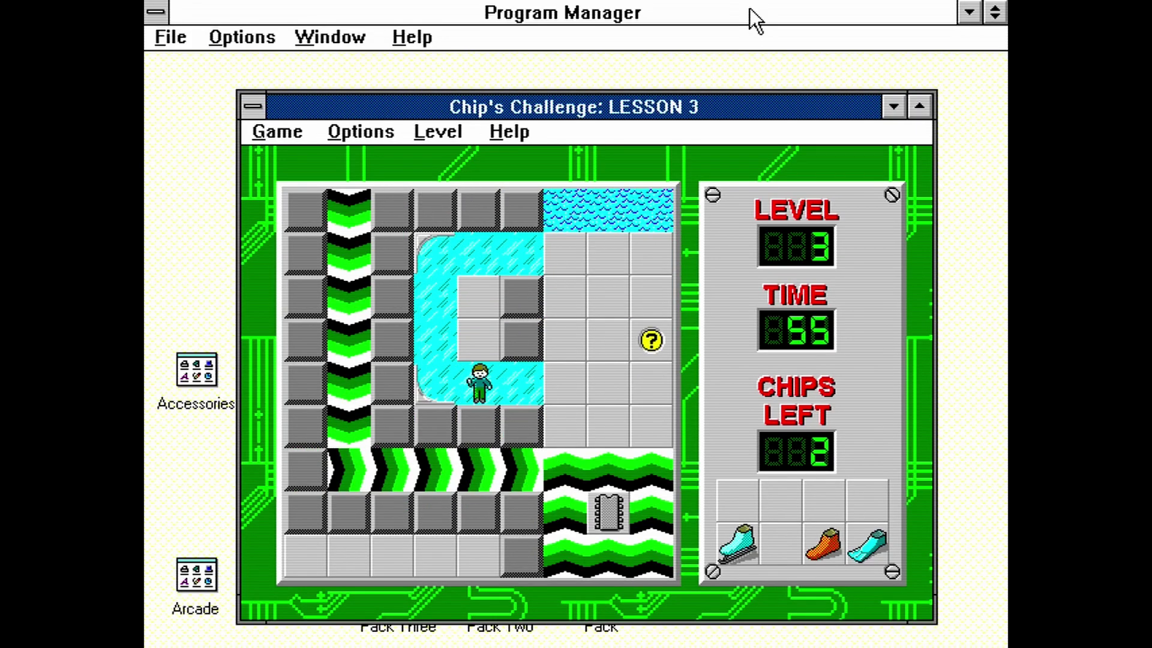
{"action": "key", "text": "Left"}
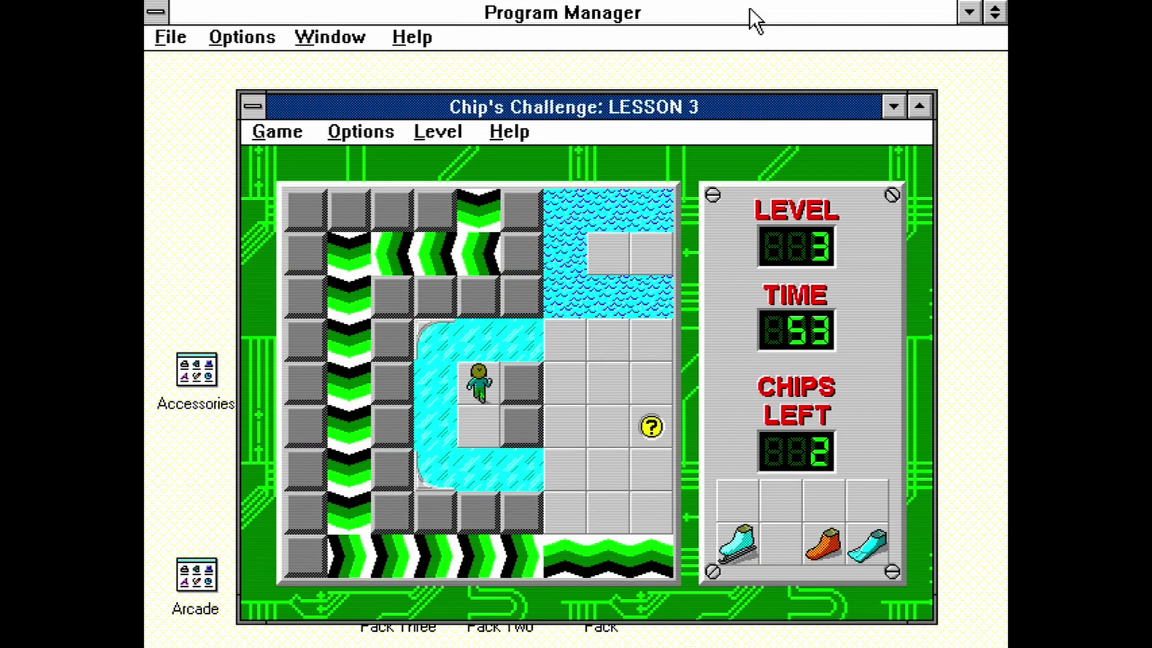
{"action": "key", "text": "Down"}
{"action": "key", "text": "Right"}
{"action": "key", "text": "Right"}
{"action": "key", "text": "Right"}
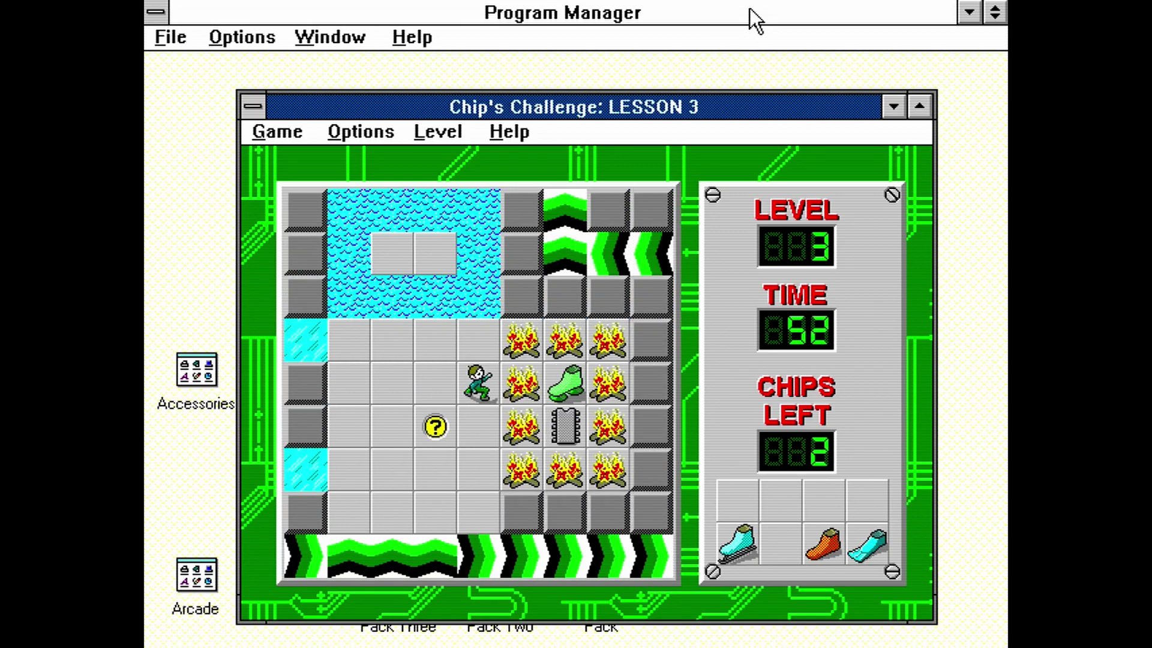
{"action": "key", "text": "Right"}
{"action": "key", "text": "Down"}
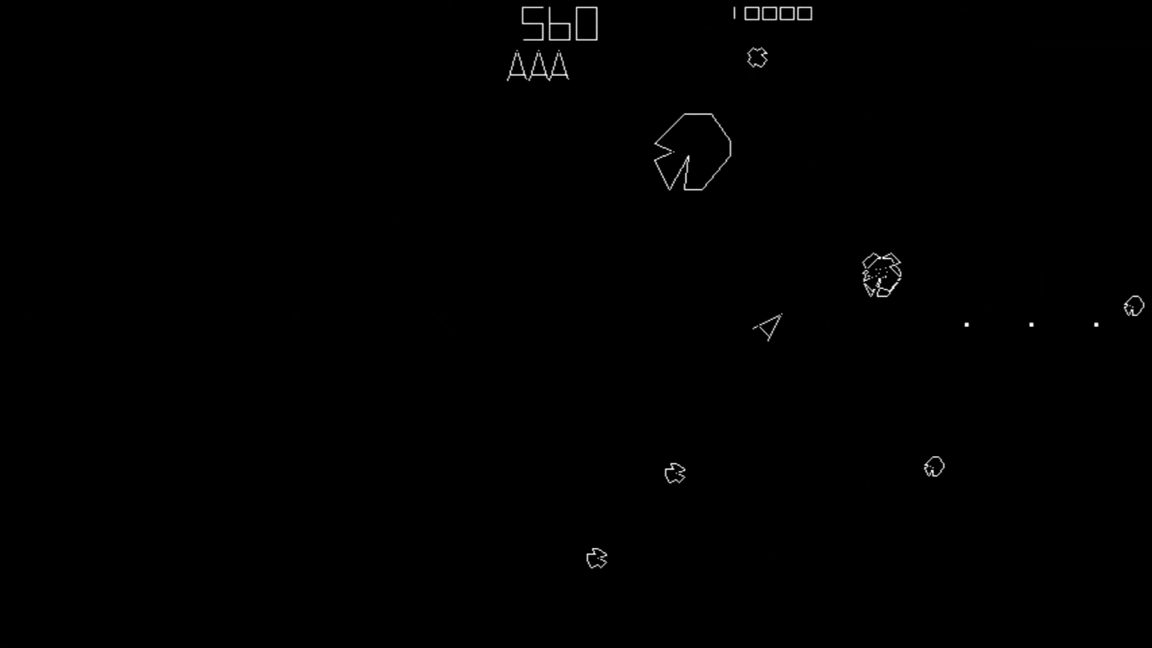
Step: Rotate the ship and shoot down asteroids in Asteroids
{"action": "key", "text": "space"}
{"action": "key", "text": "Left"}
{"action": "key", "text": "Right"}
{"action": "key", "text": "space"}
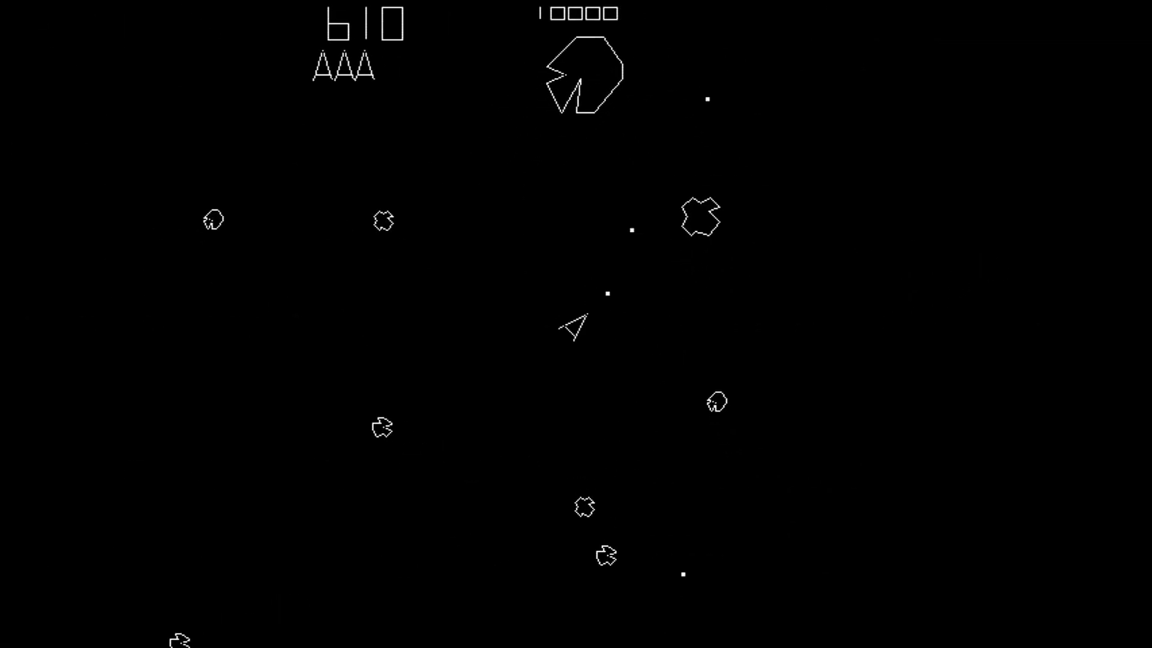
{"action": "key", "text": "Right"}
{"action": "key", "text": "space"}
{"action": "key", "text": "space"}
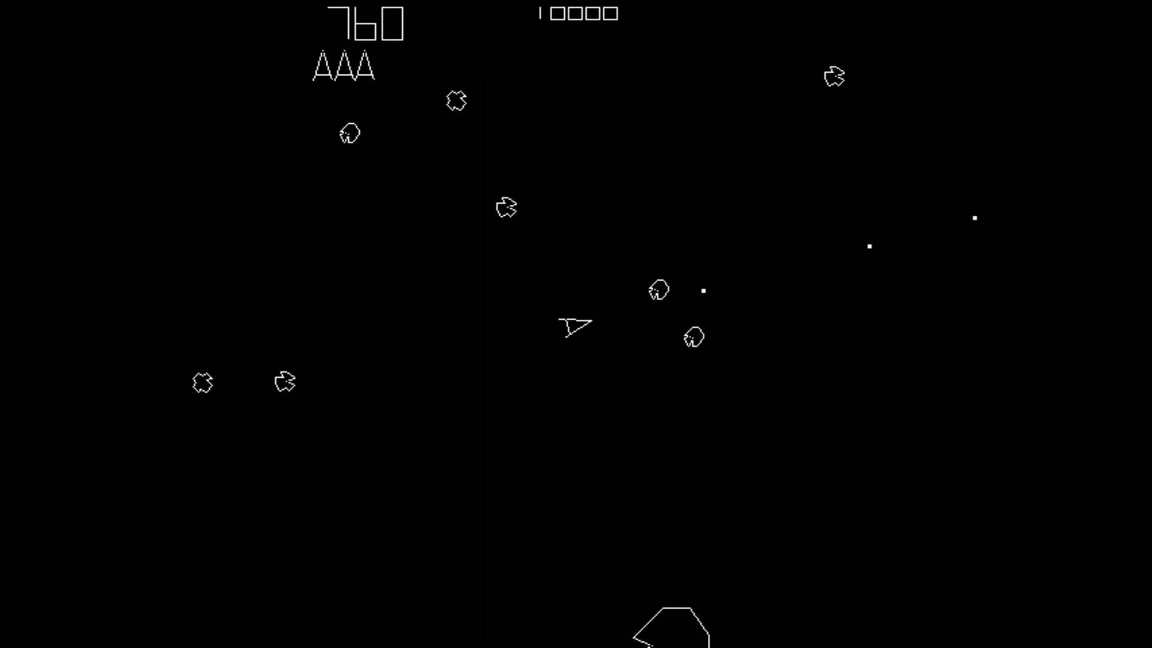
{"action": "key", "text": "space"}
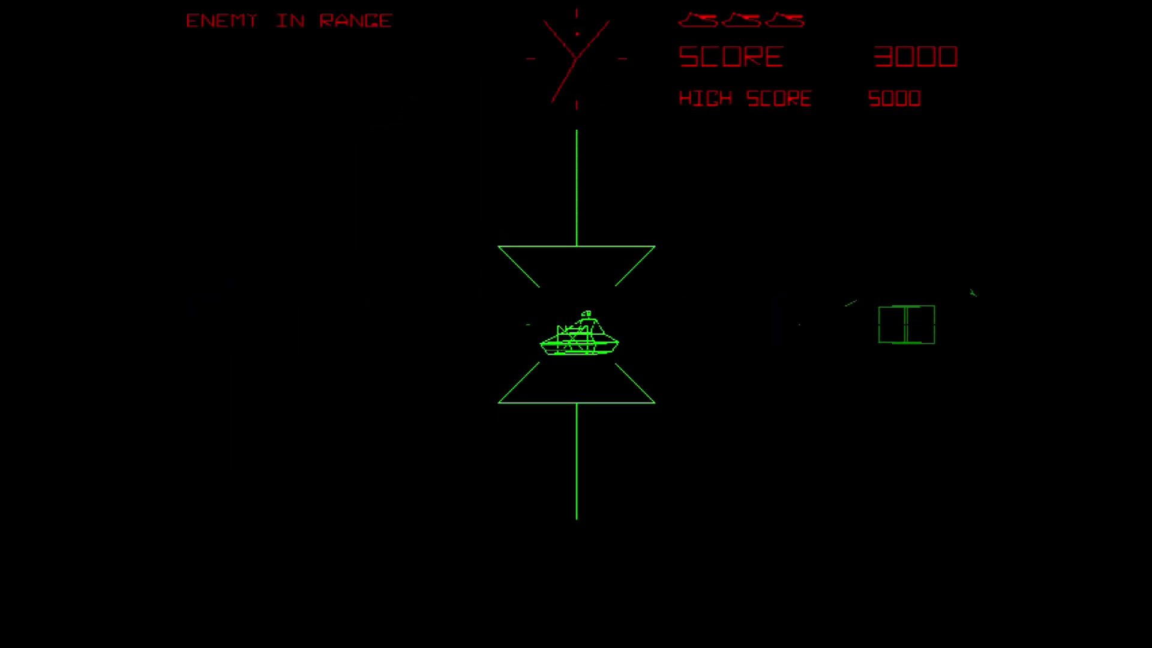
{"action": "key", "text": "space"}
Step: Fire at the Battlezone tank, then shoot the spider and centipede segments in Centipede
{"action": "key", "text": "Left"}
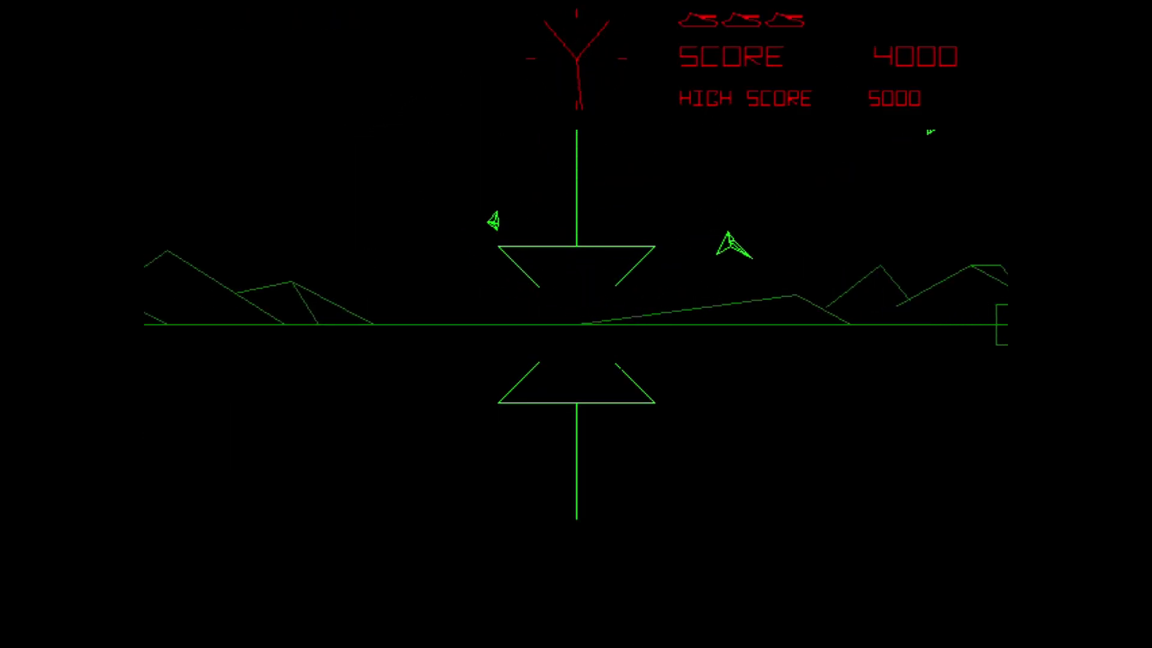
{"action": "key", "text": "Left"}
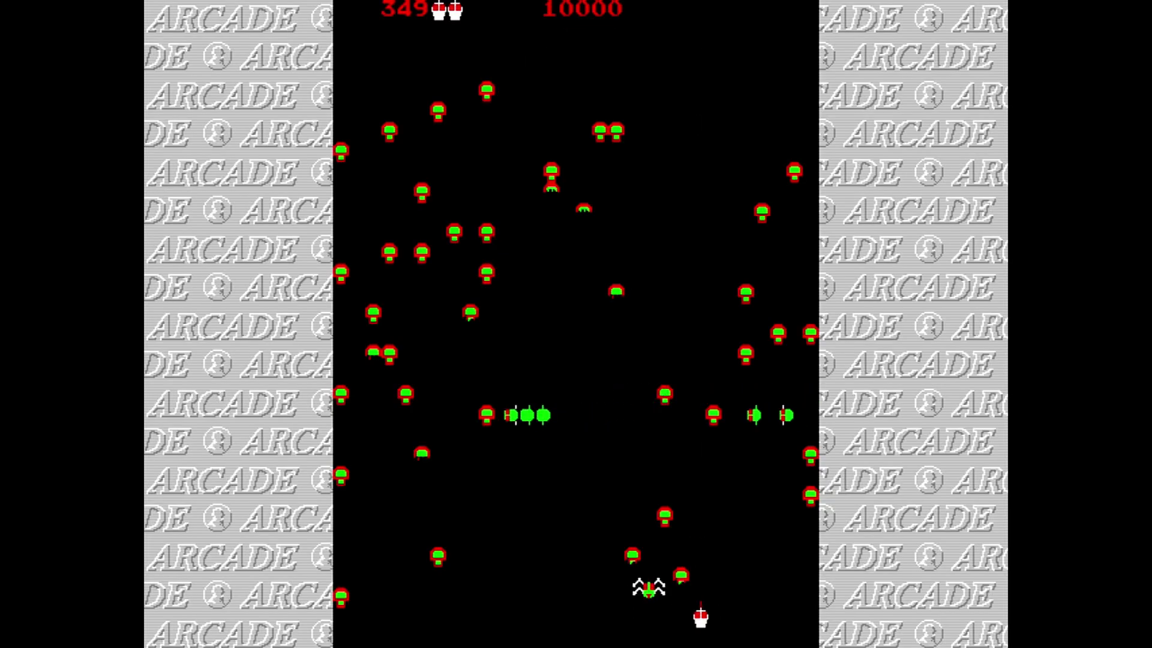
{"action": "key", "text": "space"}
{"action": "key", "text": "Left"}
{"action": "key", "text": "Right"}
{"action": "key", "text": "Left"}
{"action": "key", "text": "Right"}
{"action": "key", "text": "Right"}
{"action": "key", "text": "space"}
Step: Launch defensive missiles in Missile Command, raising the score to 5385
{"action": "key", "text": "Left"}
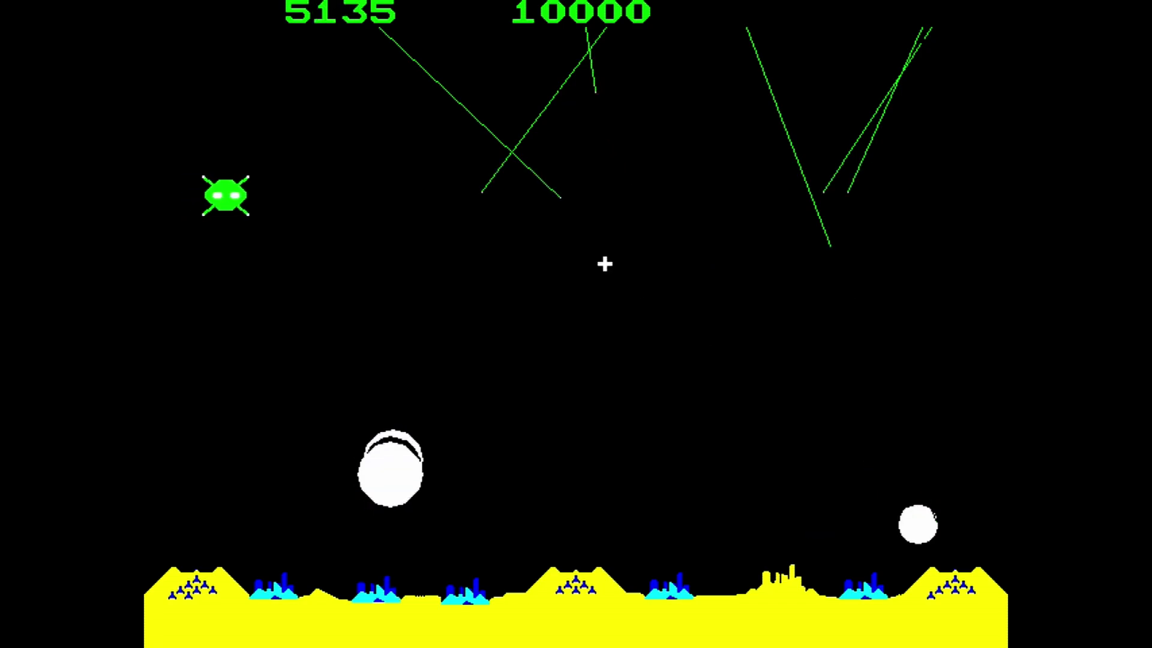
{"action": "key", "text": "space"}
{"action": "left_click", "coordinate": [424, 370]}
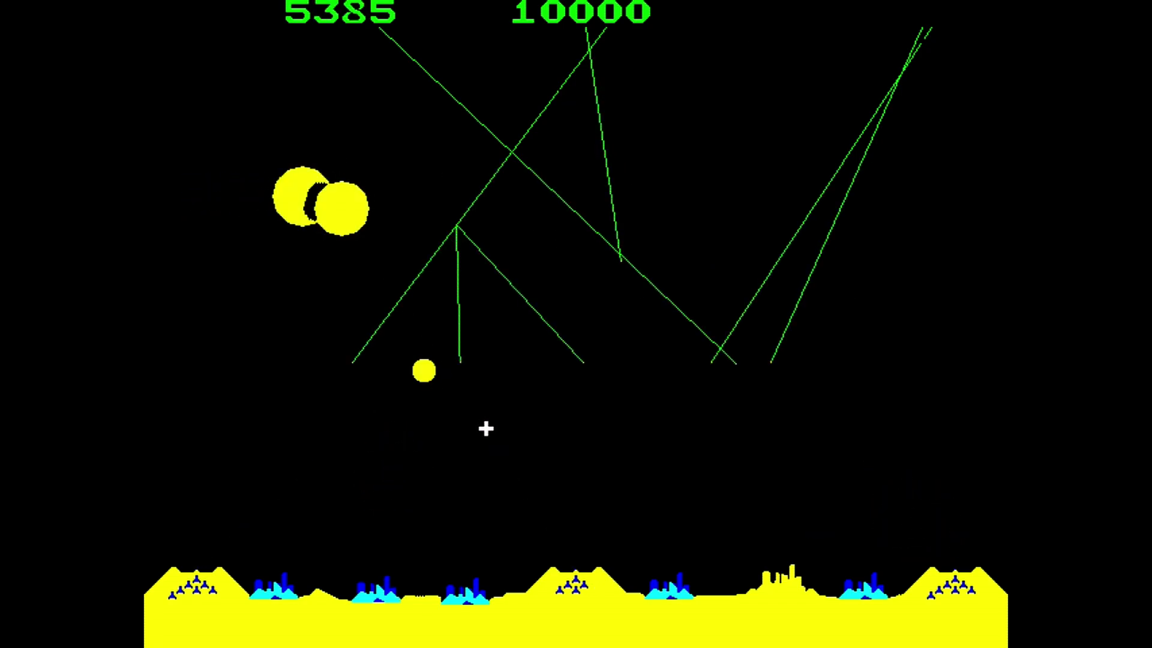
{"action": "left_click", "coordinate": [311, 478]}
{"action": "left_click", "coordinate": [639, 514]}
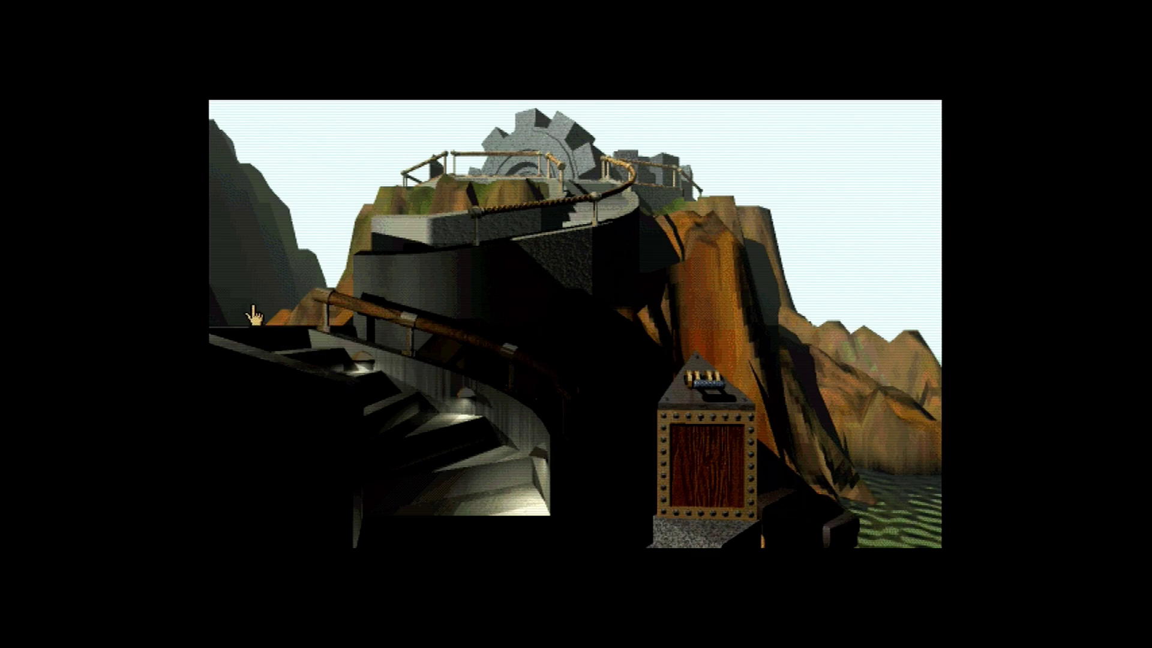
Step: Walk past the granite tower into Myst's forest, then close Bacteria in Motion and open JUPITER
{"action": "left_click", "coordinate": [251, 336]}
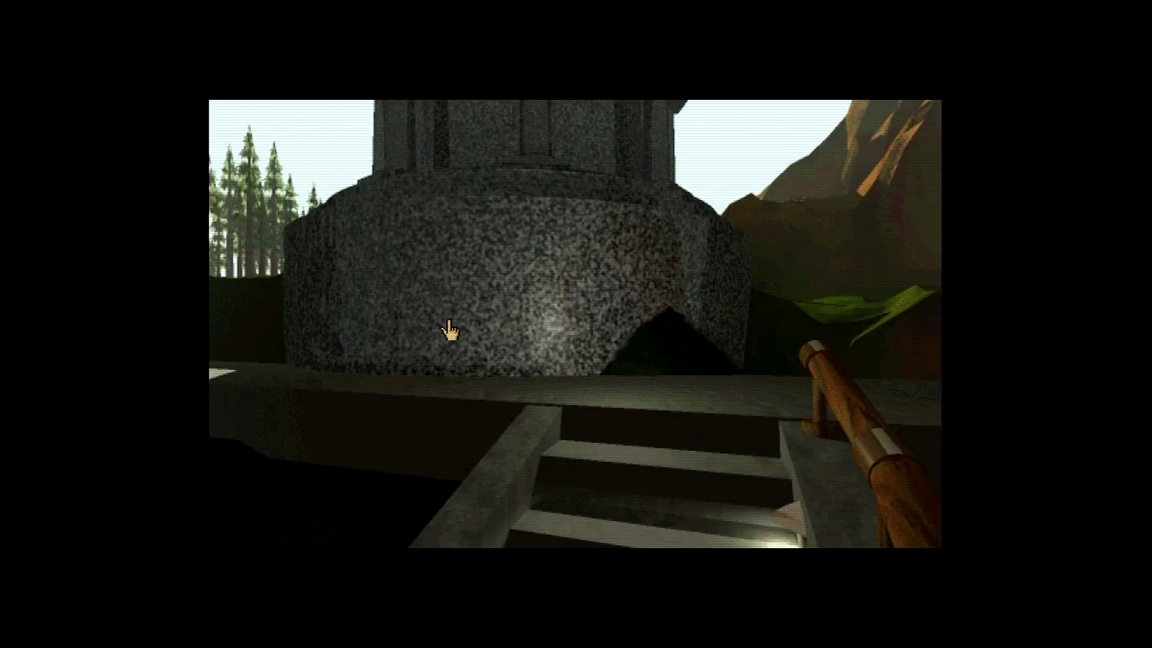
{"action": "left_click", "coordinate": [226, 328]}
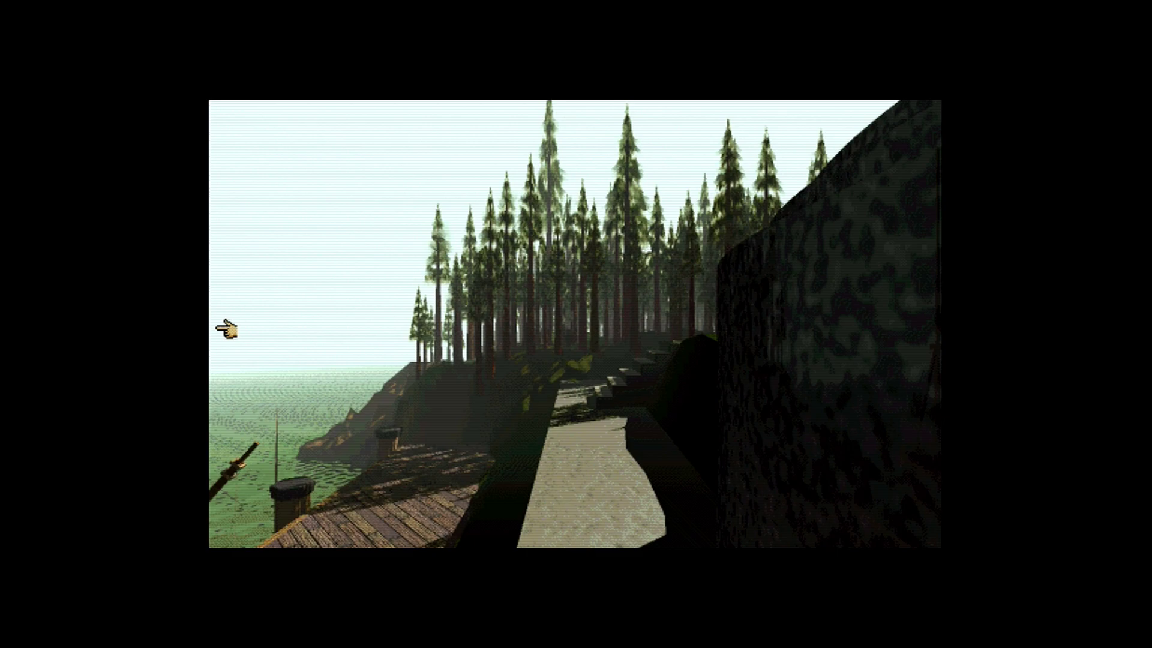
{"action": "left_click", "coordinate": [585, 389]}
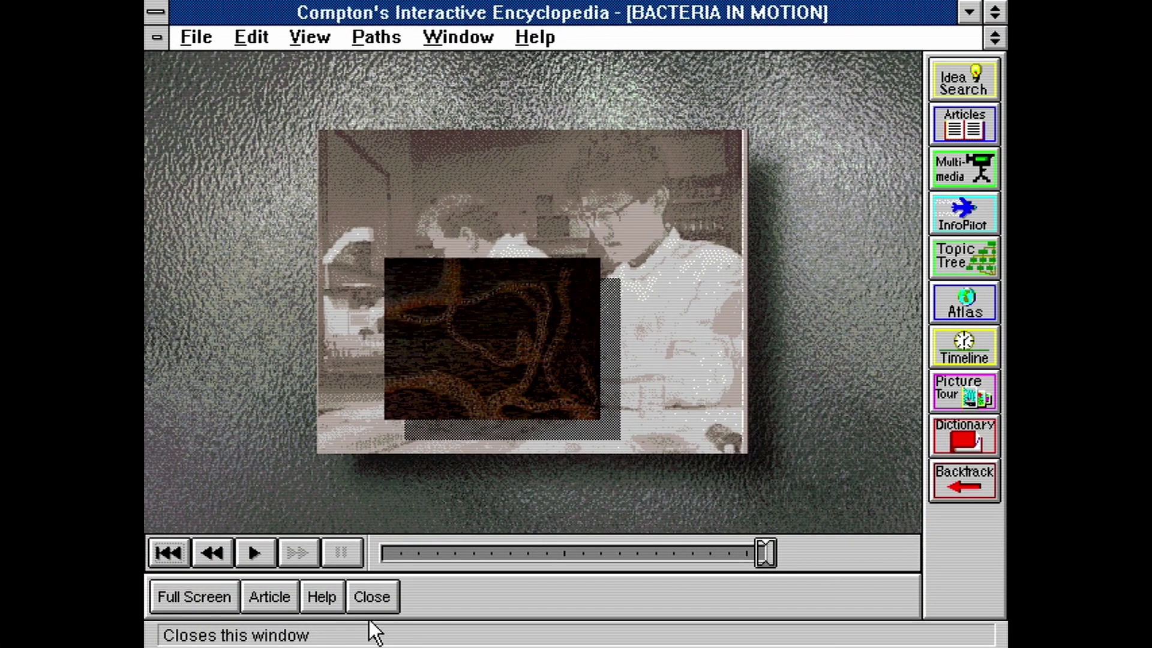
{"action": "left_click", "coordinate": [369, 610]}
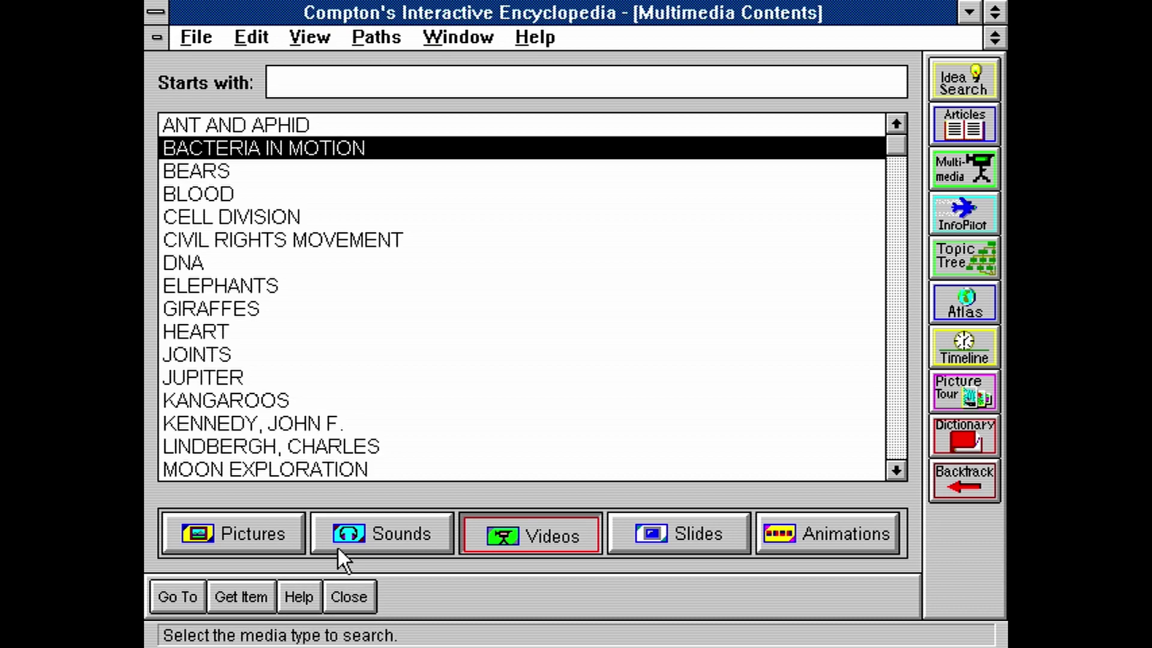
{"action": "double_click", "coordinate": [210, 379]}
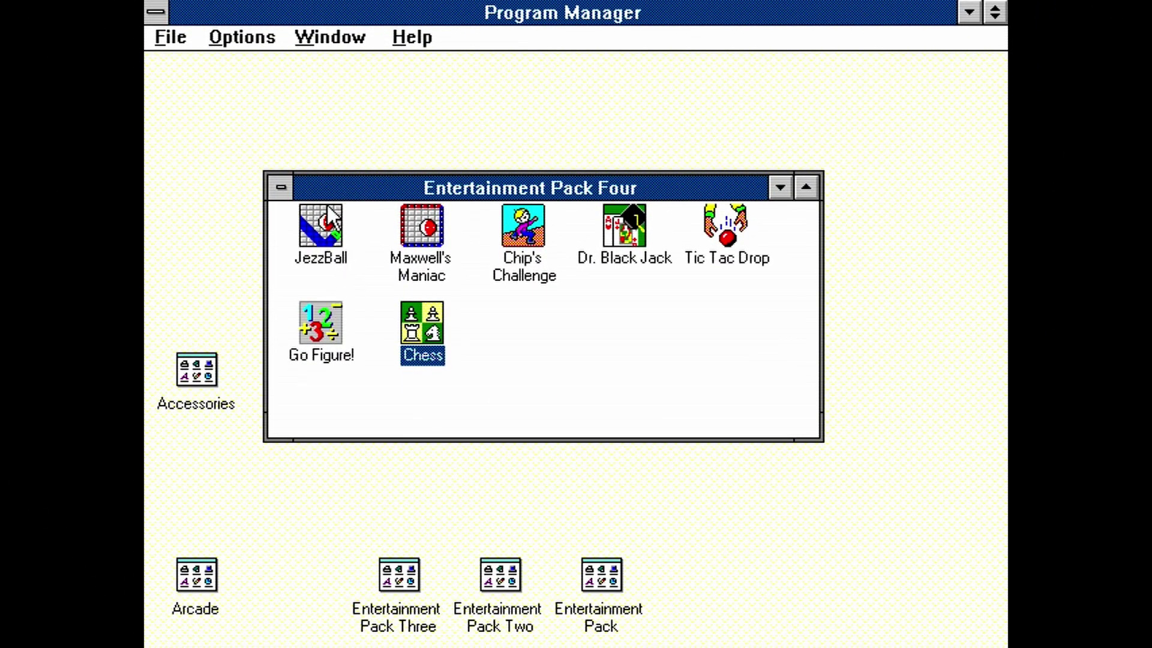
Step: Minimize Entertainment Pack Four, then launch Asteroids from the Arcade group past its instructions
{"action": "double_click", "coordinate": [280, 186]}
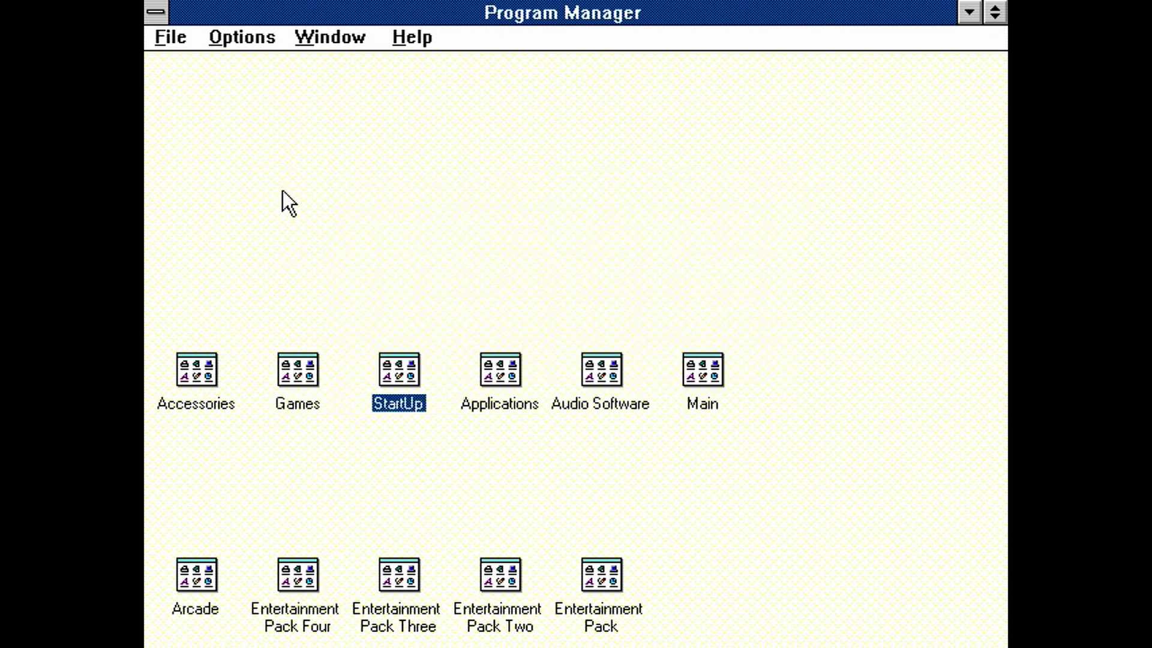
{"action": "double_click", "coordinate": [192, 582]}
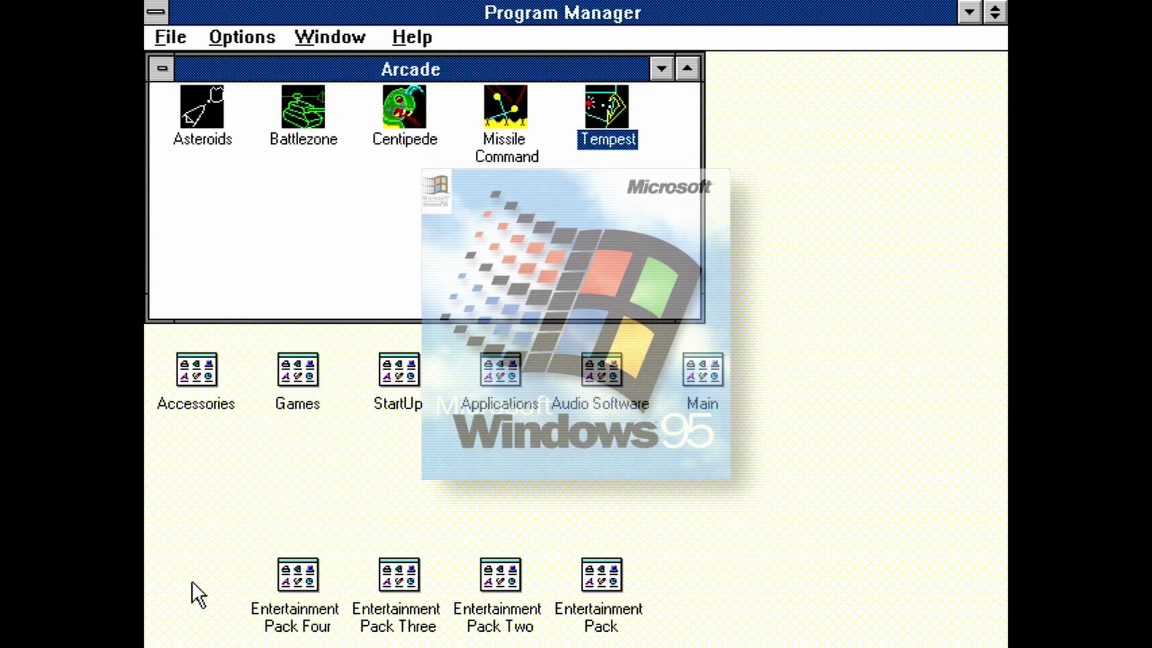
{"action": "double_click", "coordinate": [193, 114]}
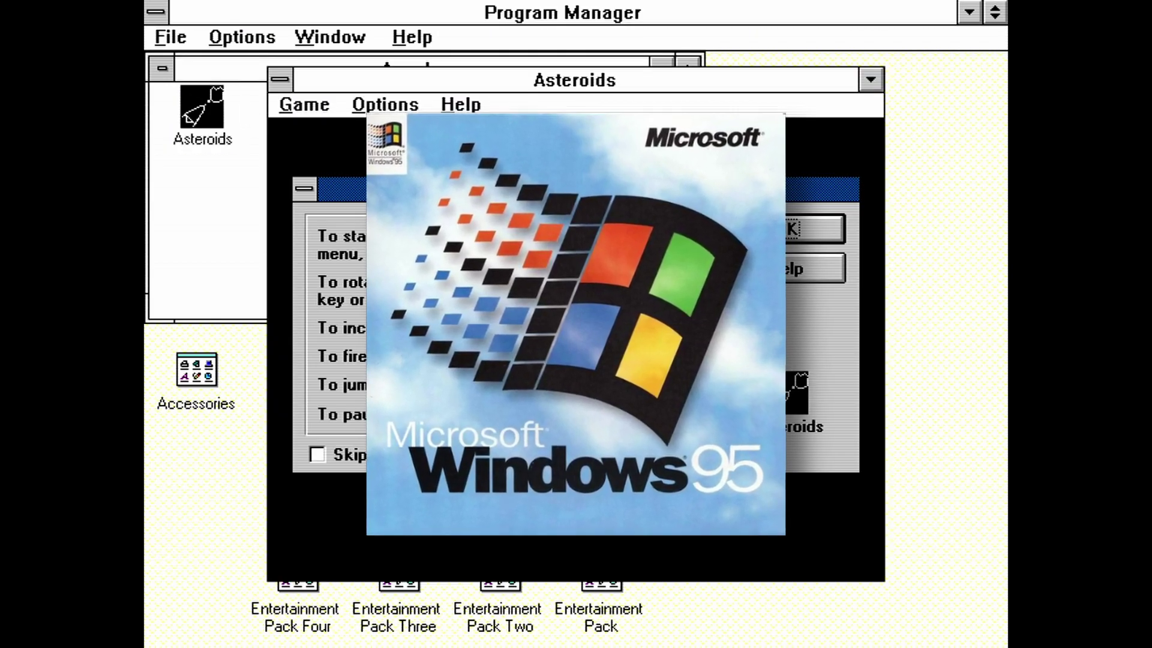
{"action": "key", "text": "Return"}
Step: Review the Player Controls settings in Asteroids' Options menu
{"action": "left_click", "coordinate": [383, 105]}
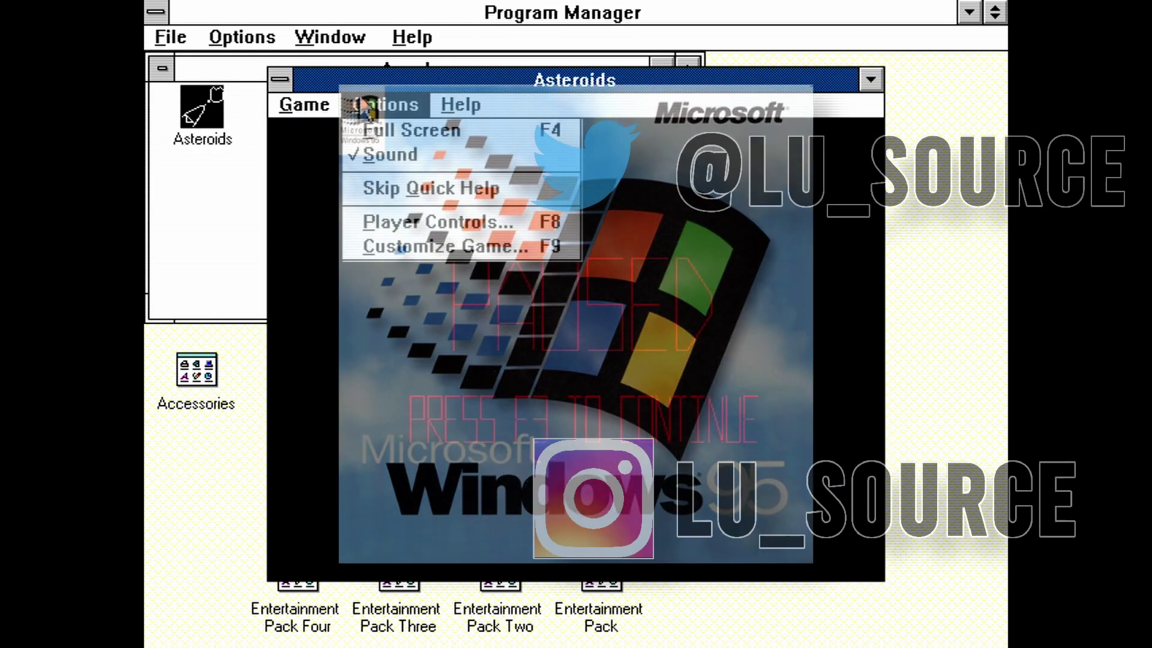
{"action": "left_click", "coordinate": [408, 217]}
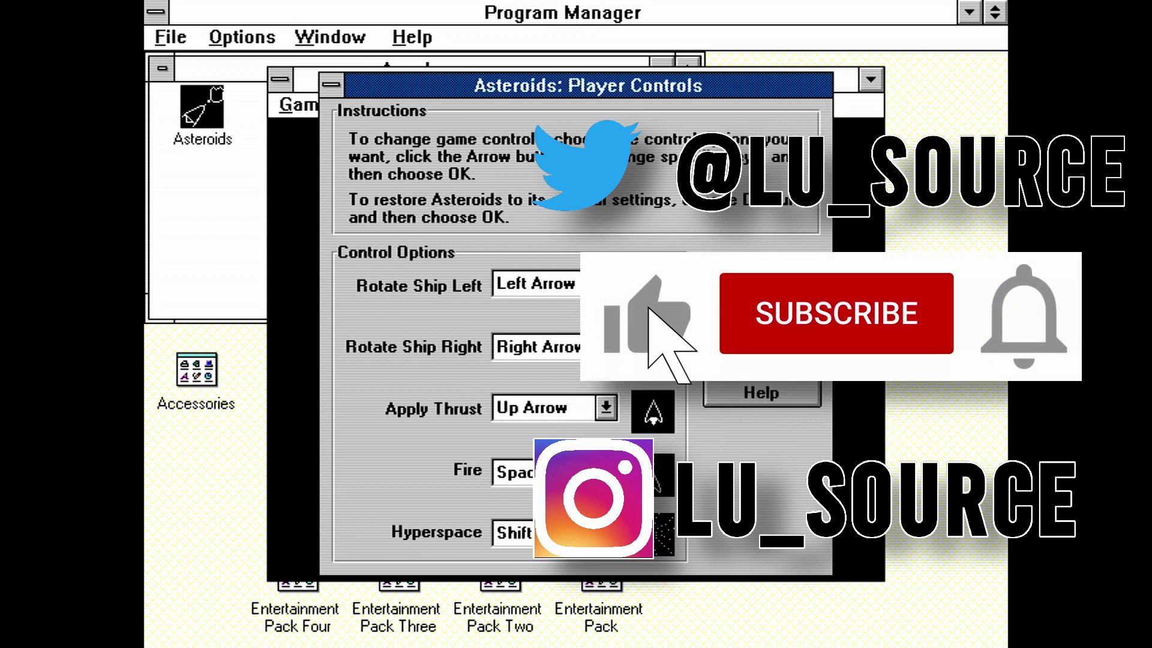
{"action": "key", "text": "Return"}
Step: Switch Asteroids to full screen and start a one-player game, rotating the ship clockwise
{"action": "left_click", "coordinate": [384, 104]}
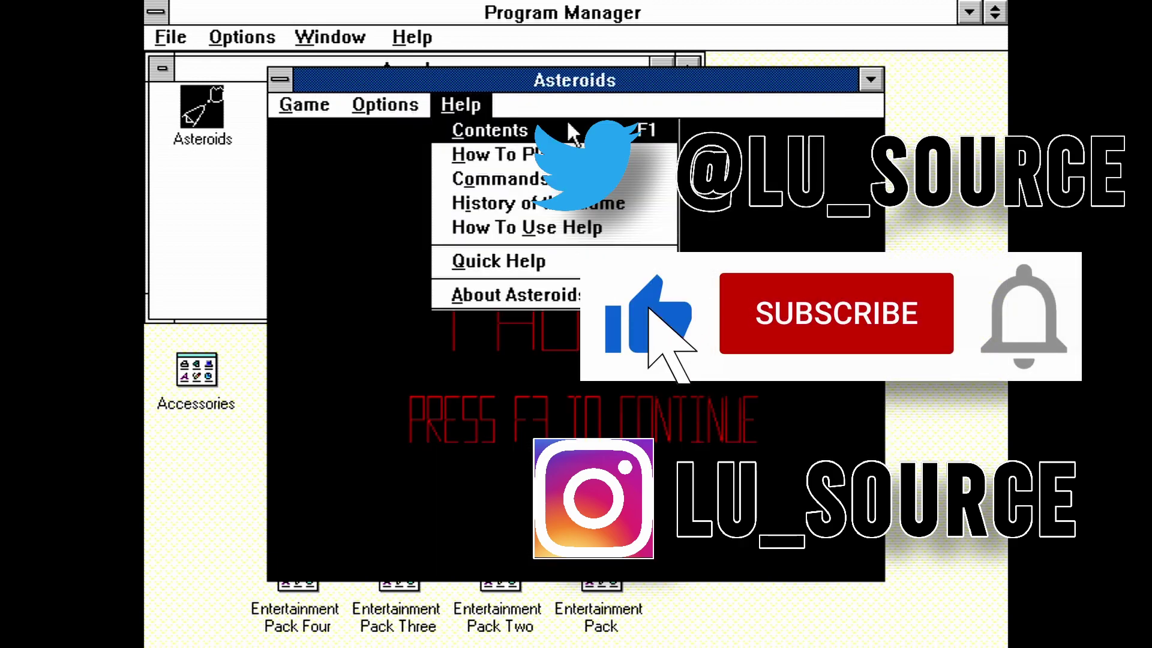
{"action": "left_click", "coordinate": [414, 130]}
{"action": "key", "text": "F2"}
{"action": "key", "text": "Return"}
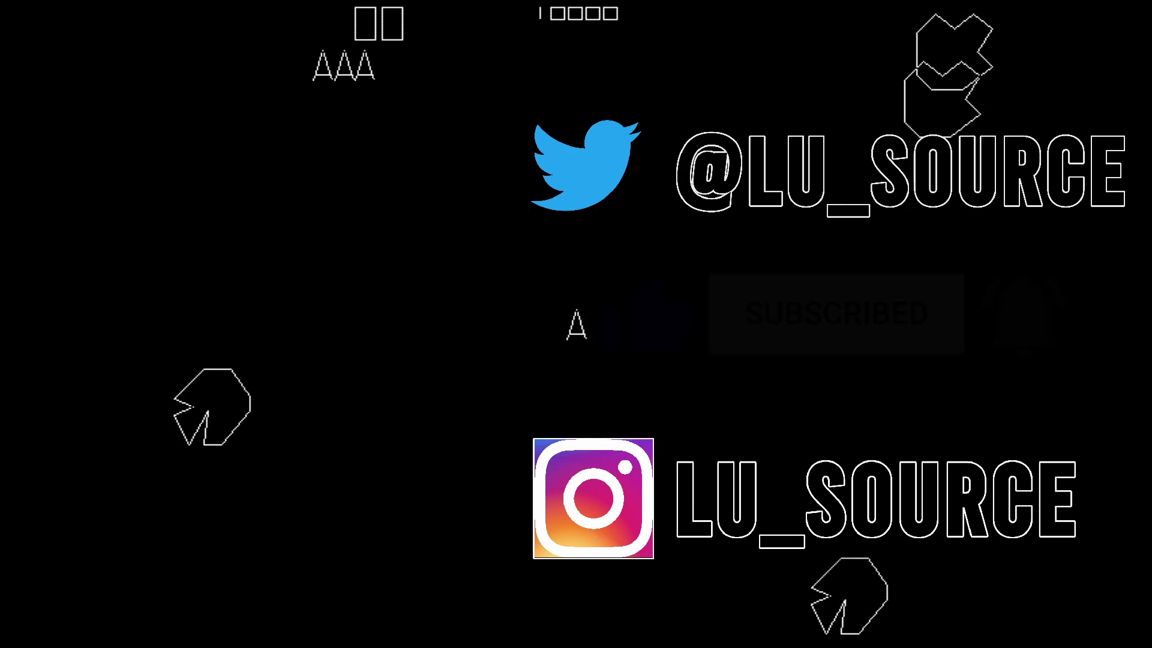
{"action": "key", "text": "Right"}
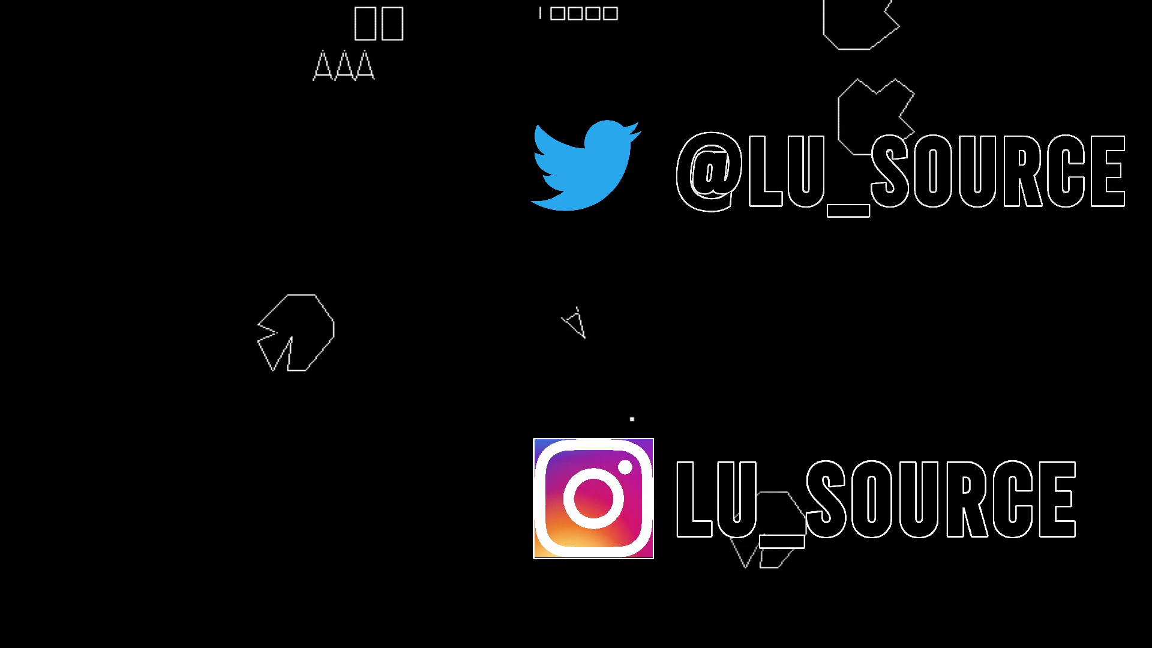